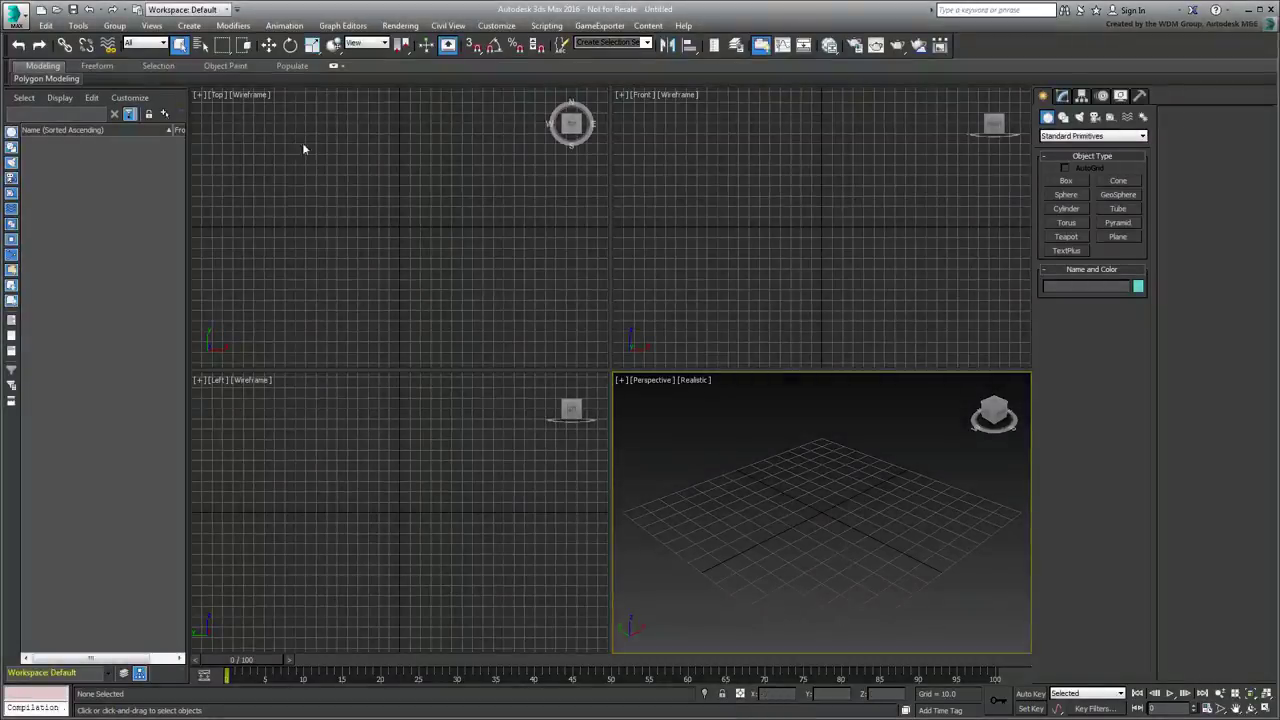
# Open the scene file Column-HiPoly.max from the LoPoly_Column folder
pyautogui.click(56, 9)
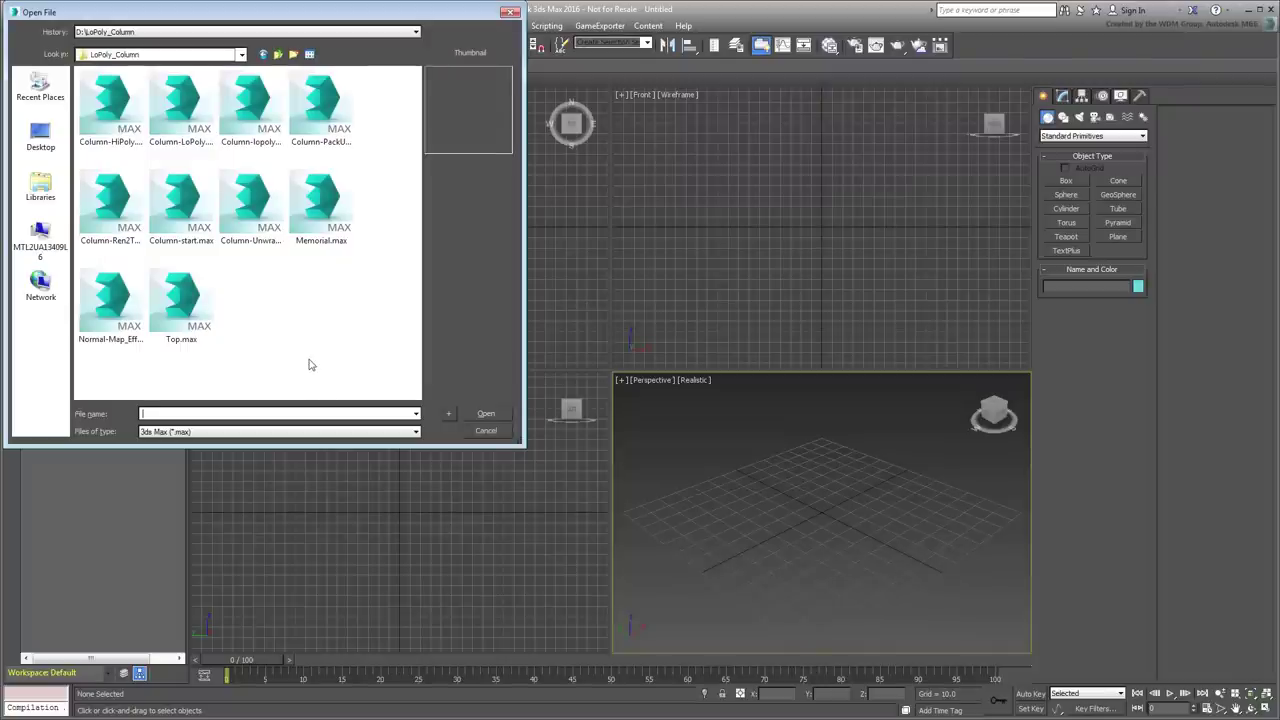
pyautogui.click(111, 105)
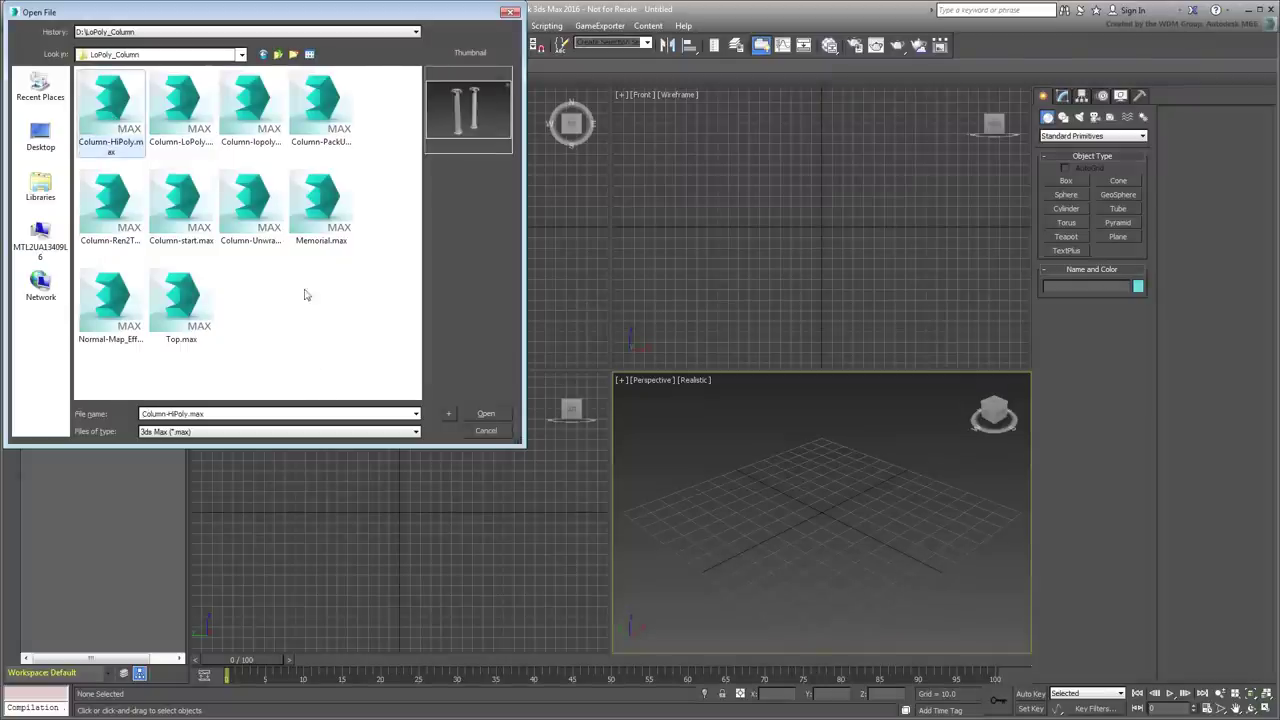
pyautogui.click(486, 413)
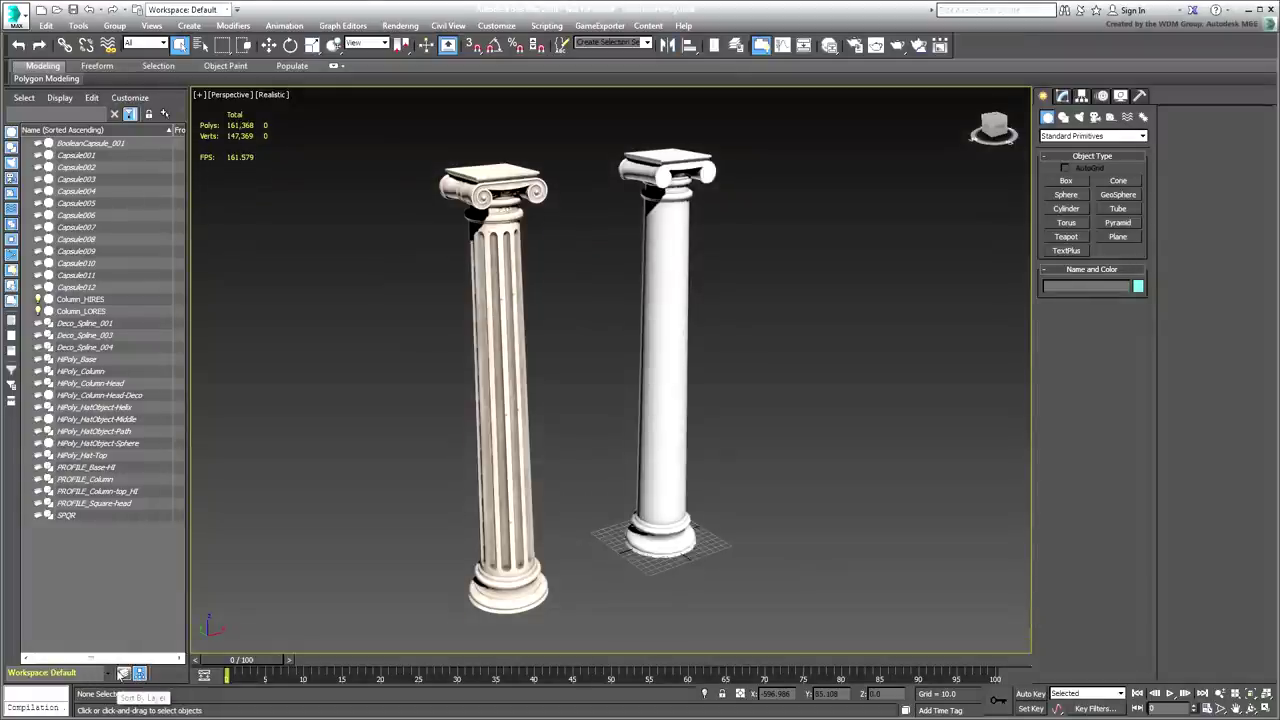
# Sort the scene contents by layer, expand the Column layer and hide the Column_LORES object
pyautogui.click(123, 675)
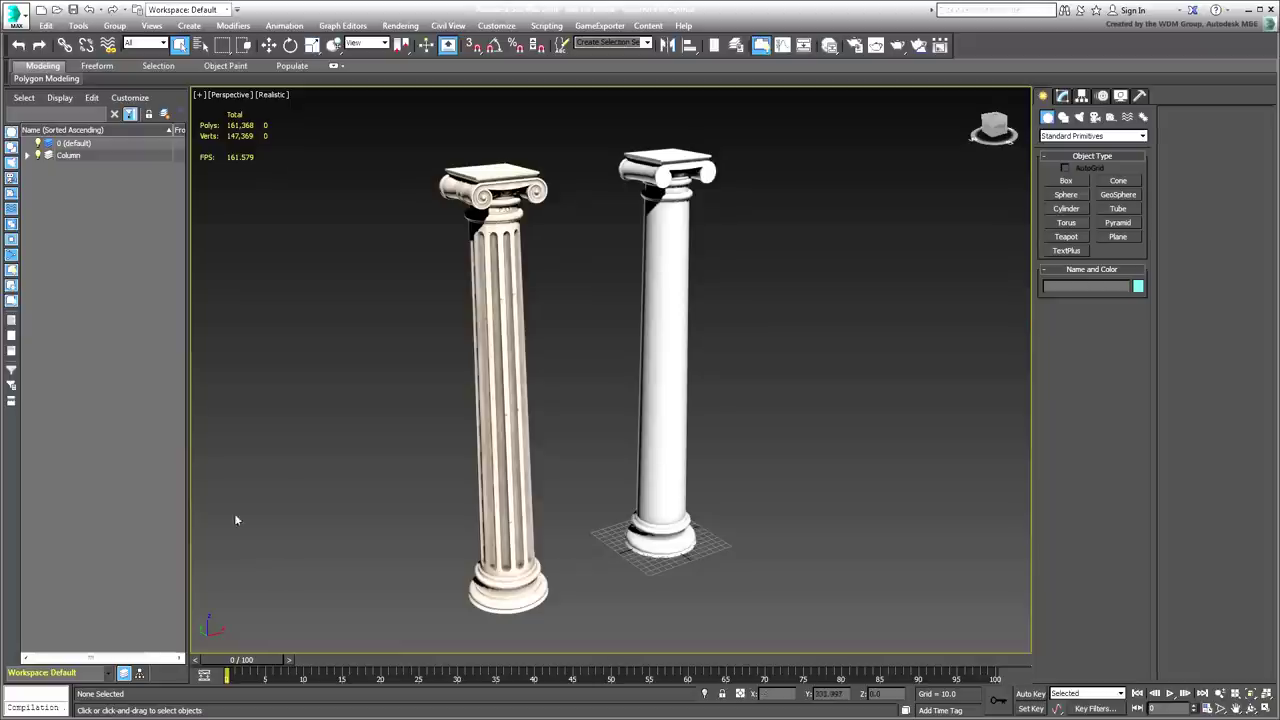
pyautogui.click(28, 156)
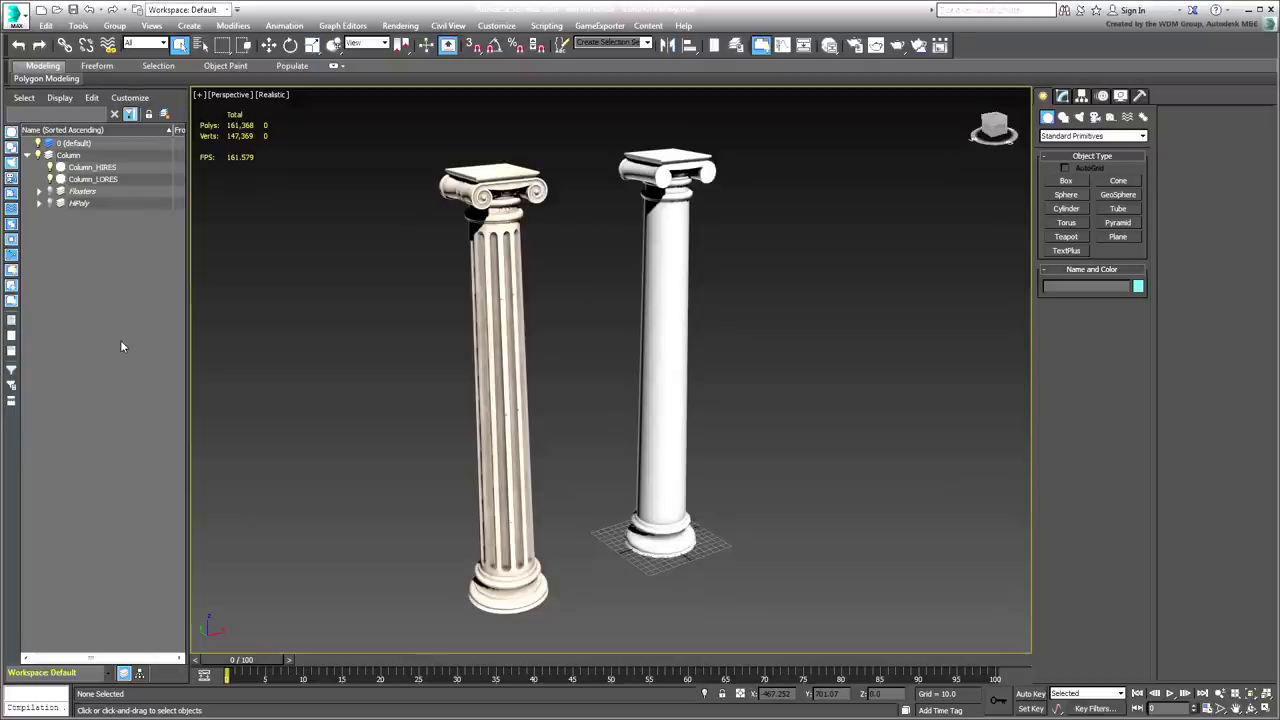
pyautogui.click(50, 179)
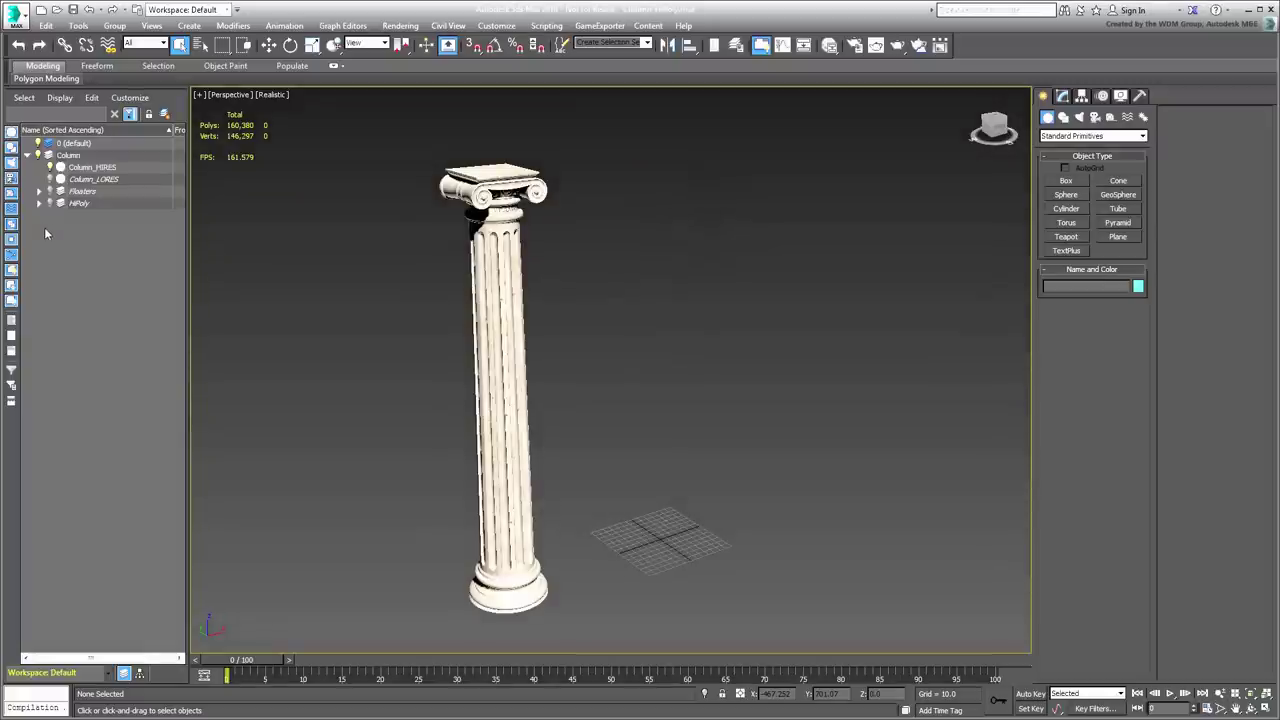
# Unhide the HiPoly layer, expand it and hide its Booleans sublayer
pyautogui.click(50, 203)
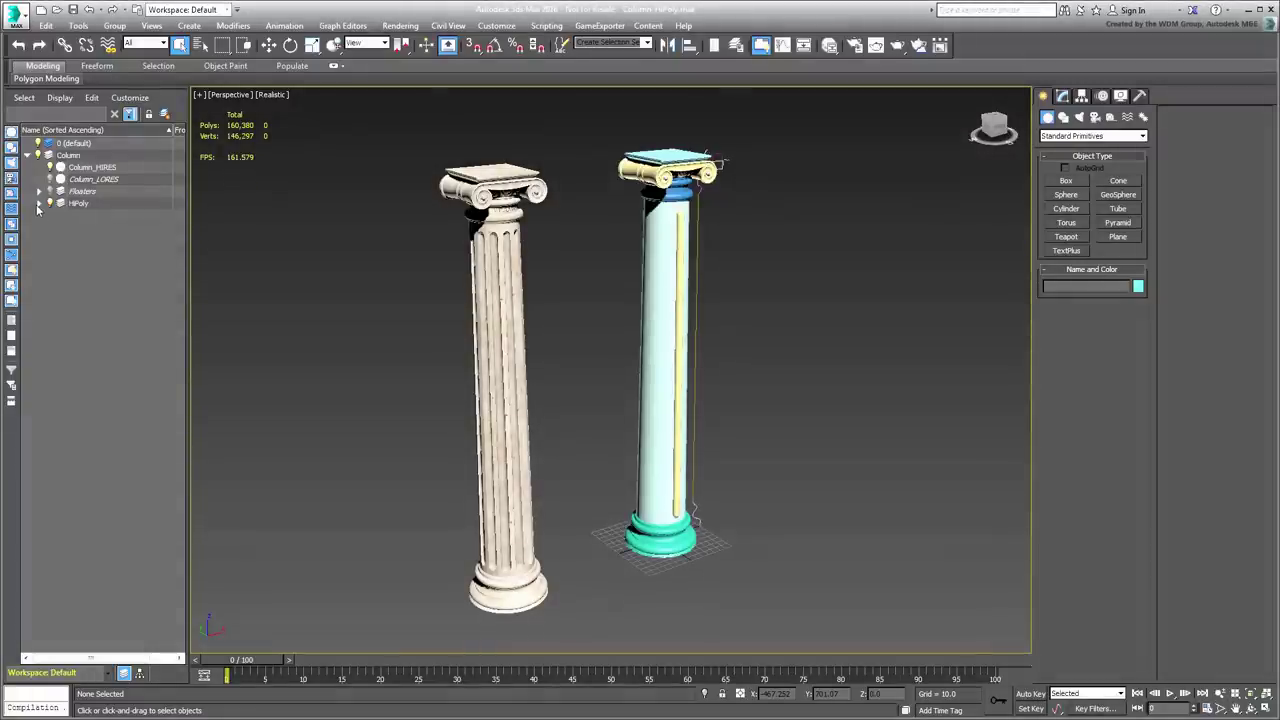
pyautogui.click(38, 204)
pyautogui.click(61, 215)
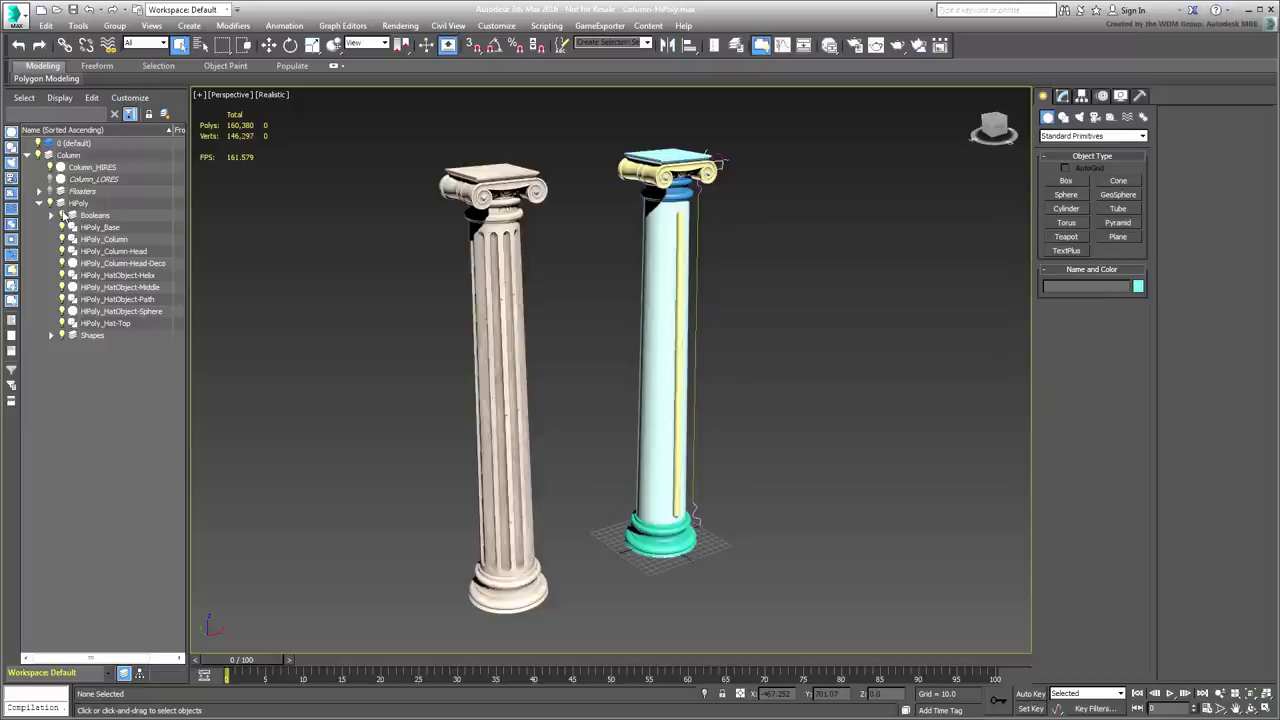
pyautogui.scroll(5, 783, 390)
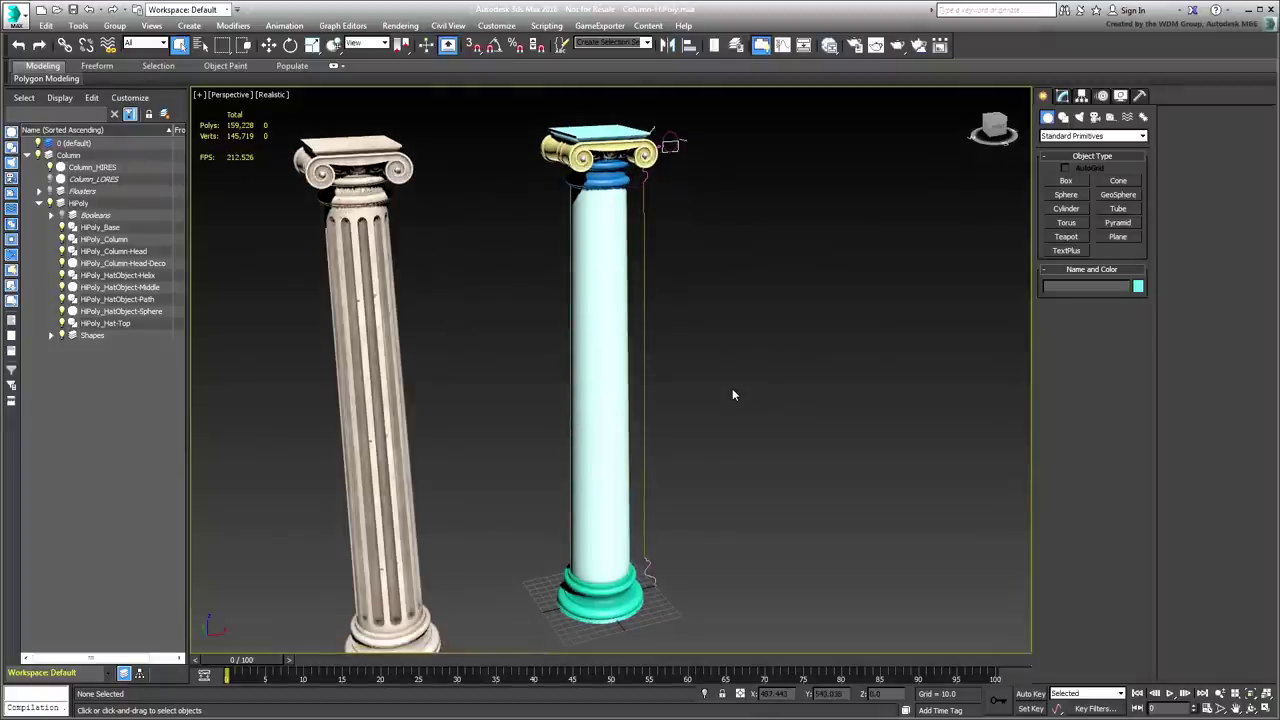
# Select the base, shaft, head, scroll and top slab of the high-poly column in turn to identify its parts
pyautogui.click(613, 593)
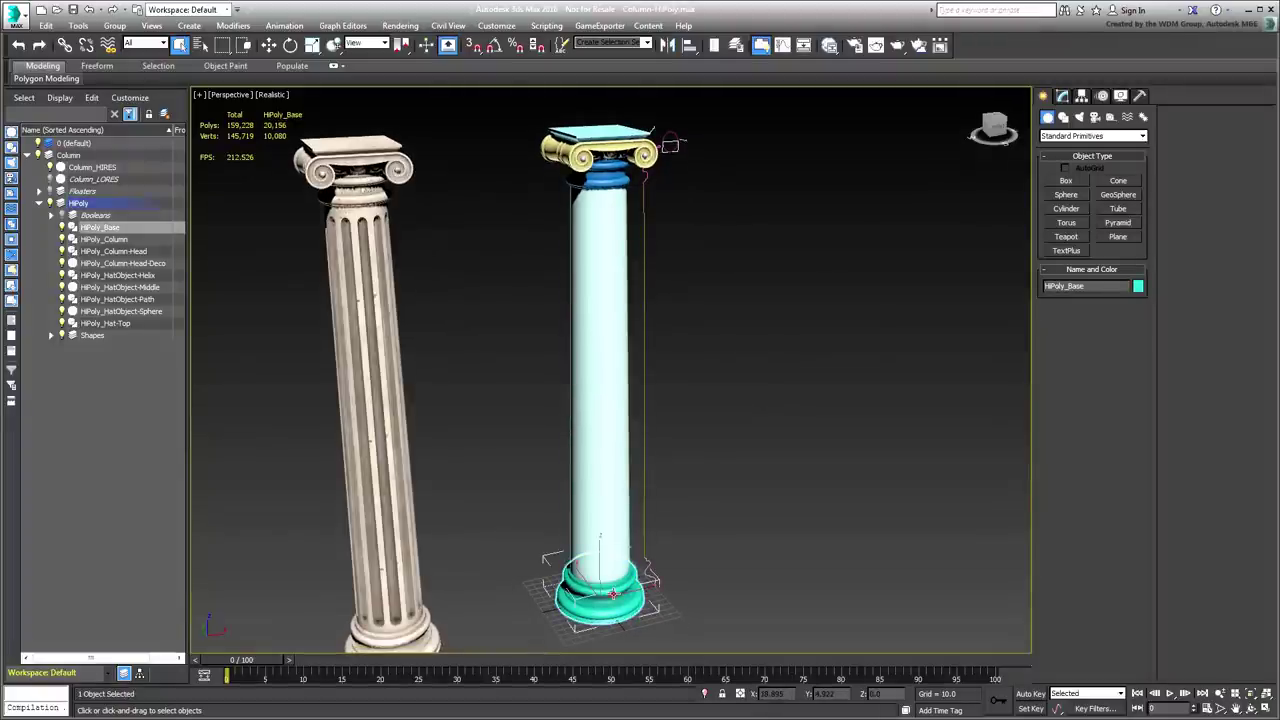
pyautogui.click(613, 454)
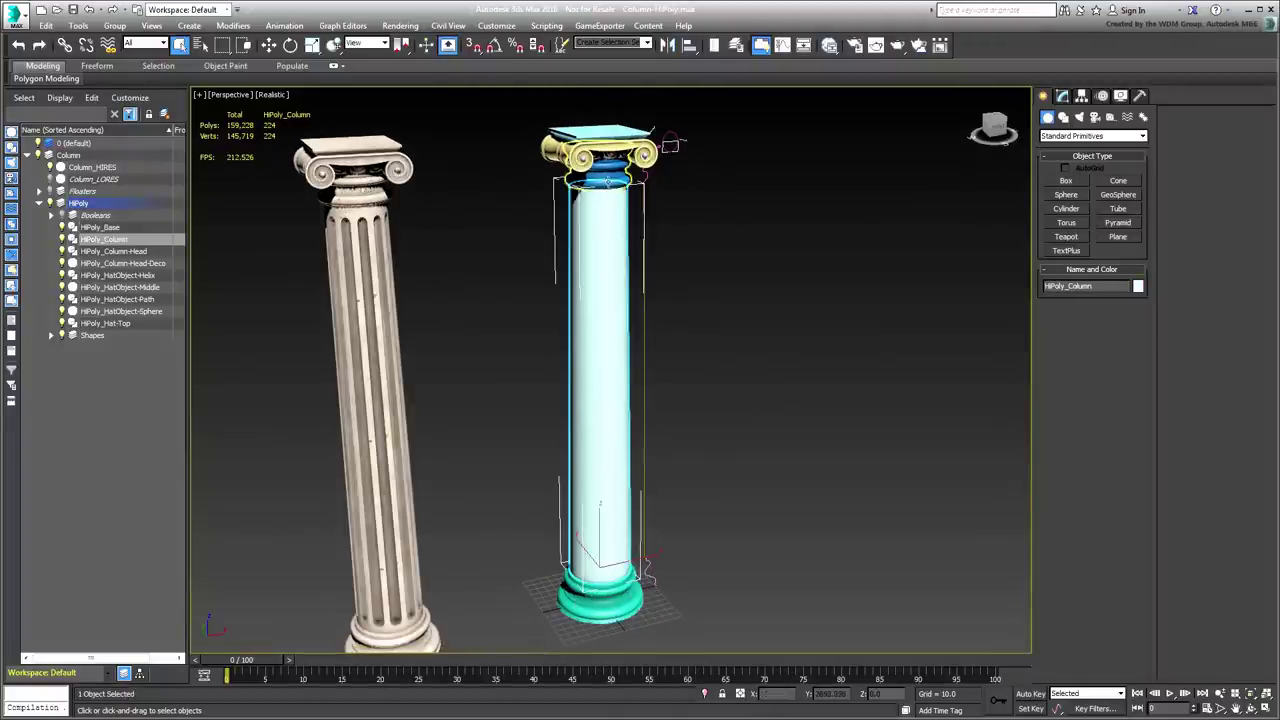
pyautogui.click(608, 178)
pyautogui.click(643, 156)
pyautogui.click(628, 133)
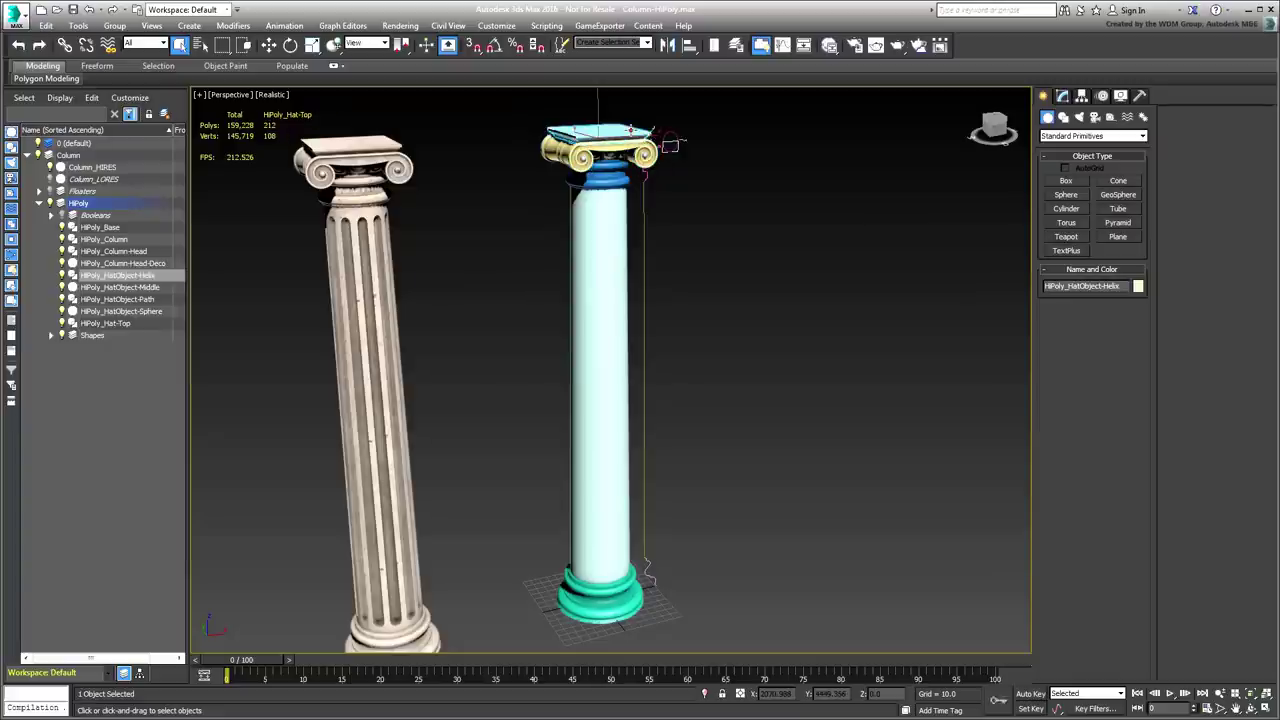
pyautogui.click(760, 390)
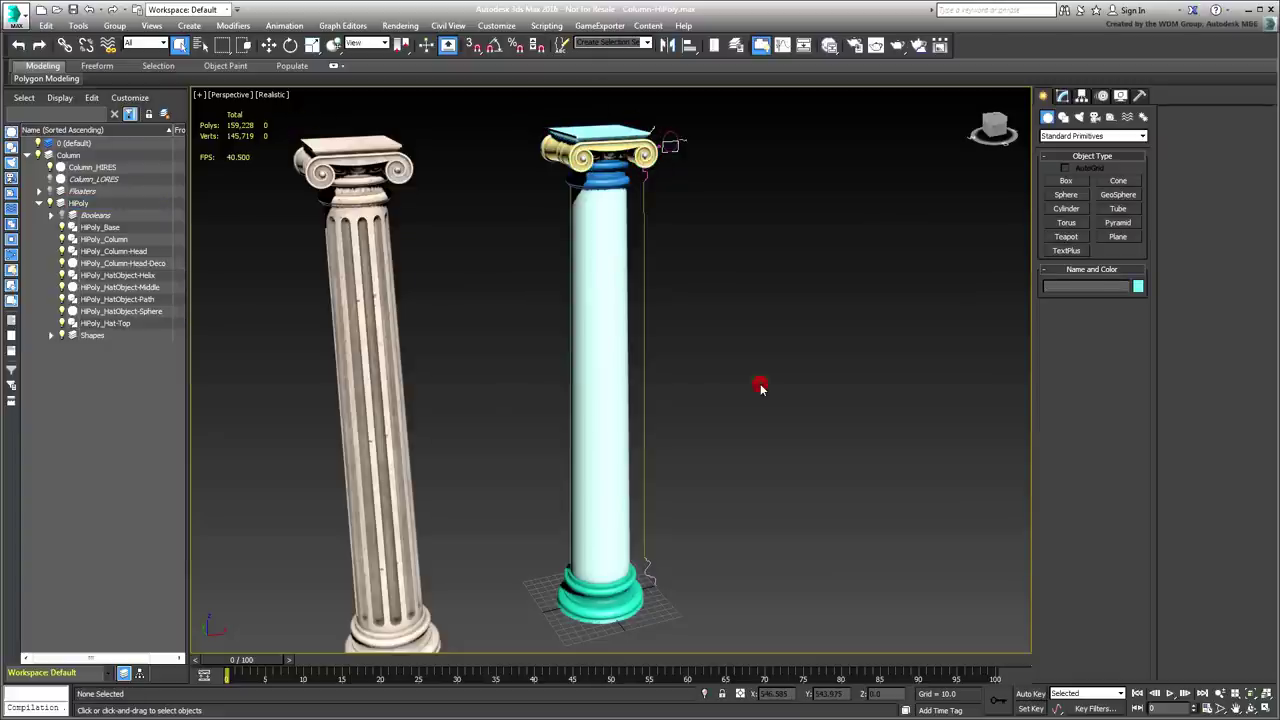
# Inspect the modifier stacks of HiPoly_Base, HiPoly_Column, HiPoly_Column-Head and HiPoly_Hat-Top
pyautogui.click(612, 598)
pyautogui.click(1063, 97)
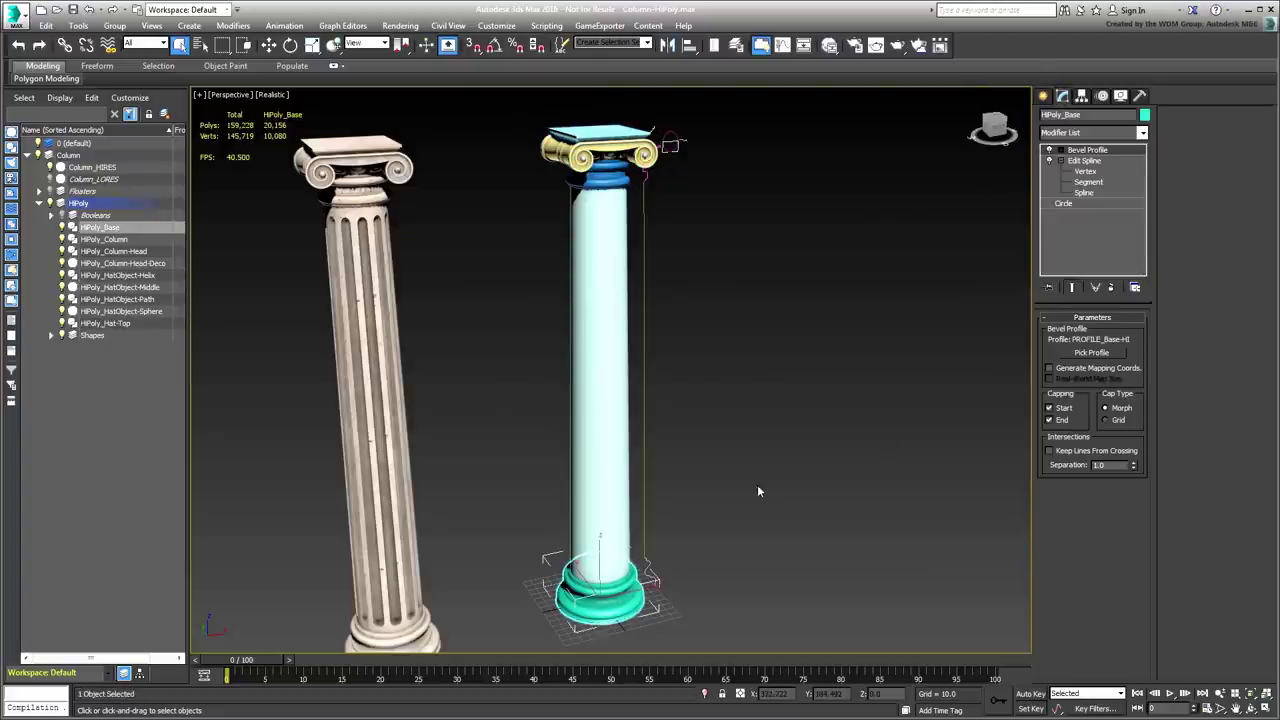
pyautogui.click(613, 396)
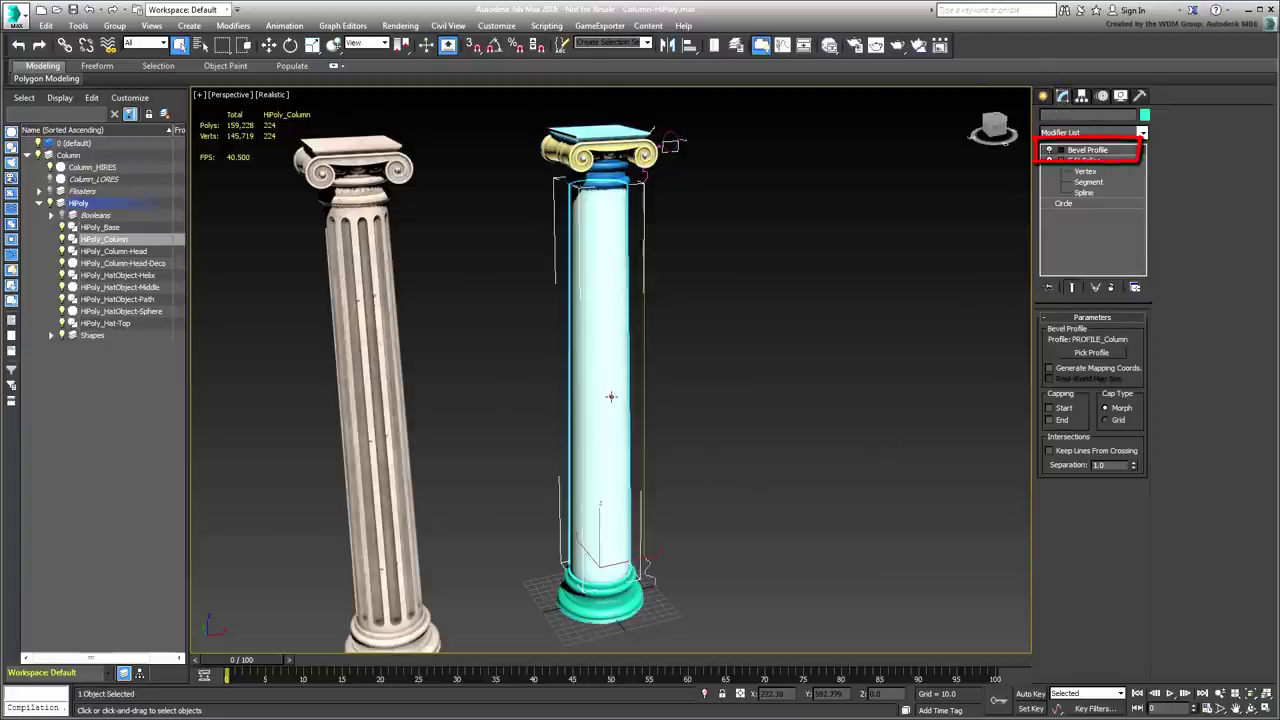
pyautogui.click(617, 170)
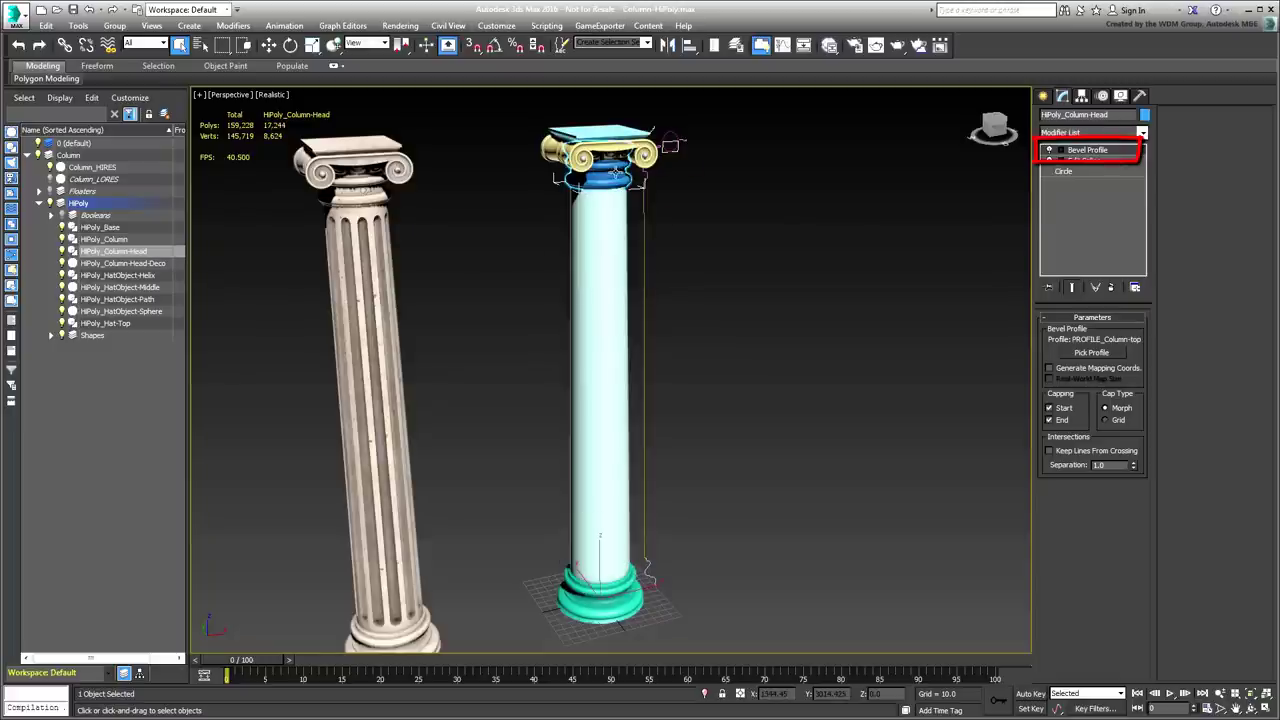
pyautogui.click(627, 132)
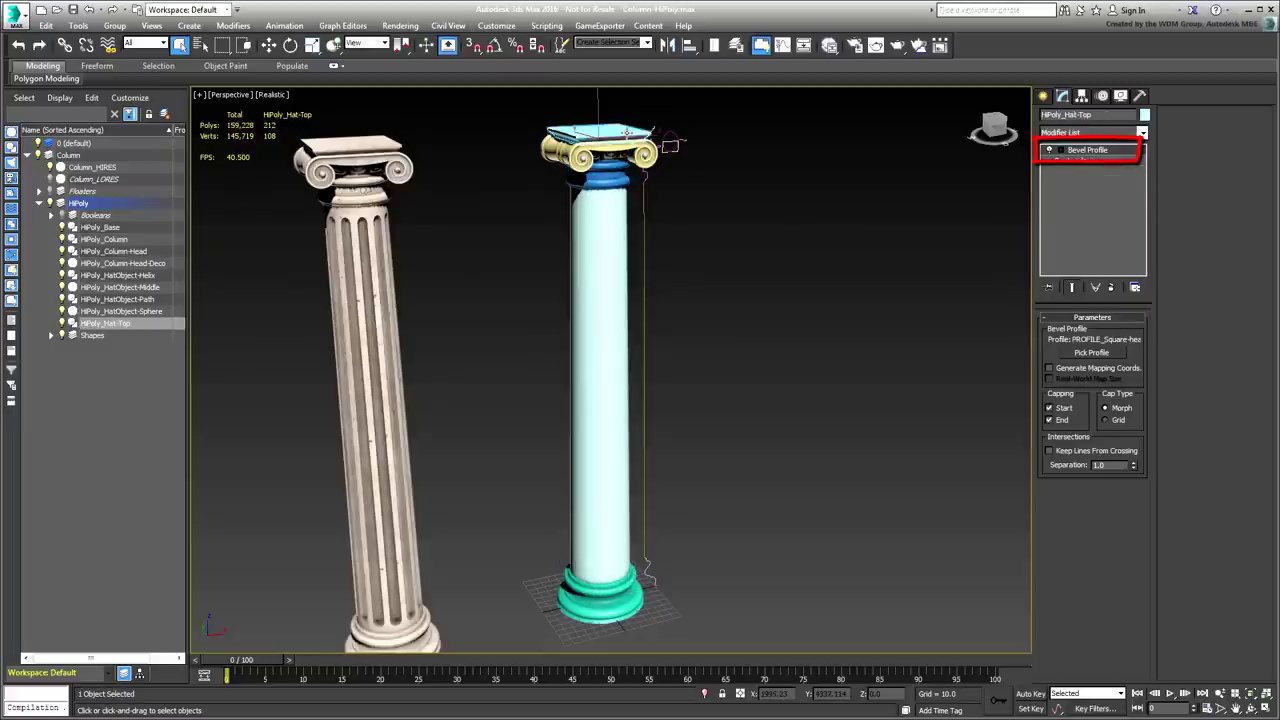
pyautogui.click(837, 322)
# Draw a circle spline with a radius of about 49 on the ground beside the high-poly column
pyautogui.click(1043, 97)
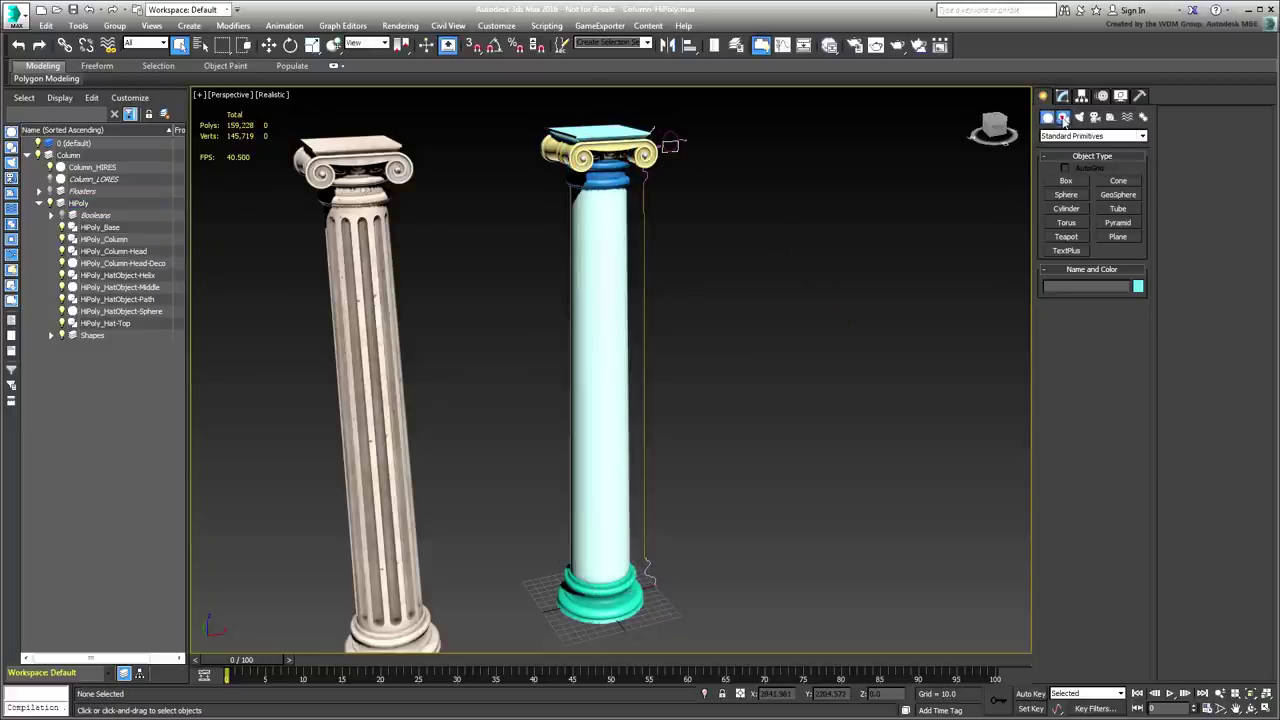
pyautogui.click(1063, 118)
pyautogui.click(1066, 205)
pyautogui.moveTo(788, 540); pyautogui.dragTo(813, 530)
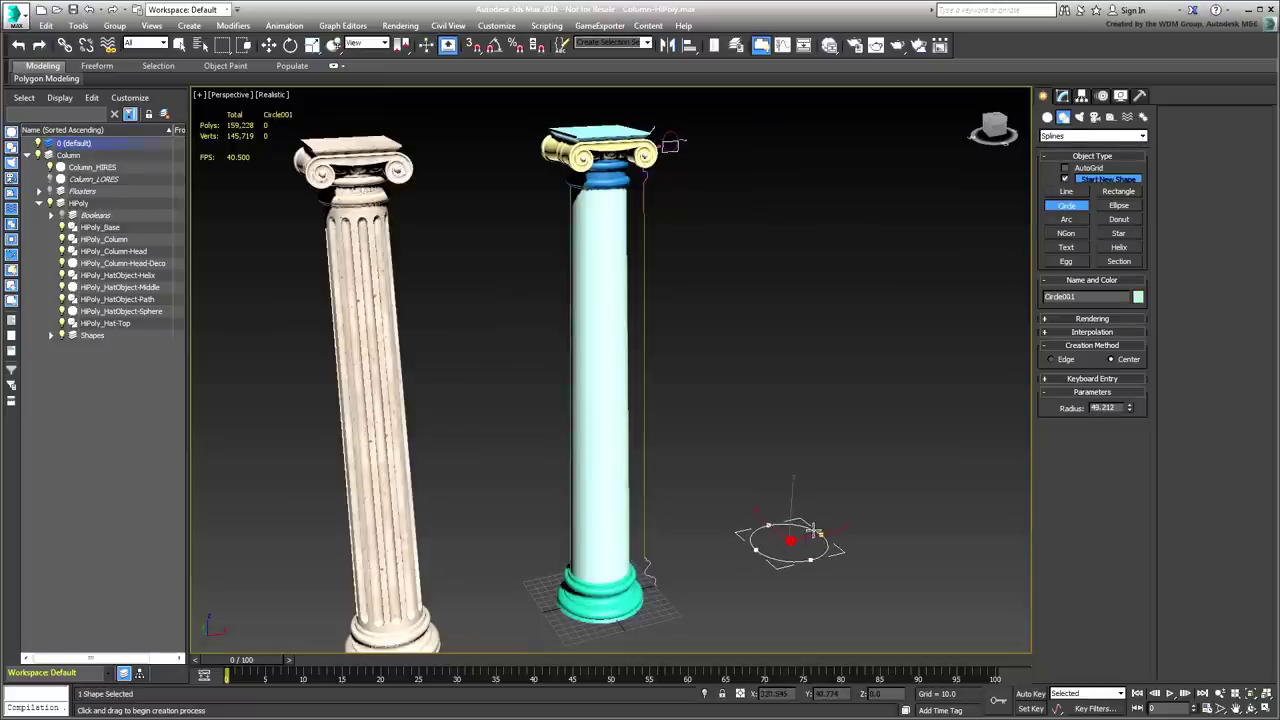
# Apply a Bevel Profile modifier to the circle and pick the base's profile spline, PROFILE_Base-HI
pyautogui.click(1062, 96)
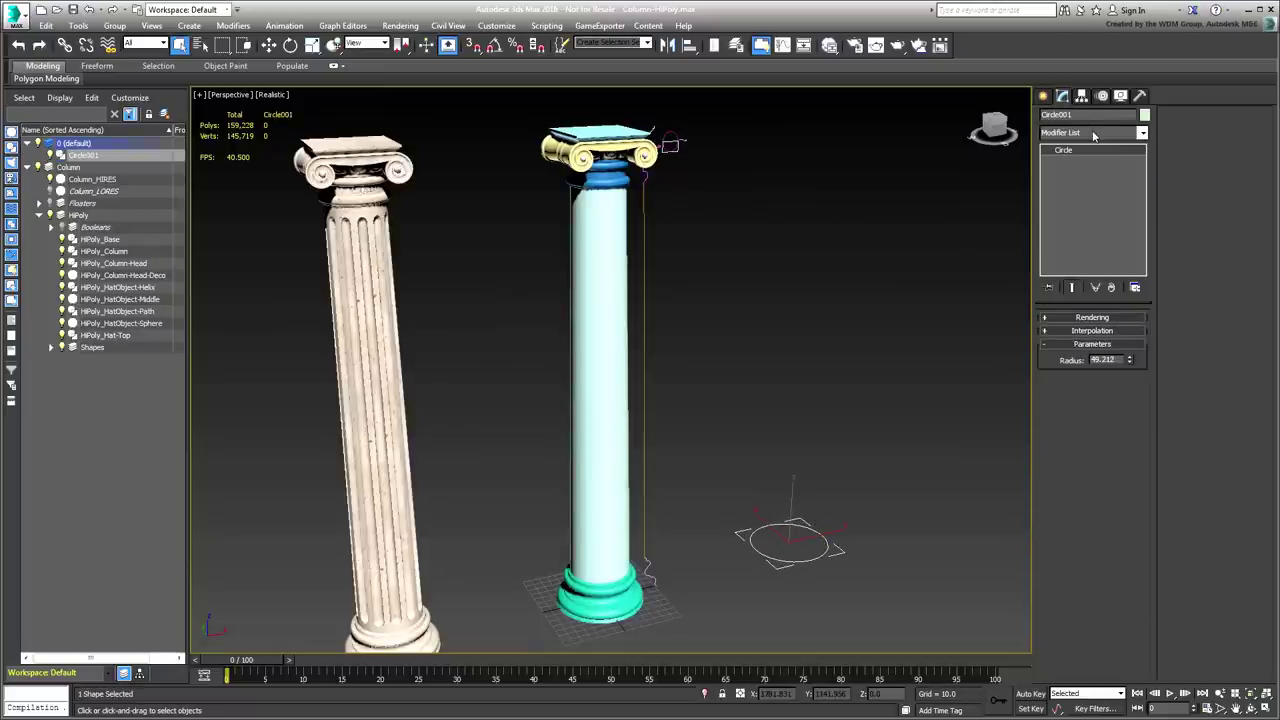
pyautogui.click(1094, 135)
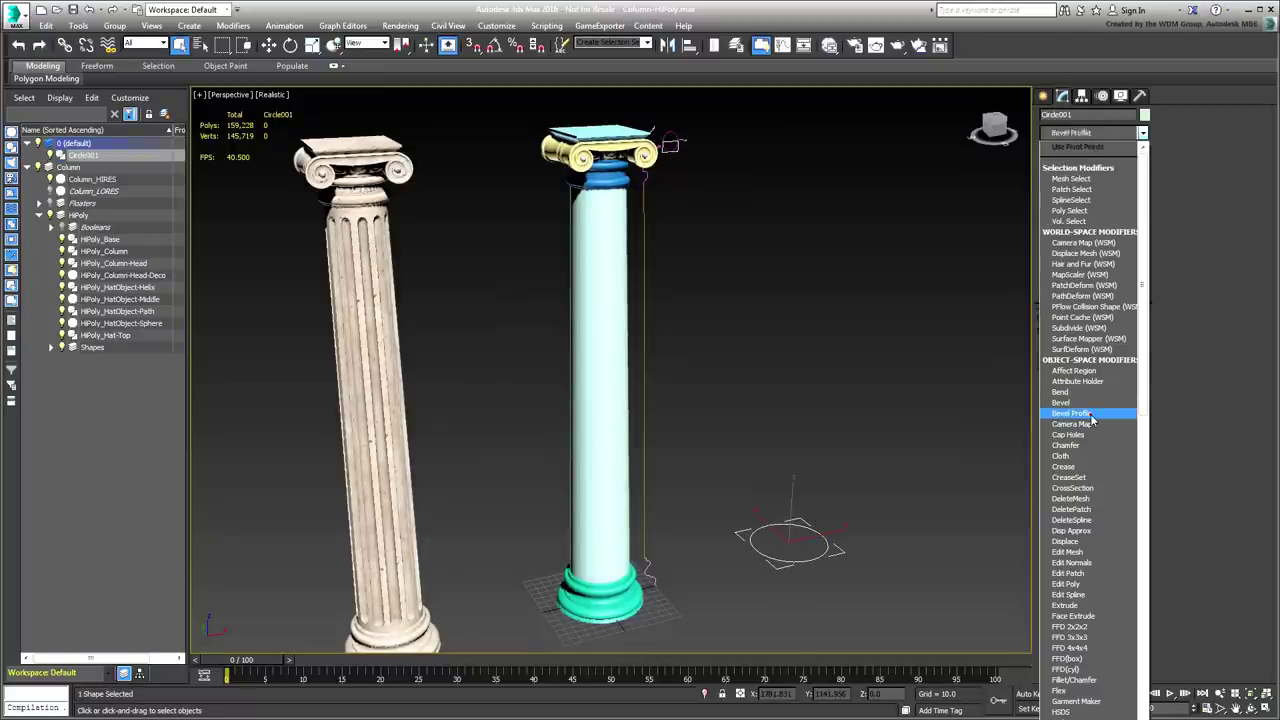
pyautogui.click(1072, 413)
pyautogui.click(1078, 353)
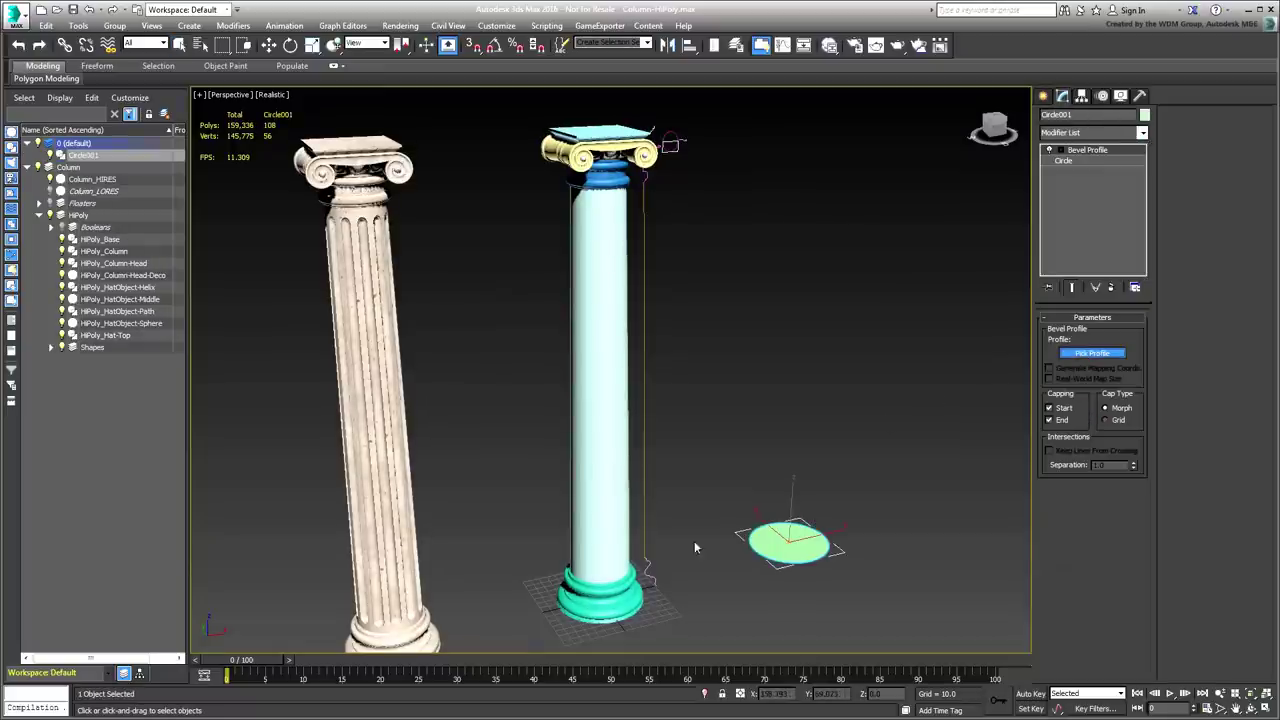
pyautogui.click(650, 576)
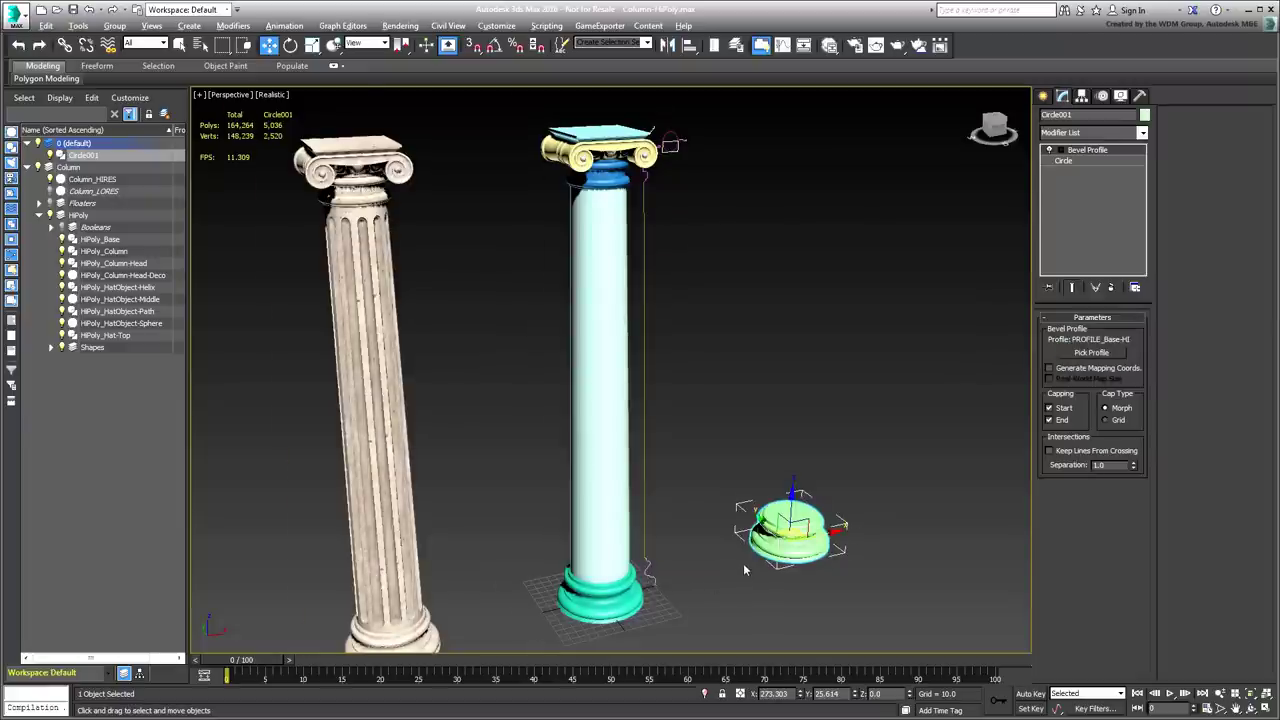
# Change the circle's bevel profile to the long shaft spline, PROFILE_Column
pyautogui.scroll(4, 743, 563)
pyautogui.click(1092, 352)
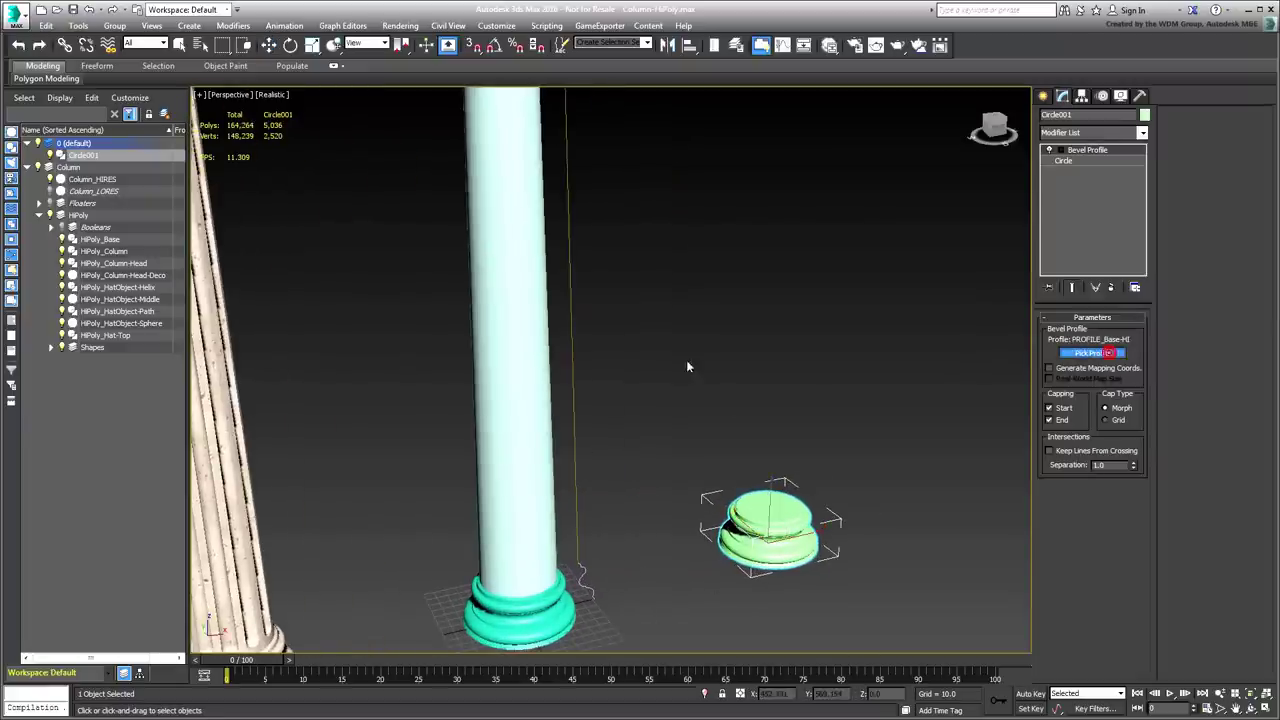
pyautogui.click(576, 393)
pyautogui.moveTo(580, 390); pyautogui.dragTo(634, 391, button='middle')
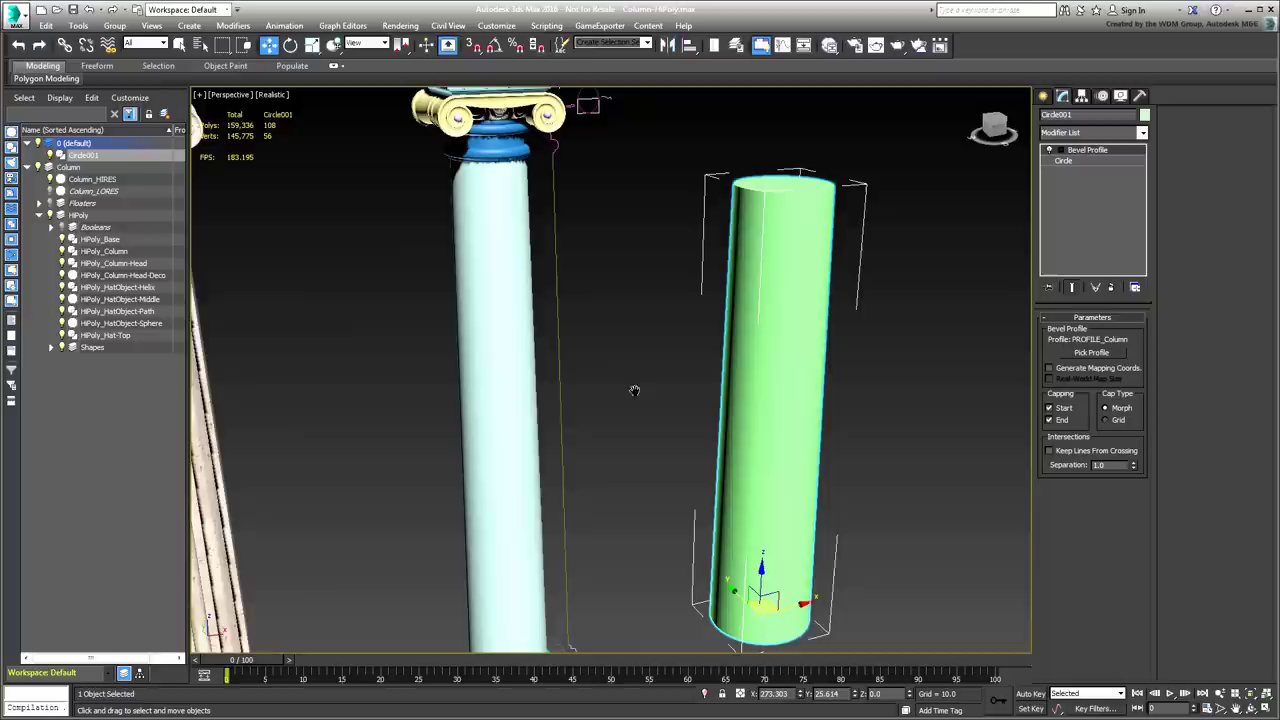
# Try the column head's profile spline as the circle's bevel profile, and delete the test object
pyautogui.click(1106, 354)
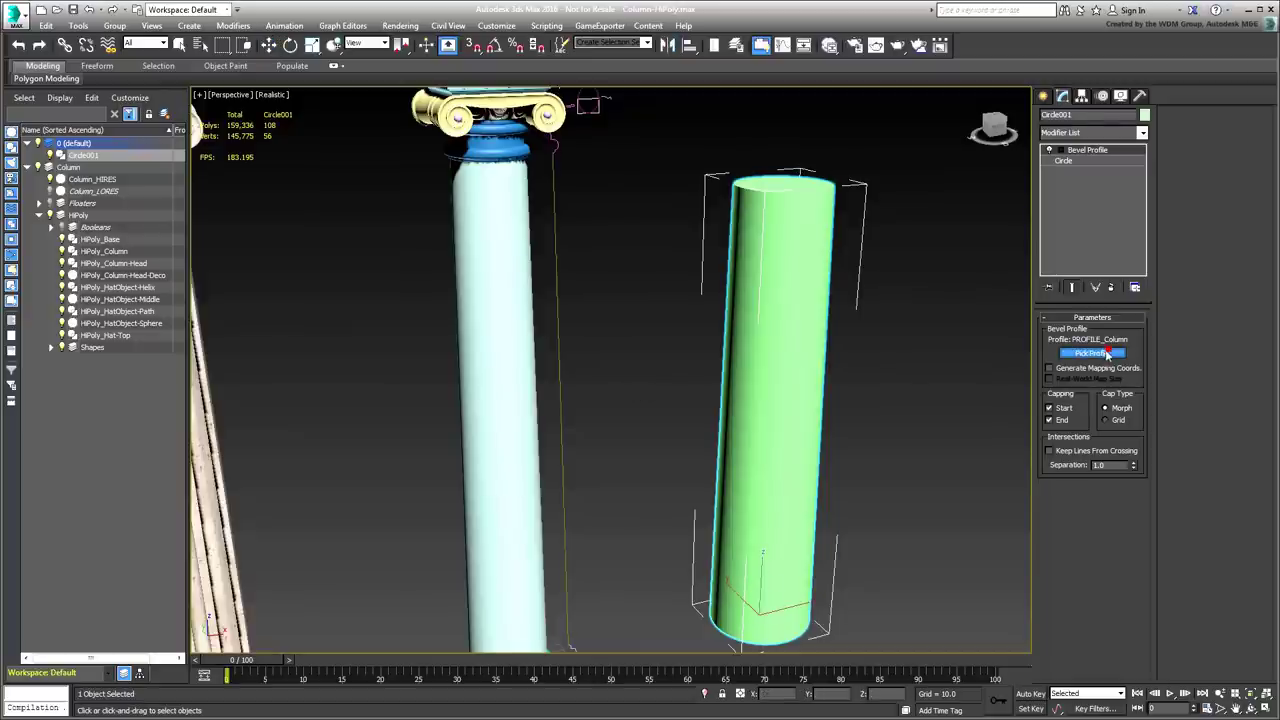
pyautogui.click(558, 156)
pyautogui.moveTo(672, 386); pyautogui.dragTo(766, 363, button='middle')
pyautogui.press('Delete')
pyautogui.scroll(-3, 726, 313)
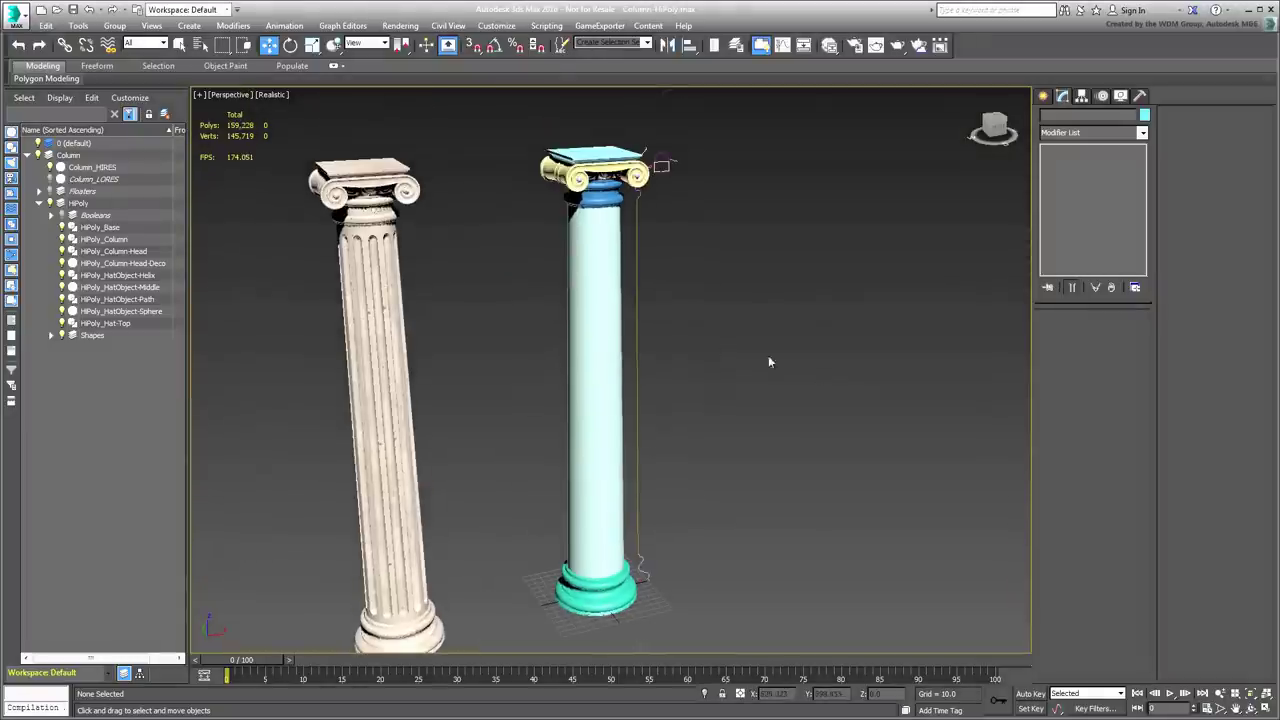
# Examine the column's capital up close and select the four yellow scroll objects together, then clear the selection
pyautogui.scroll(5, 726, 337)
pyautogui.moveTo(709, 326); pyautogui.dragTo(796, 340, button='middle')
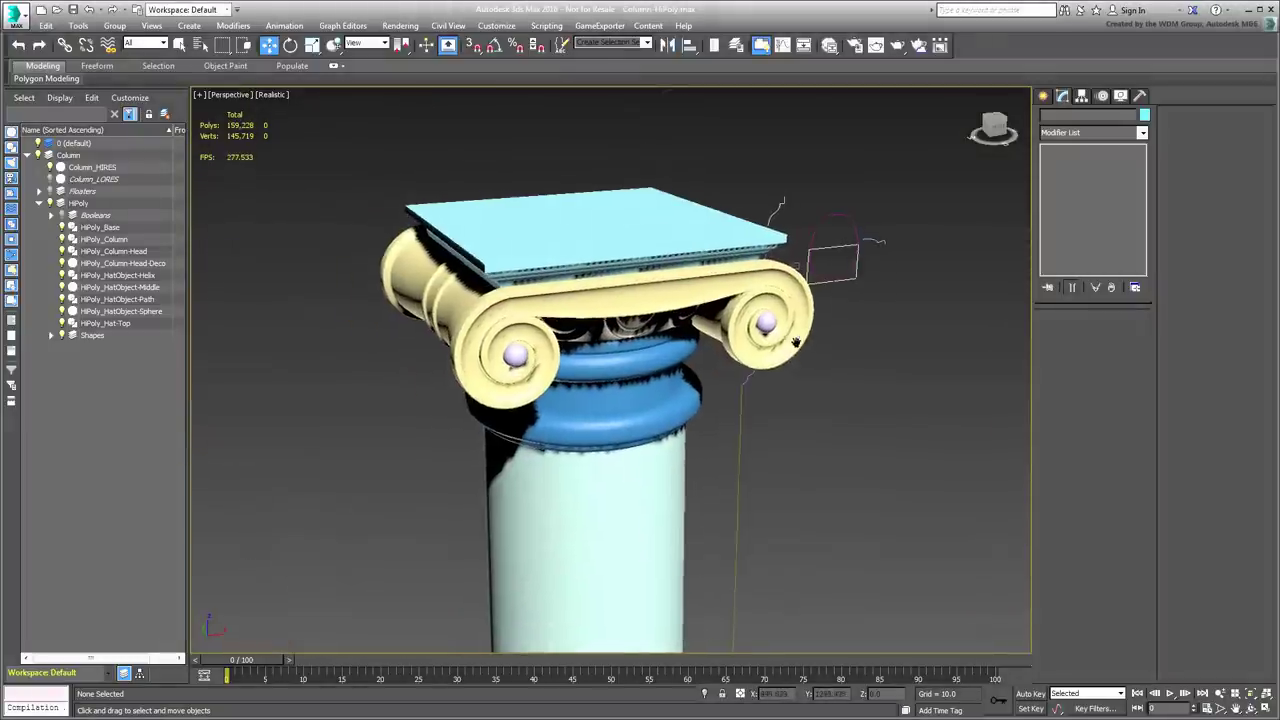
pyautogui.moveTo(768, 395)
pyautogui.mouseDown(button='middle')
pyautogui.moveTo(847, 397)
pyautogui.moveTo(785, 412)
pyautogui.mouseUp(button='middle')
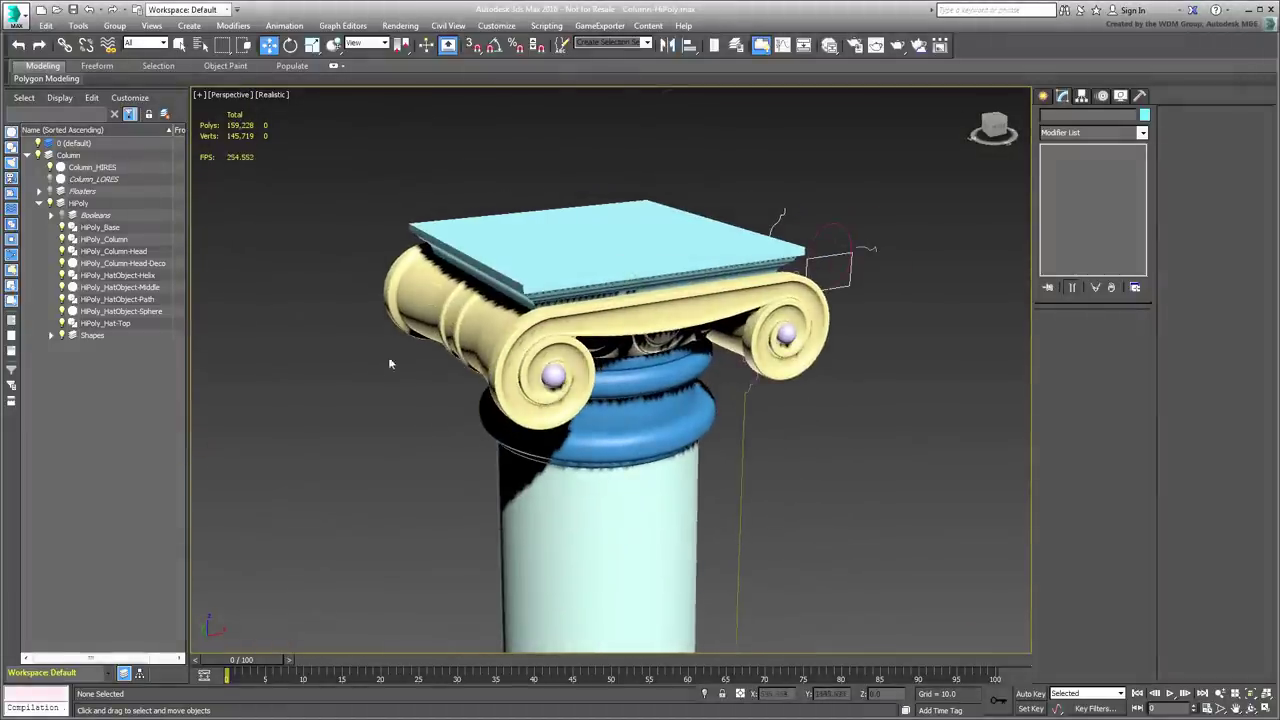
pyautogui.moveTo(445, 354); pyautogui.dragTo(446, 356)
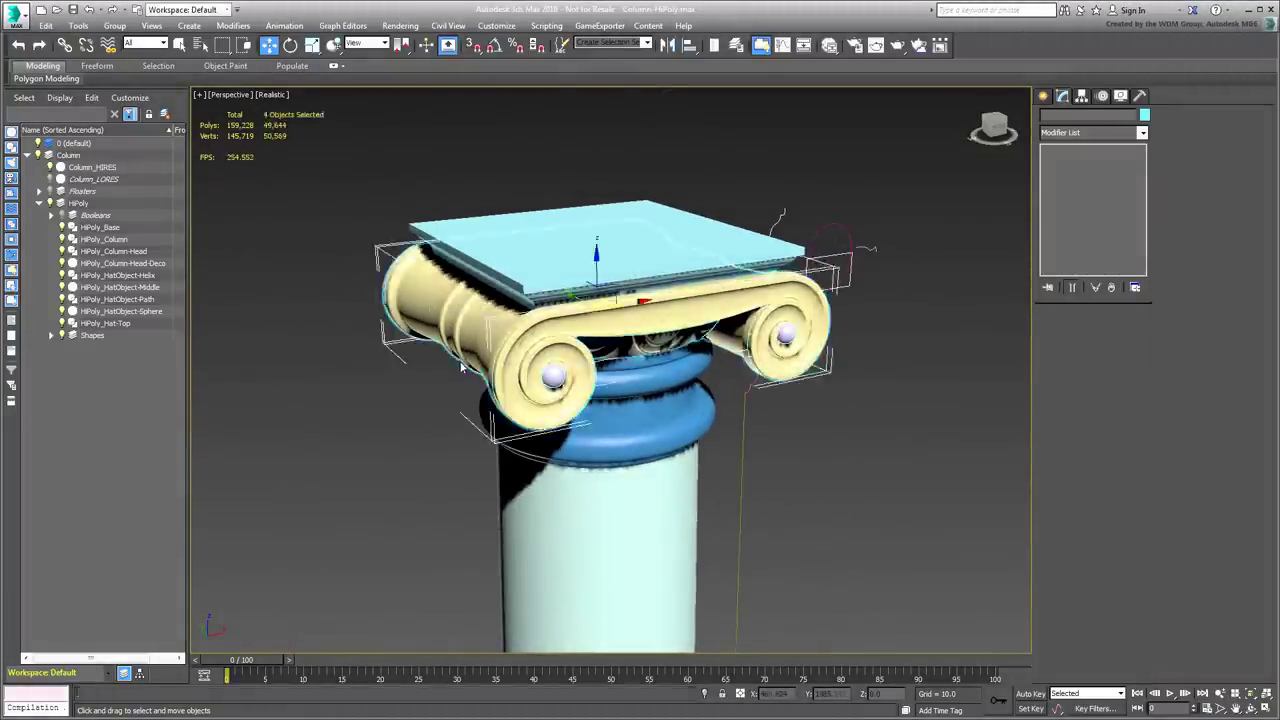
pyautogui.click(328, 423)
# Isolate HiPoly_HatObject-Sphere and toggle its two Symmetry modifiers off and on to check what each one mirrors
pyautogui.click(553, 375)
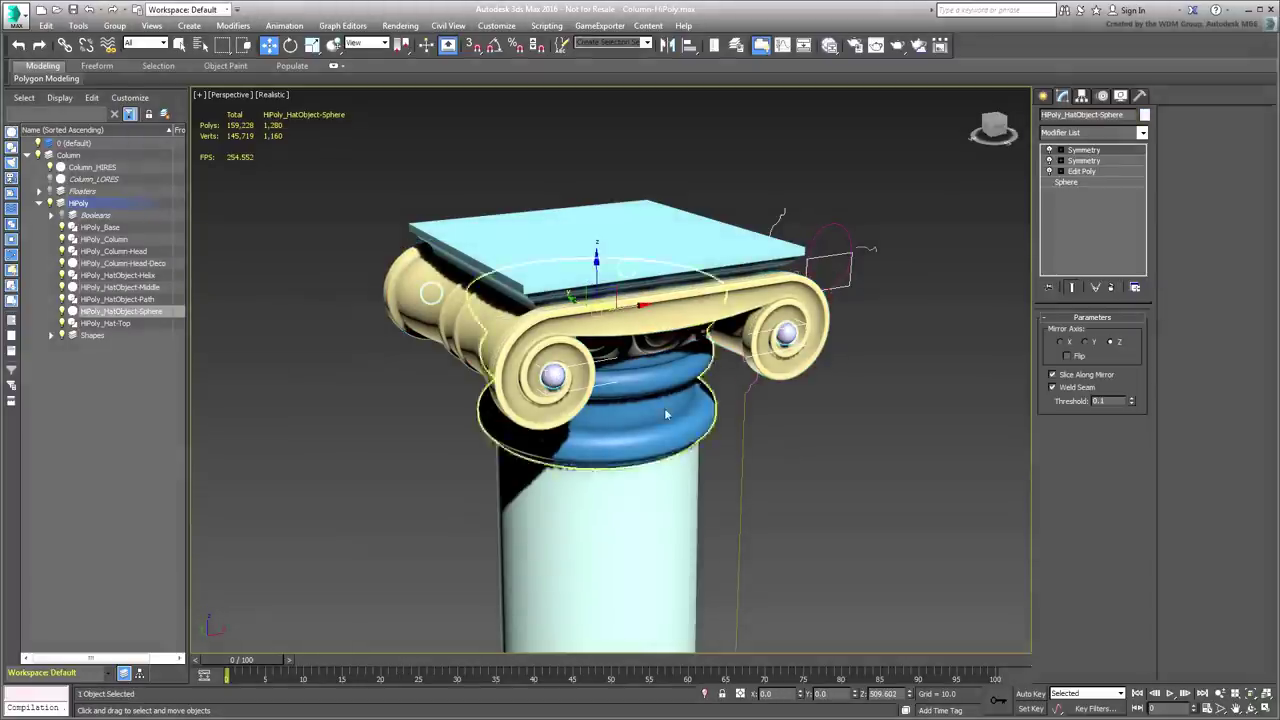
pyautogui.click(705, 694)
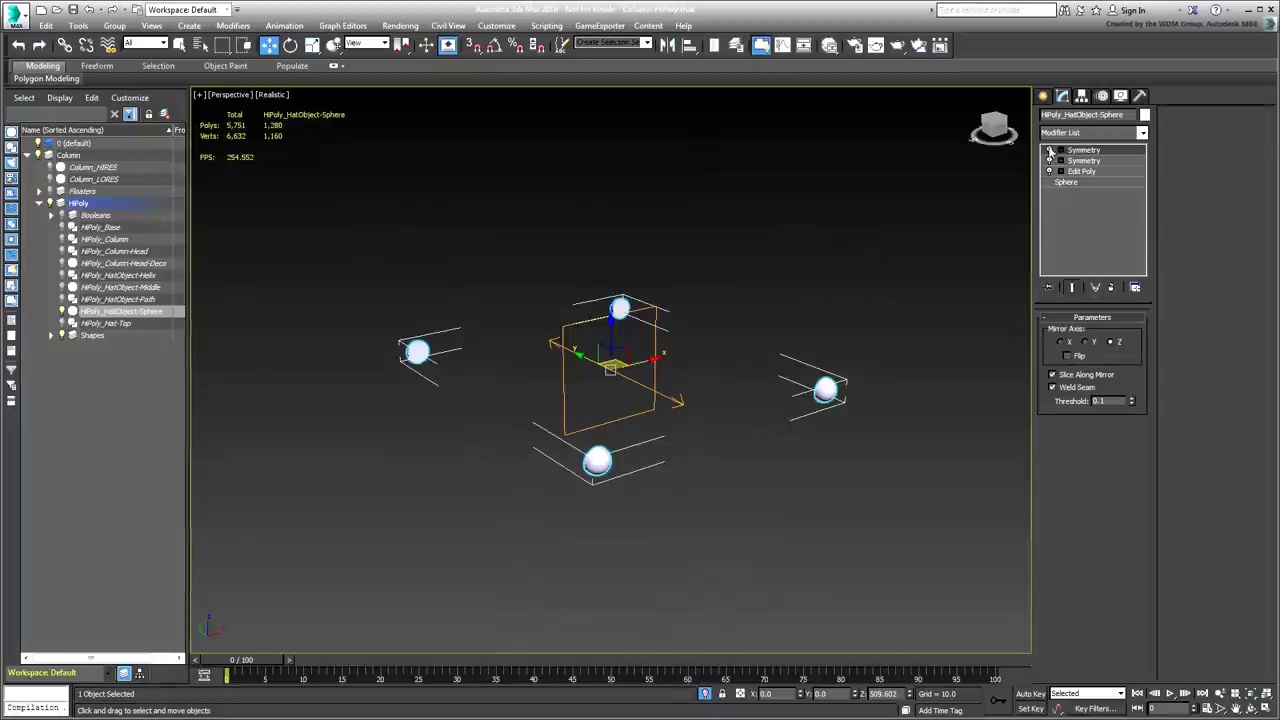
pyautogui.click(1048, 150)
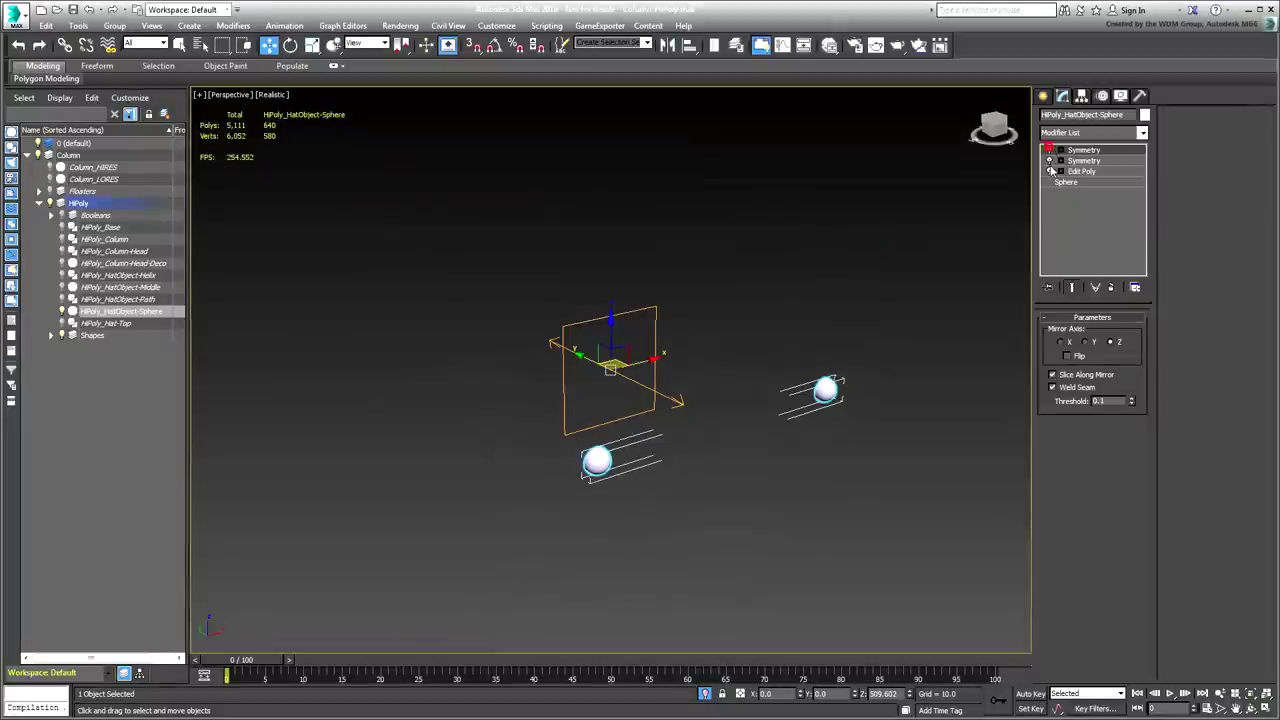
pyautogui.click(1049, 161)
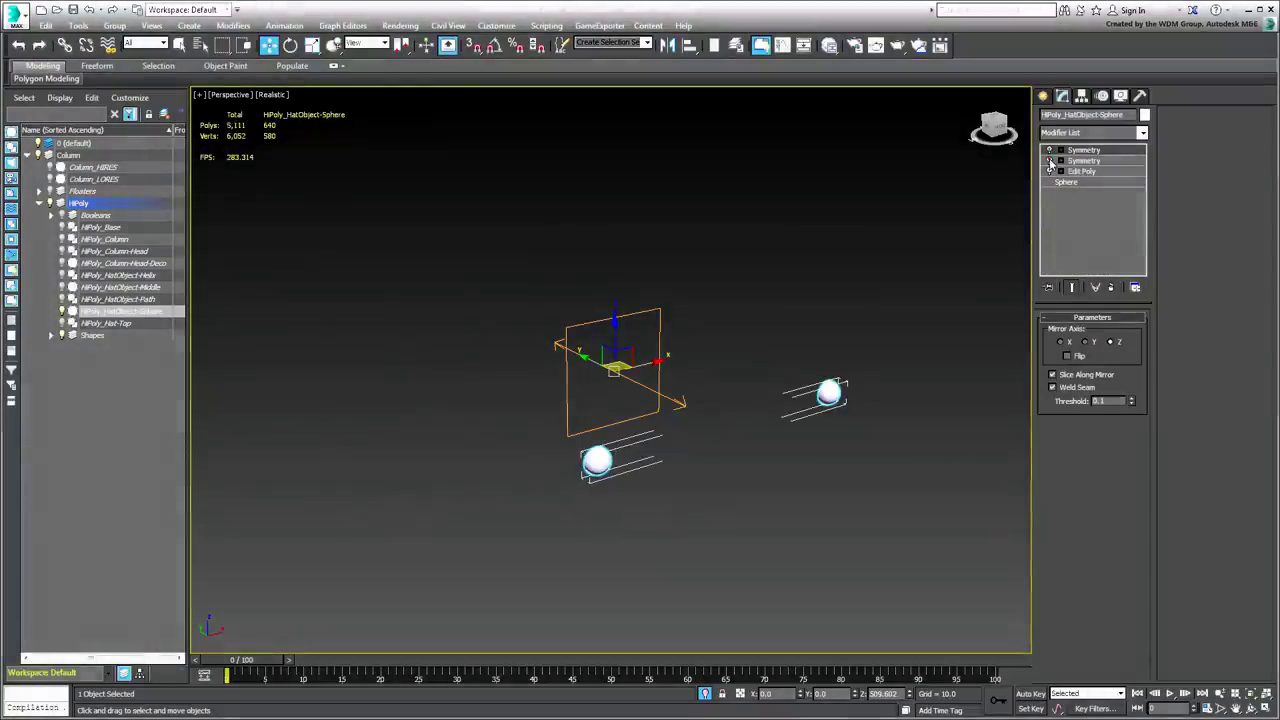
pyautogui.click(1049, 161)
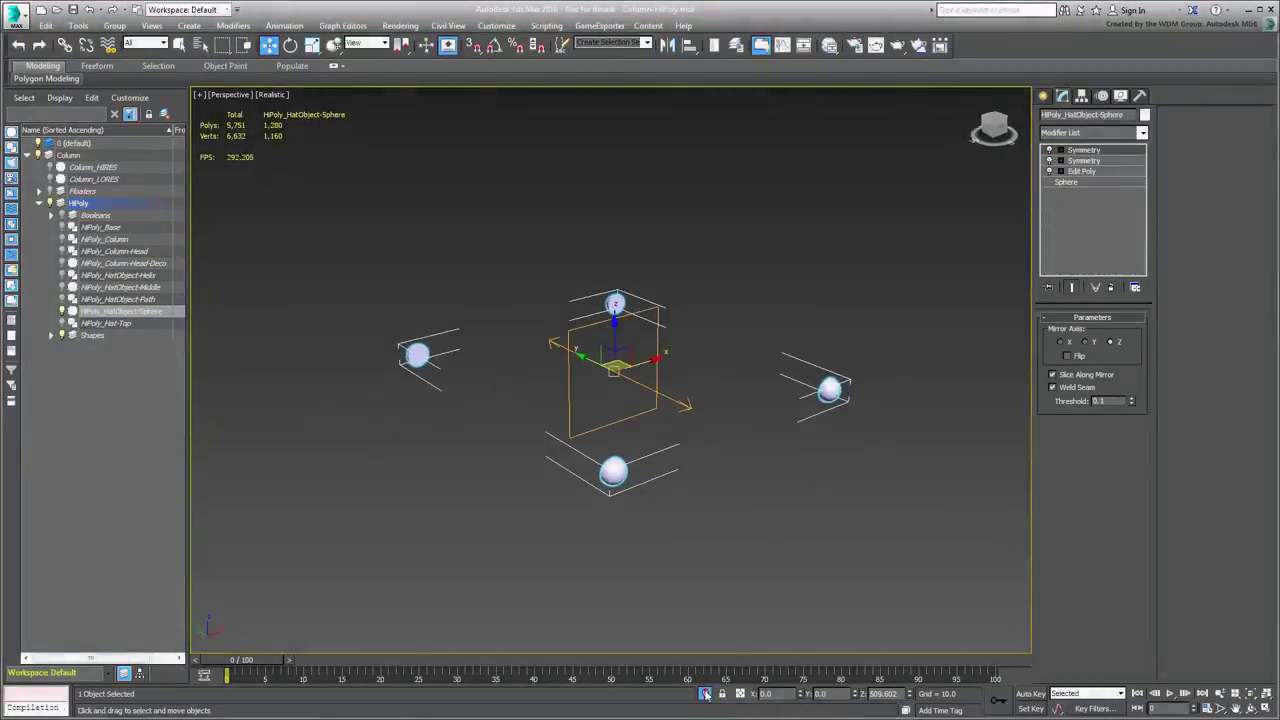
# Exit the current isolation, isolate HiPoly_HatObject-Helix together with HiPoly_HatObject-Path, and select only the helix object
pyautogui.click(705, 694)
pyautogui.click(798, 390)
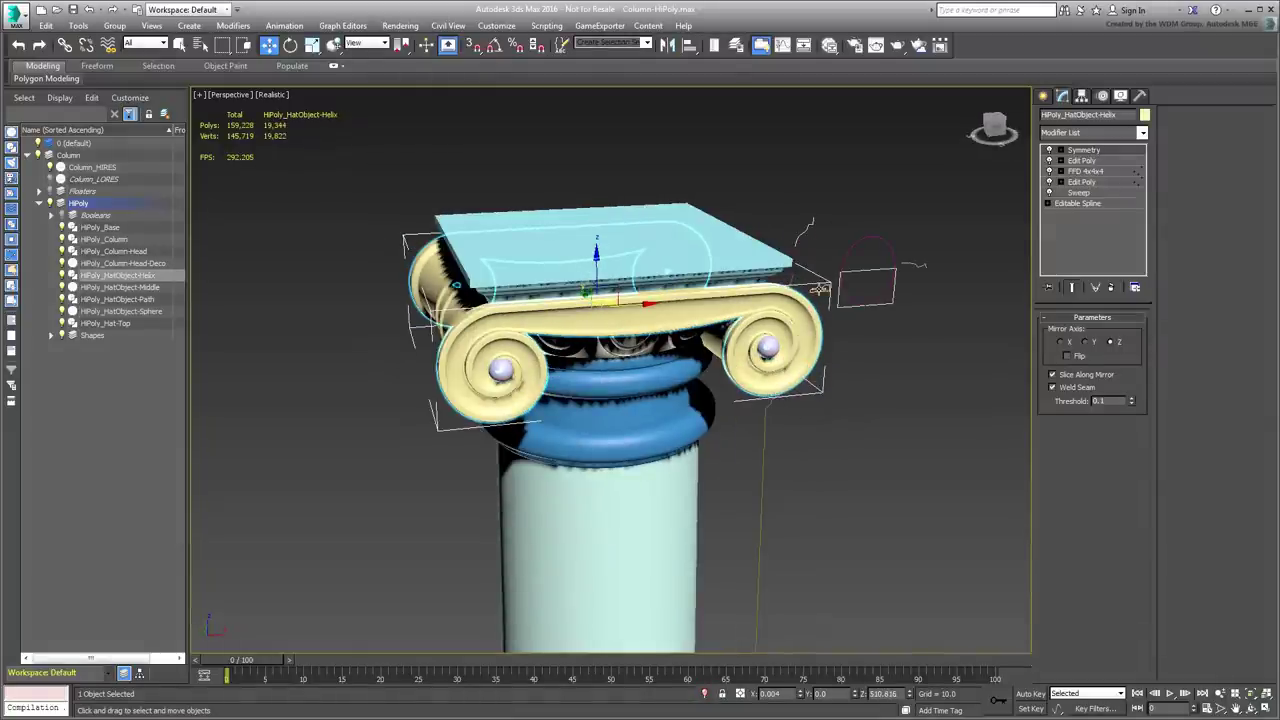
pyautogui.keyDown('ctrl'); pyautogui.click(819, 289); pyautogui.keyUp('ctrl')
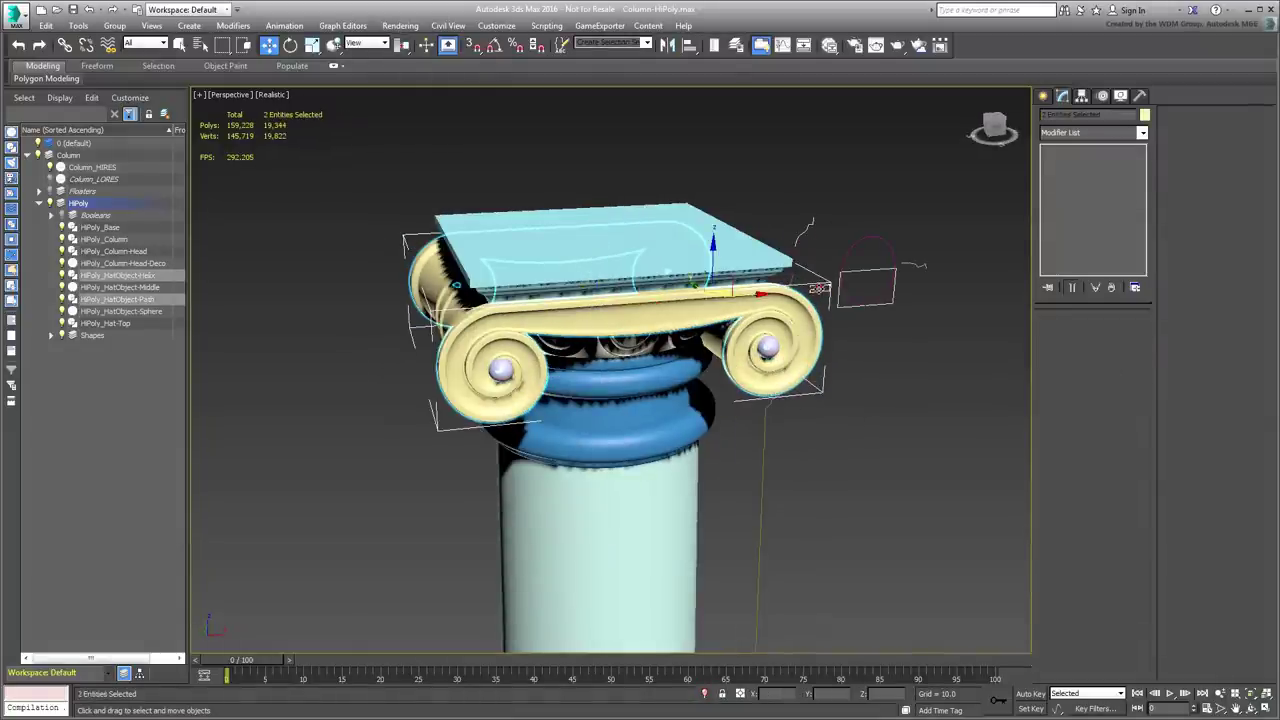
pyautogui.click(707, 694)
pyautogui.keyDown('alt'); pyautogui.moveTo(638, 520); pyautogui.dragTo(716, 515, button='middle'); pyautogui.keyUp('alt')
pyautogui.click(717, 515)
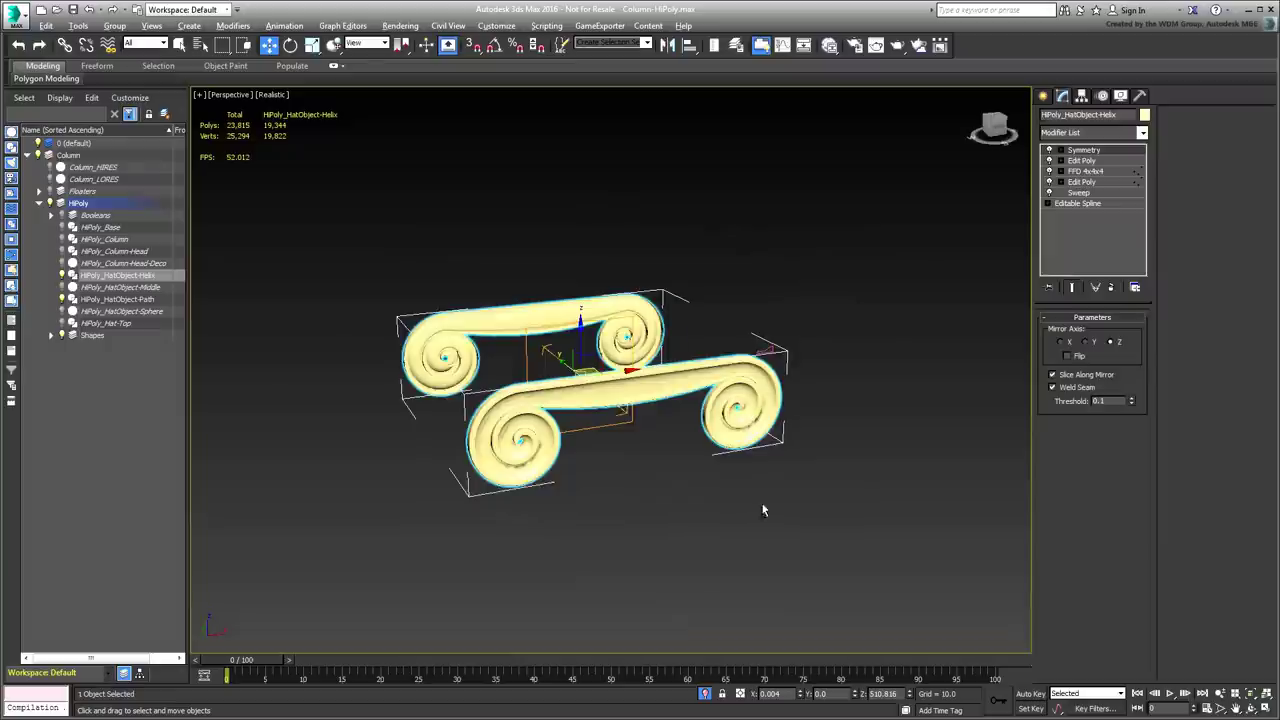
# Disable the helix object's modifiers from Symmetry down through Sweep to view its base spline, and clear the selection
pyautogui.keyDown('alt'); pyautogui.moveTo(763, 508); pyautogui.dragTo(609, 489, button='middle'); pyautogui.keyUp('alt')
pyautogui.click(1048, 150)
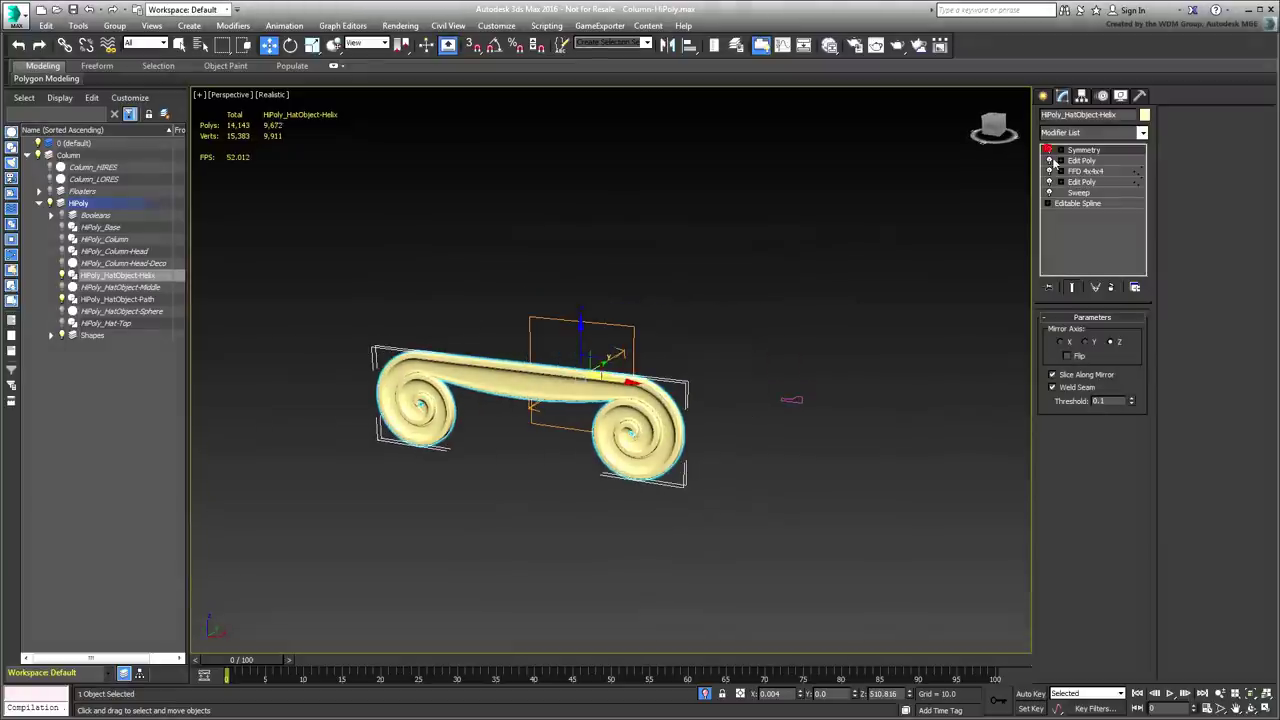
pyautogui.click(1049, 161)
pyautogui.click(1049, 171)
pyautogui.click(1049, 182)
pyautogui.click(1049, 193)
pyautogui.click(727, 516)
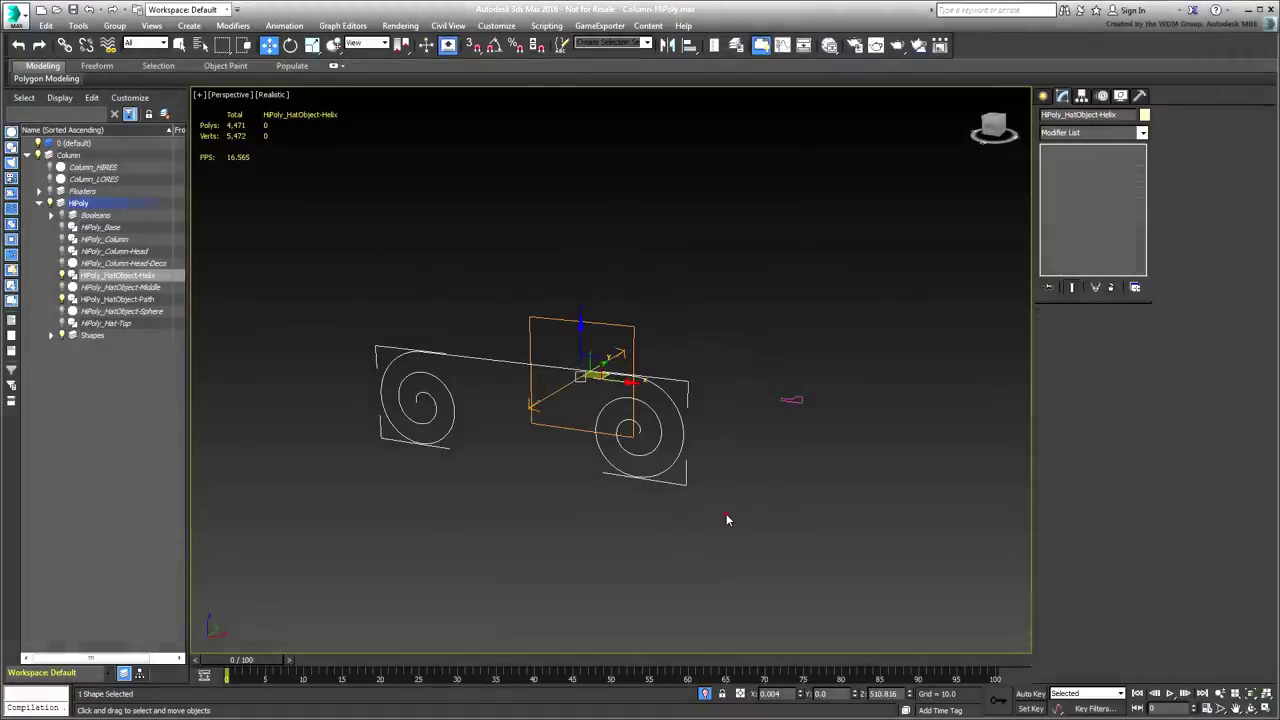
pyautogui.click(726, 517)
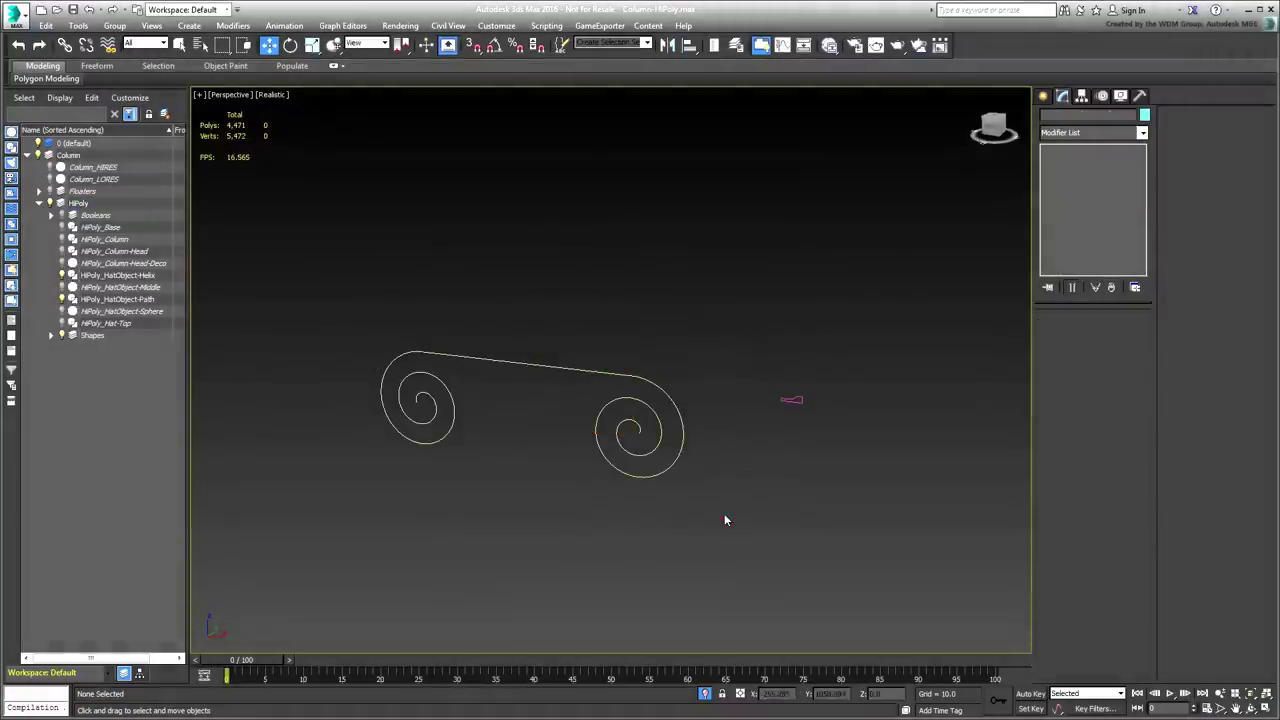
# Reselect HiPoly_HatObject-Helix, enable its Sweep modifier and examine the swept scroll and its section spline HiPoly_HatObject-Path
pyautogui.click(655, 474)
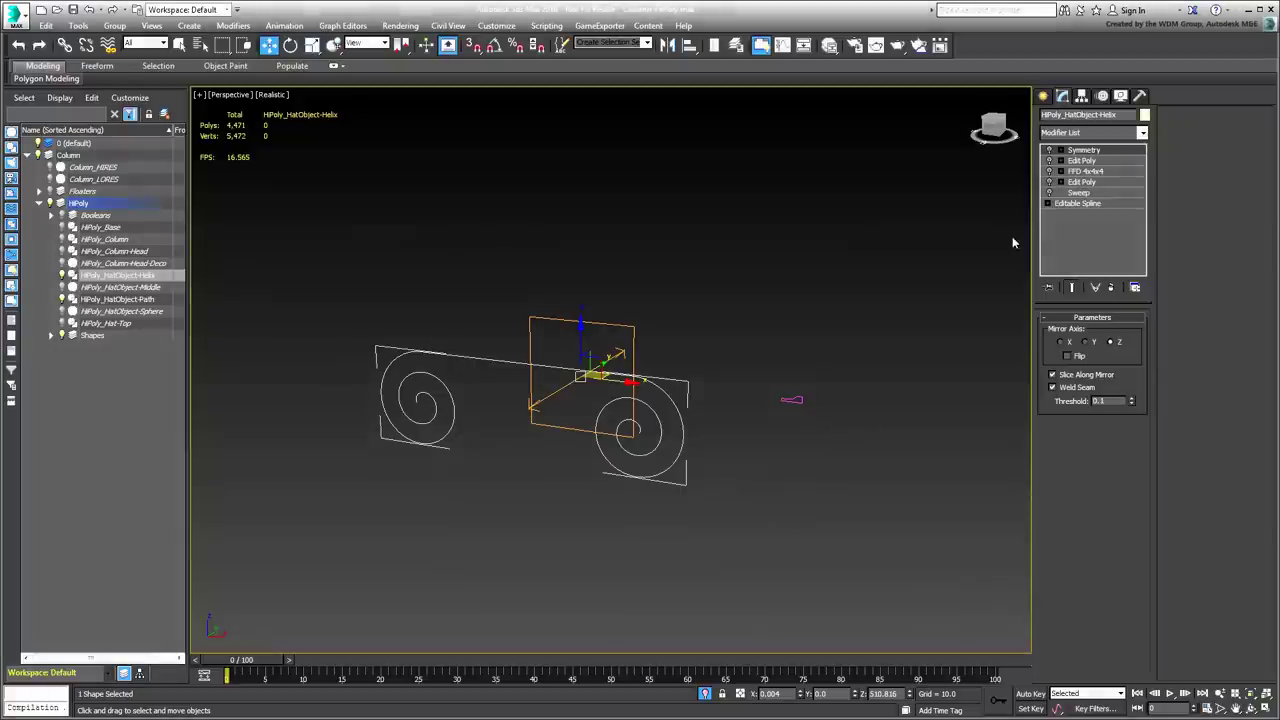
pyautogui.click(1078, 192)
pyautogui.click(1048, 192)
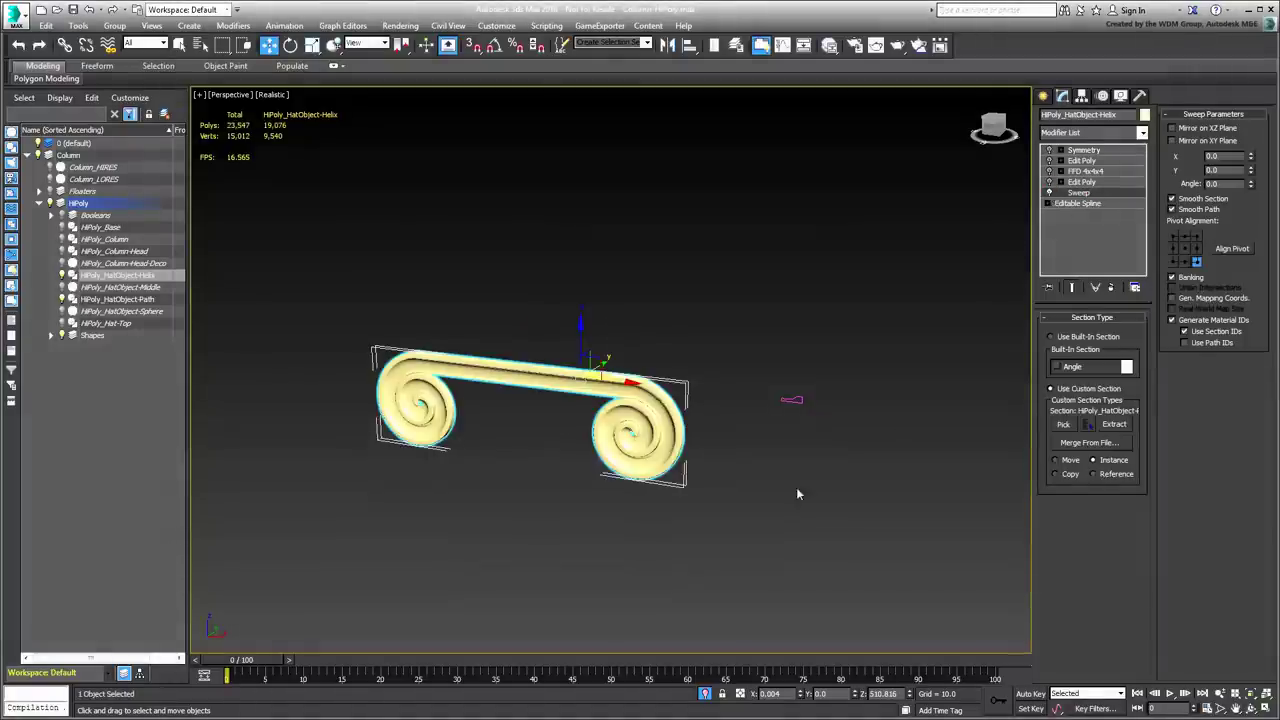
pyautogui.scroll(2, 797, 494)
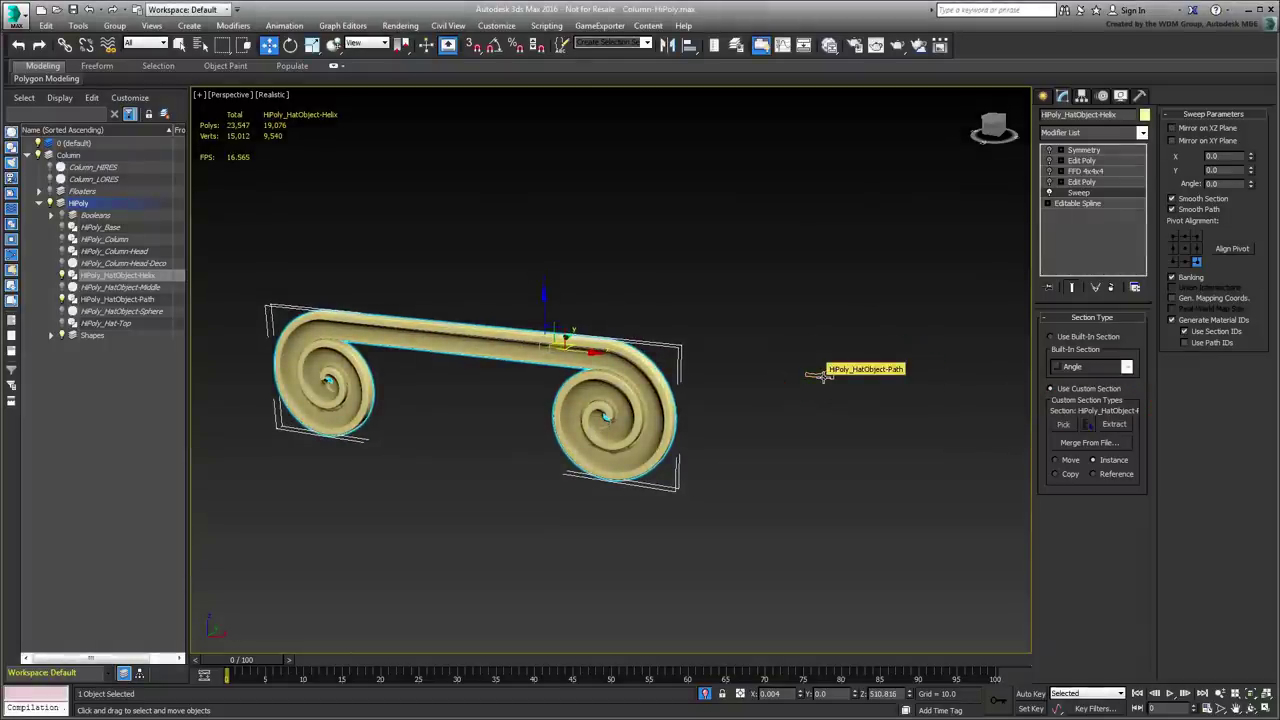
pyautogui.keyDown('alt'); pyautogui.moveTo(773, 526); pyautogui.dragTo(830, 530, button='middle'); pyautogui.keyUp('alt')
pyautogui.moveTo(685, 515); pyautogui.dragTo(765, 508, button='middle')
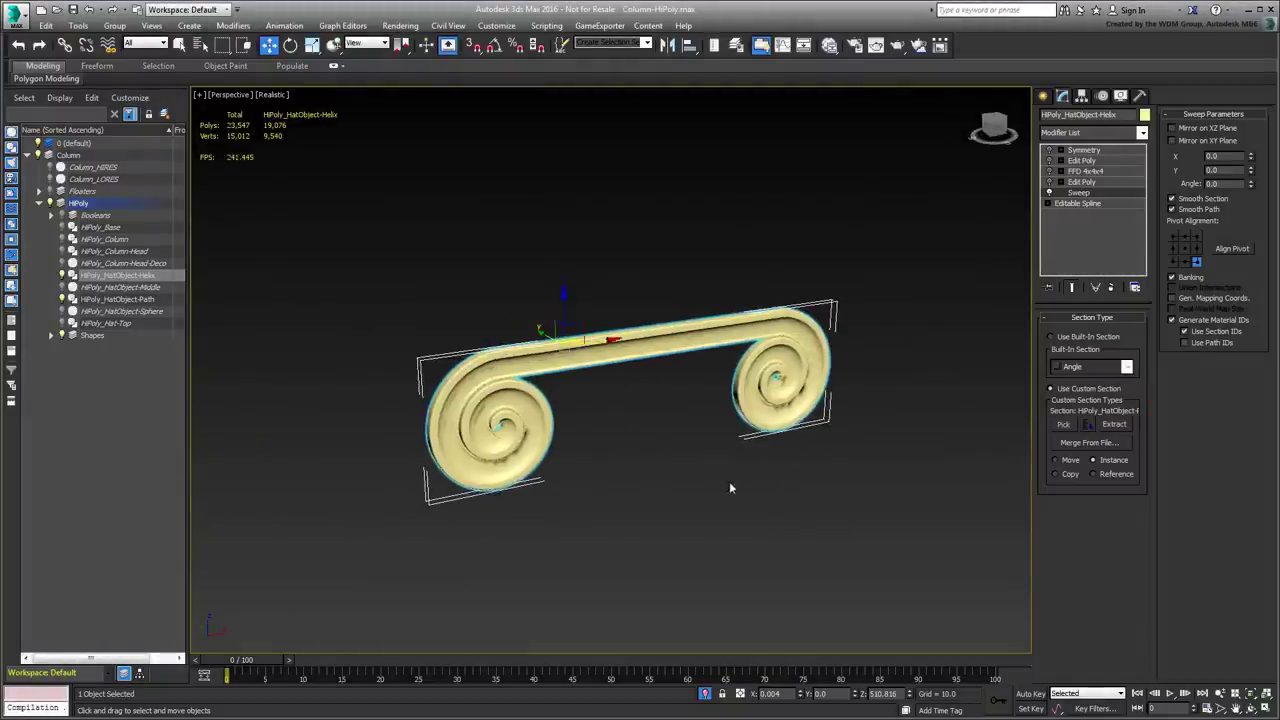
# Show edged faces and toggle the Edit Poly modifier above Sweep to compare its vertex edits, leaving it enabled
pyautogui.press('F4')
pyautogui.scroll(3, 682, 480)
pyautogui.moveTo(682, 482); pyautogui.dragTo(701, 508, button='middle')
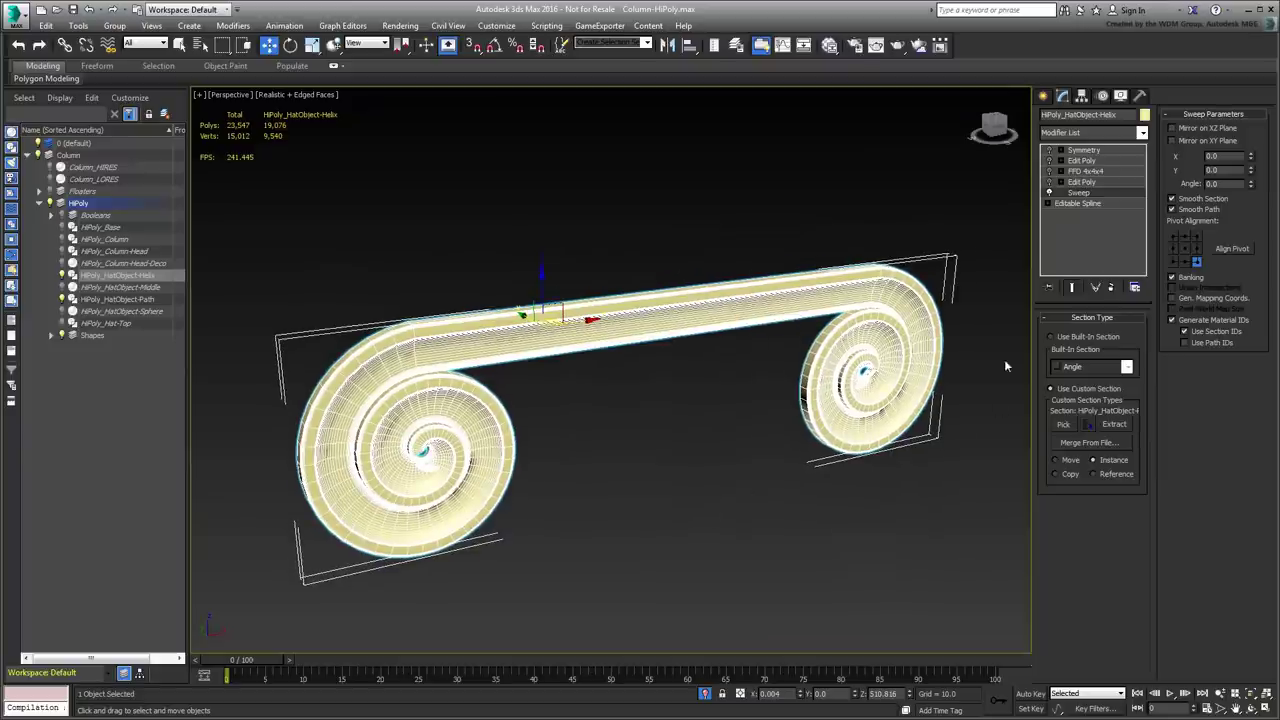
pyautogui.click(1060, 183)
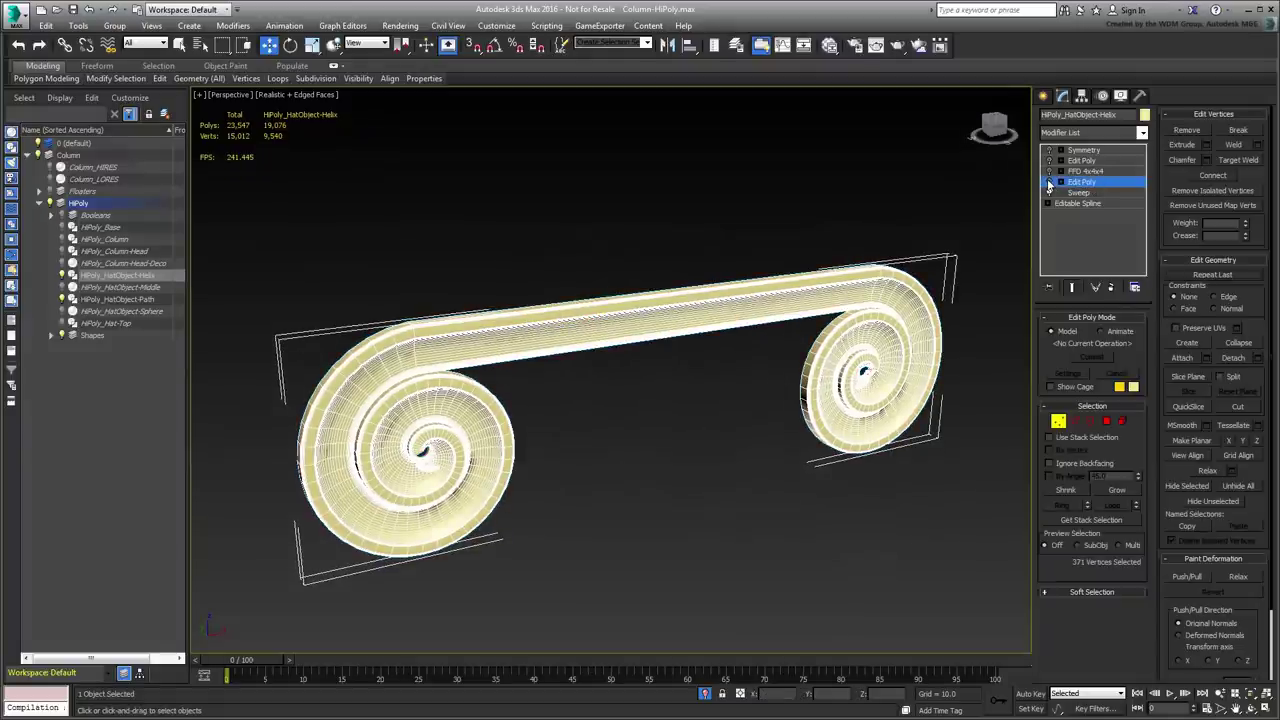
pyautogui.click(1049, 183)
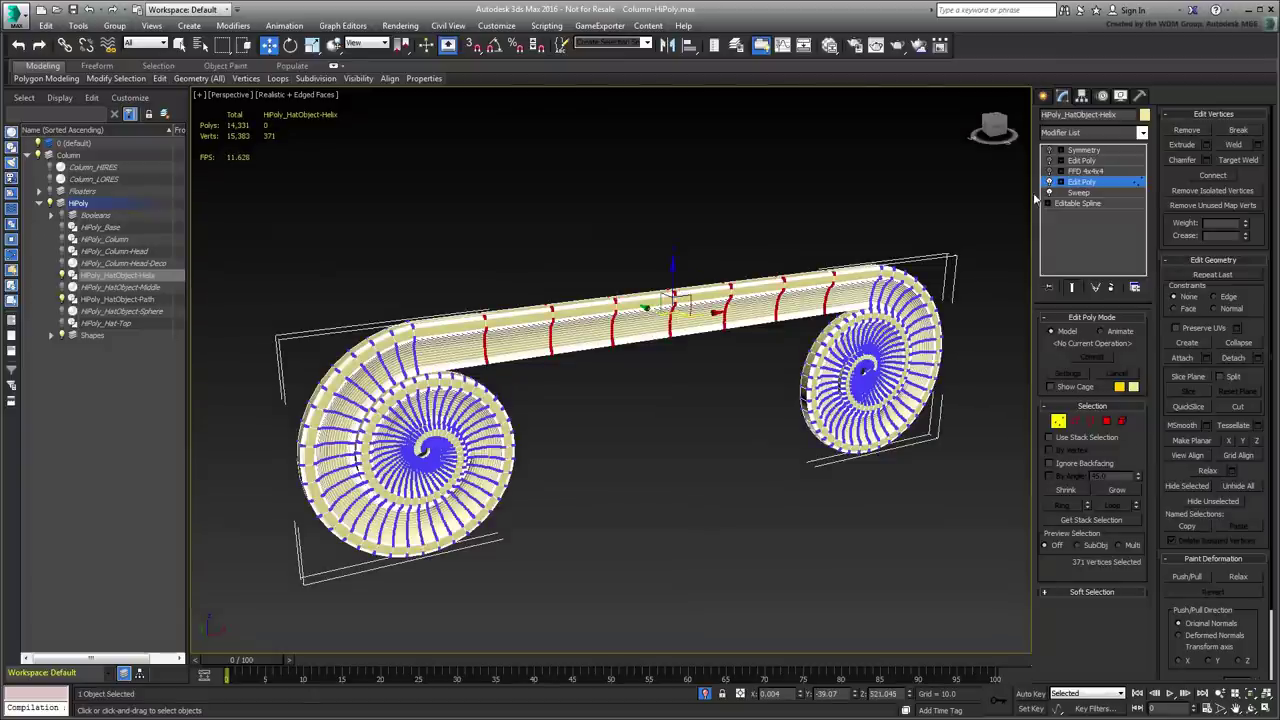
pyautogui.click(1049, 183)
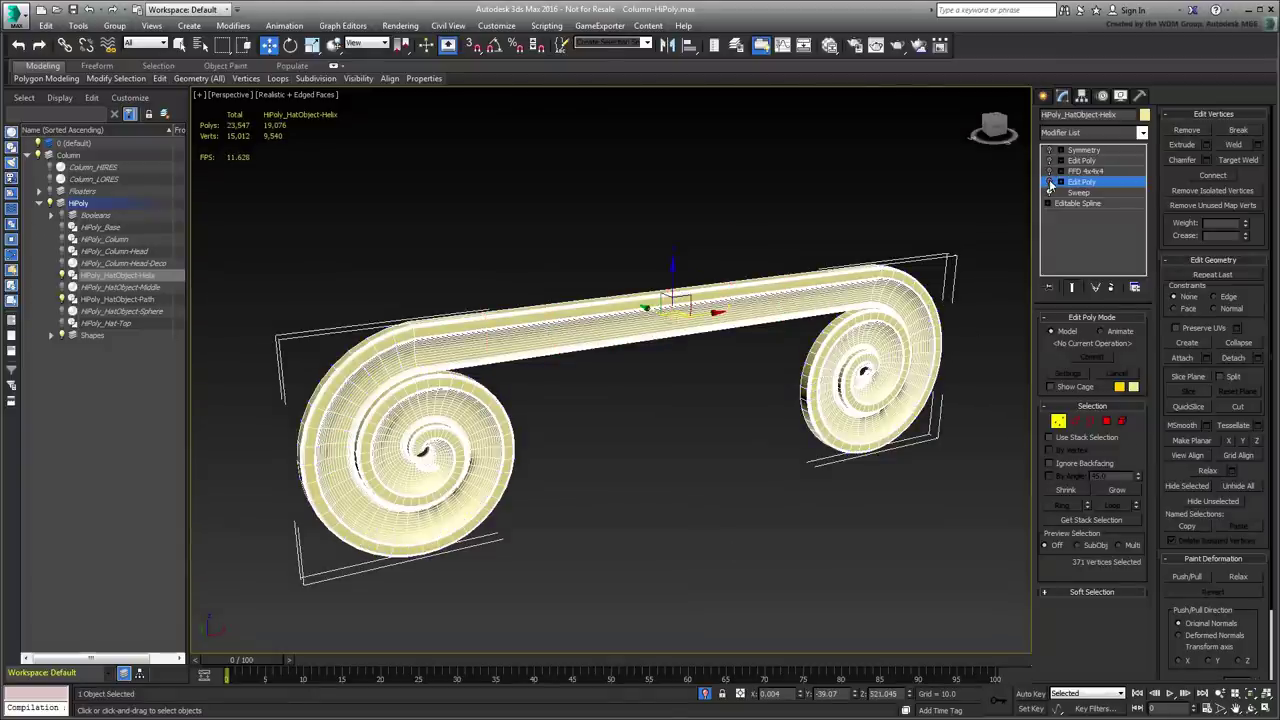
pyautogui.click(1049, 183)
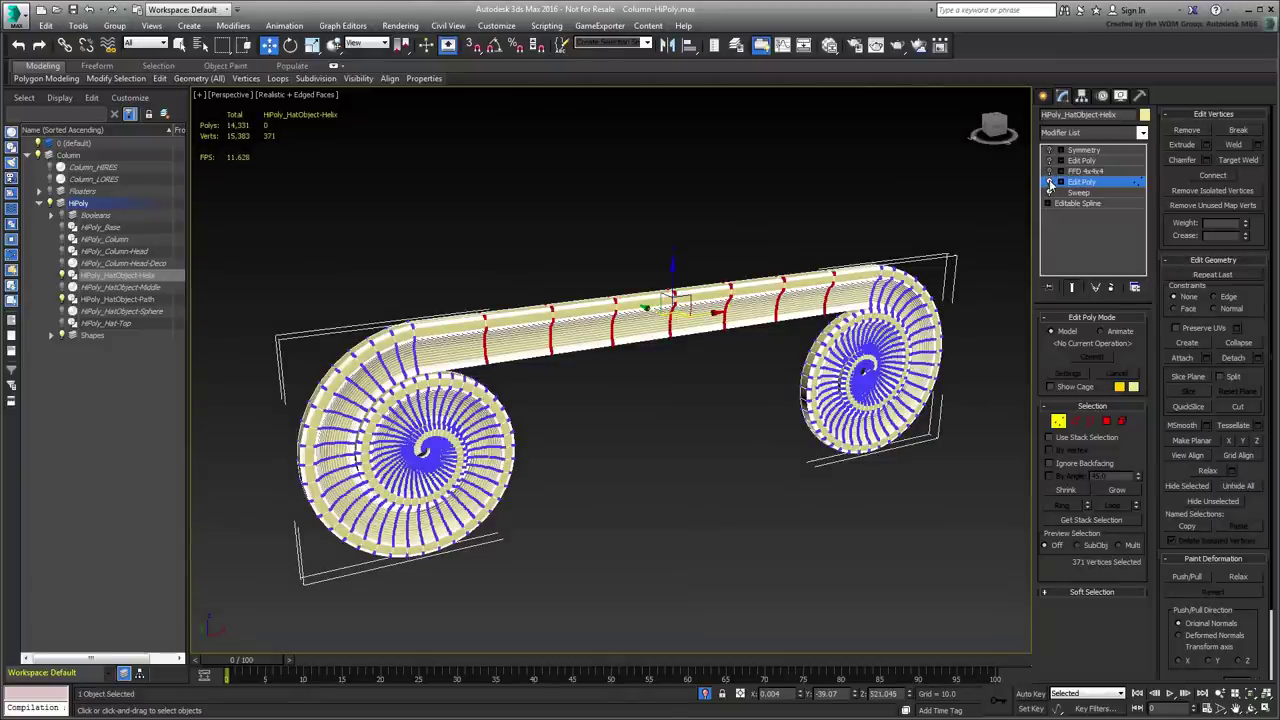
# Toggle the FFD 4x4x4 modifier to check how its lattice bulges the scroll's middle span, leaving it enabled
pyautogui.click(1082, 171)
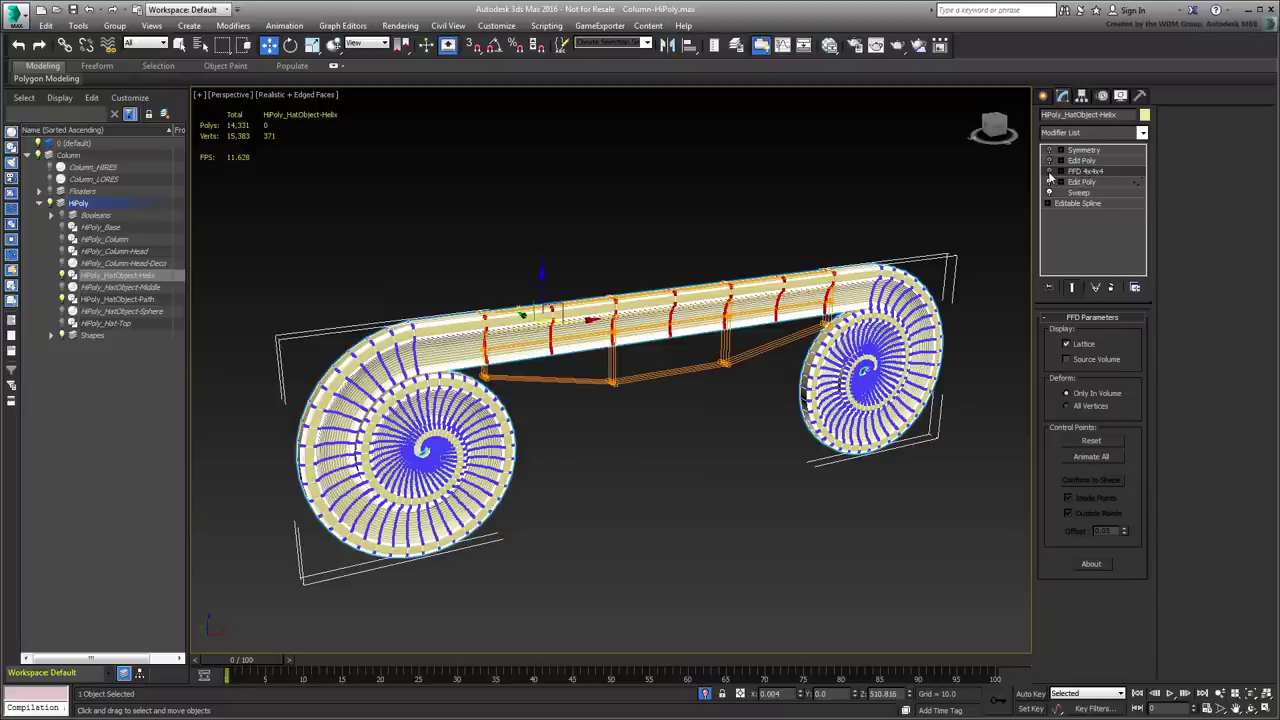
pyautogui.click(1049, 172)
pyautogui.click(1049, 172)
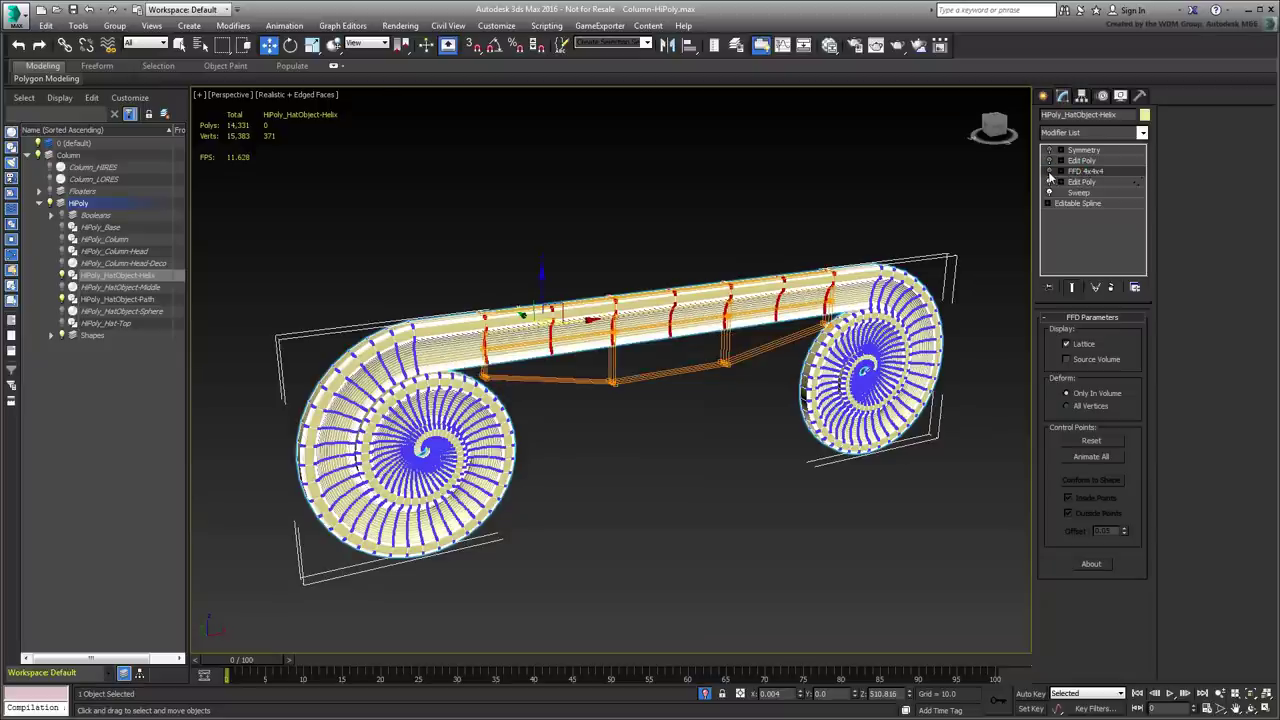
pyautogui.click(1049, 172)
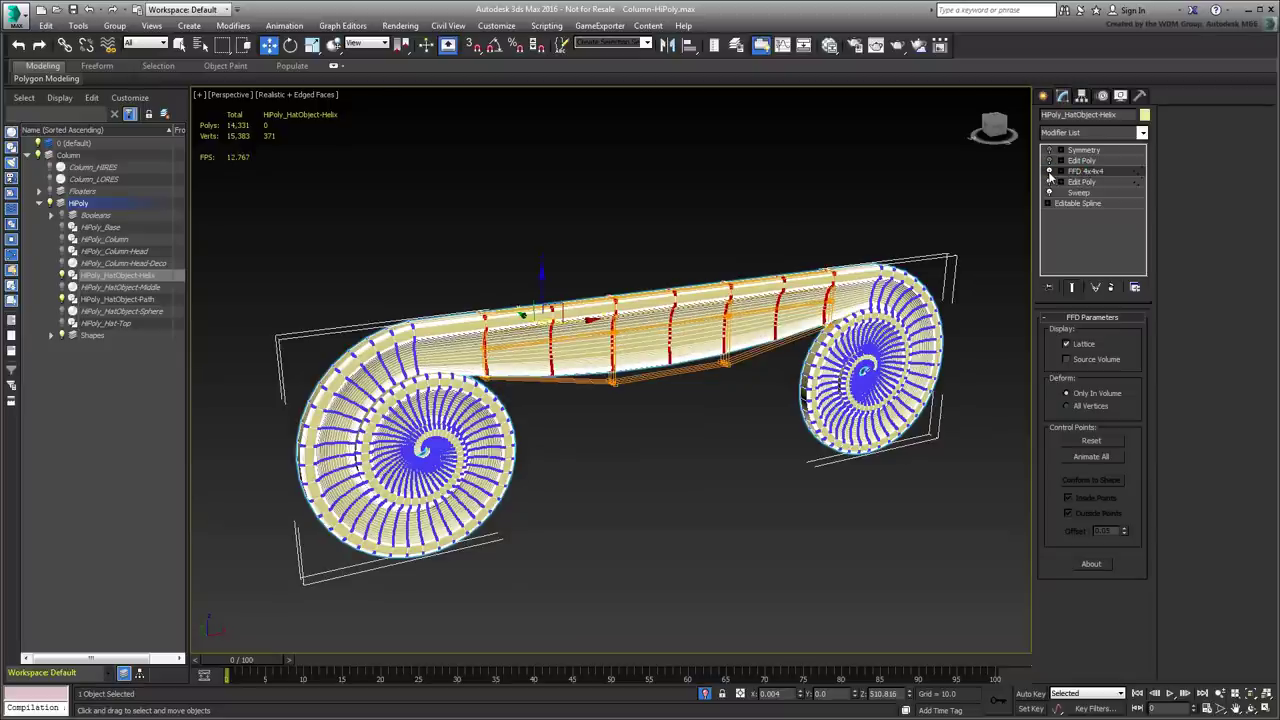
pyautogui.moveTo(650, 465)
pyautogui.keyDown('alt'); pyautogui.mouseDown(button='middle')
pyautogui.moveTo(642, 453)
pyautogui.moveTo(800, 460)
pyautogui.moveTo(671, 453)
pyautogui.mouseUp(button='middle'); pyautogui.keyUp('alt')
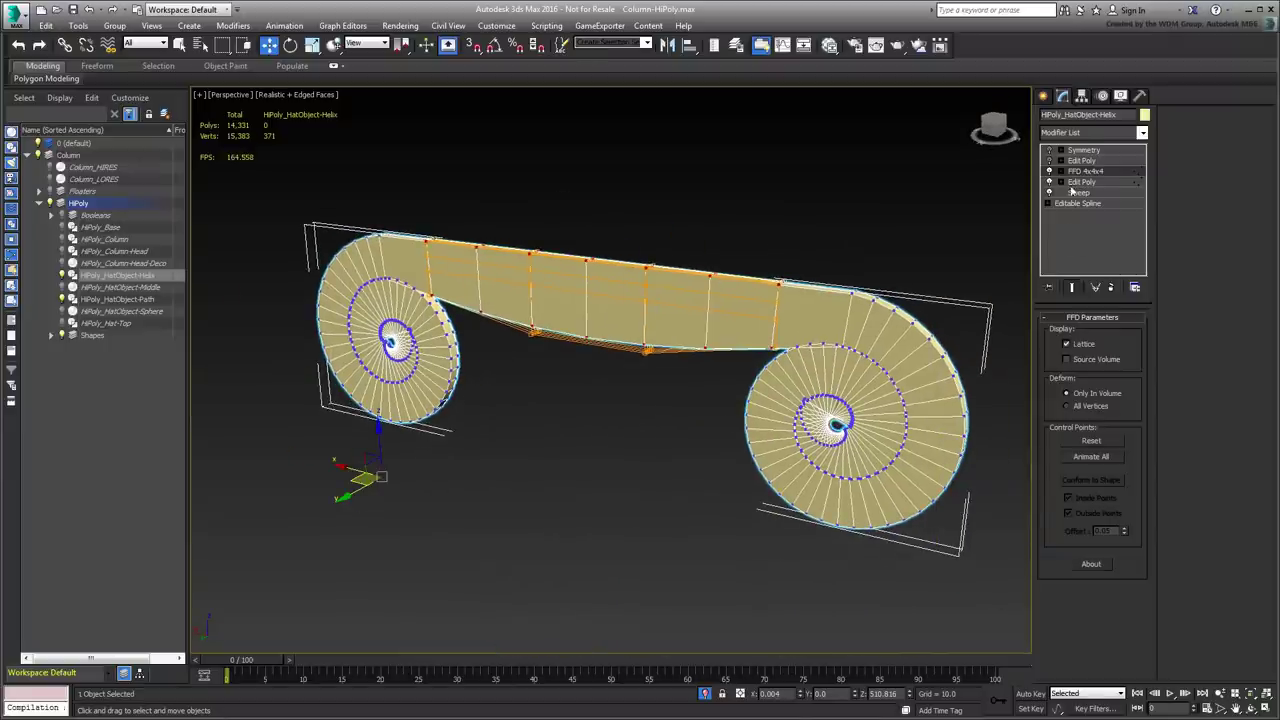
# Enable the upper Edit Poly modifier, and turn Symmetry on and back off to check the mirrored scroll
pyautogui.click(1049, 163)
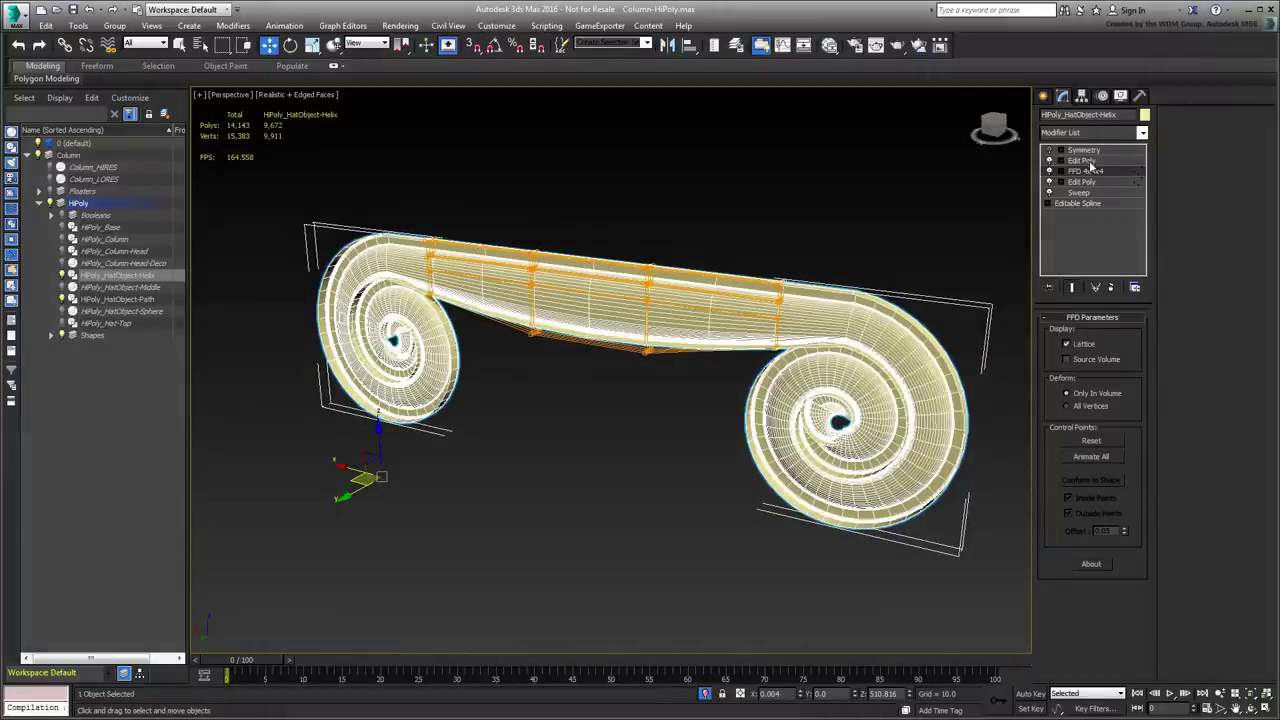
pyautogui.click(1086, 161)
pyautogui.keyDown('alt'); pyautogui.moveTo(659, 467); pyautogui.dragTo(857, 377, button='middle'); pyautogui.keyUp('alt')
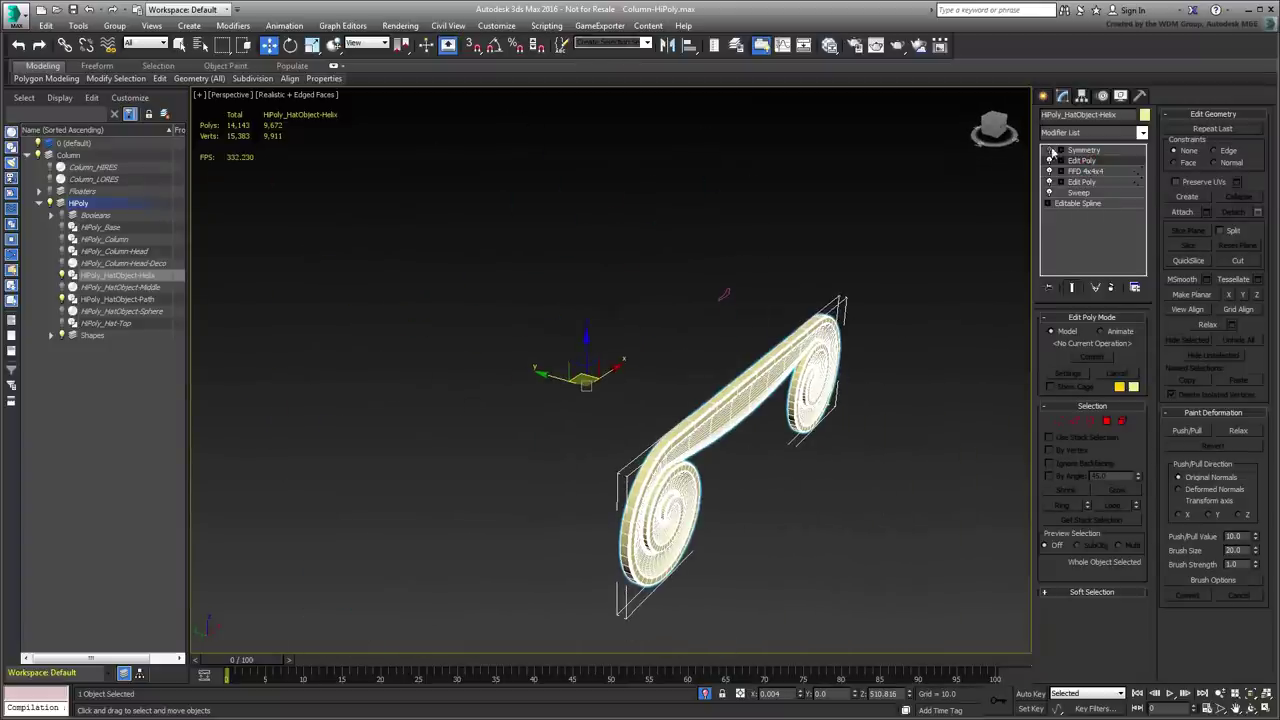
pyautogui.click(1048, 151)
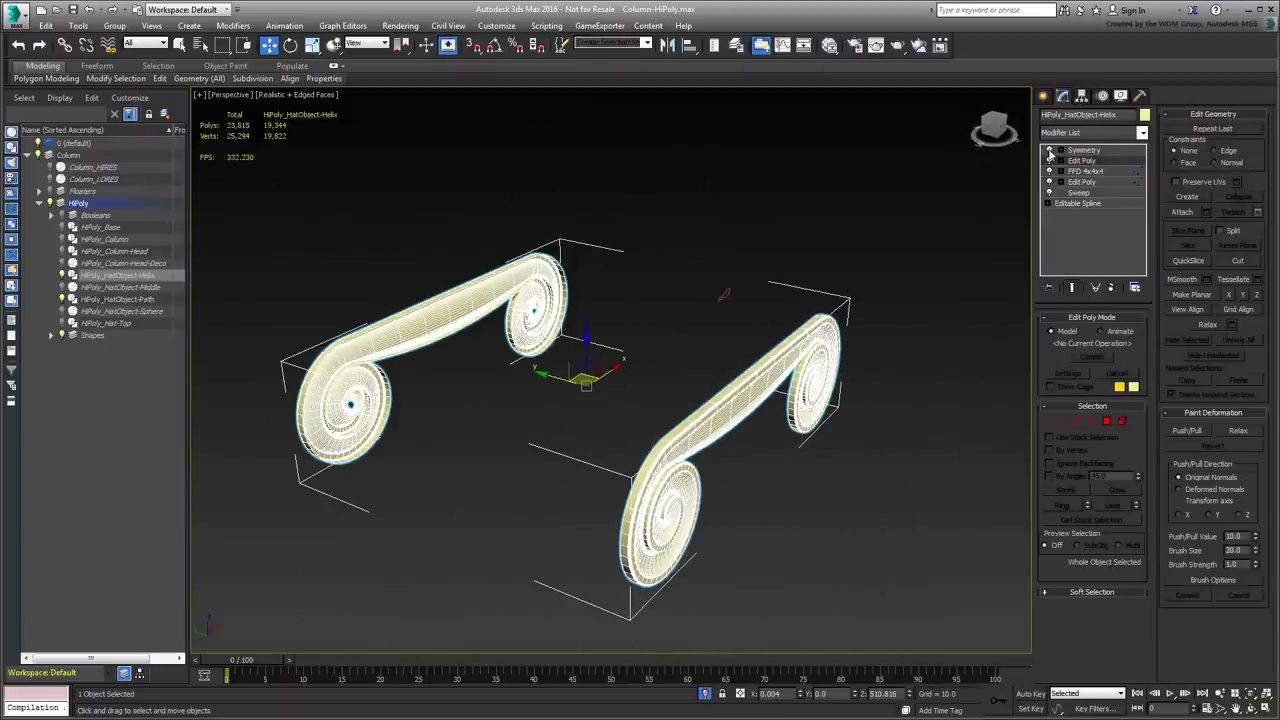
pyautogui.click(1048, 151)
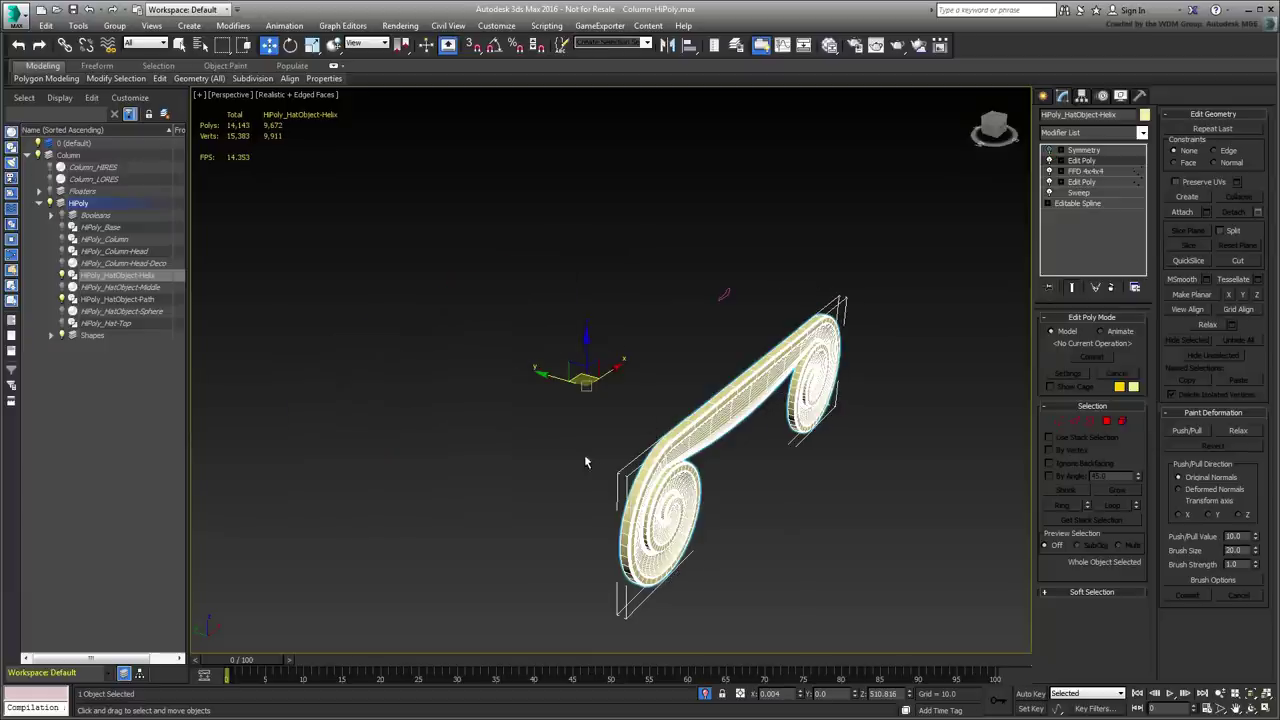
# Select all open borders of the scroll in the upper Edit Poly and create a Smooth shape from them
pyautogui.keyDown('alt'); pyautogui.moveTo(587, 462); pyautogui.dragTo(635, 459, button='middle'); pyautogui.keyUp('alt')
pyautogui.scroll(4, 684, 429)
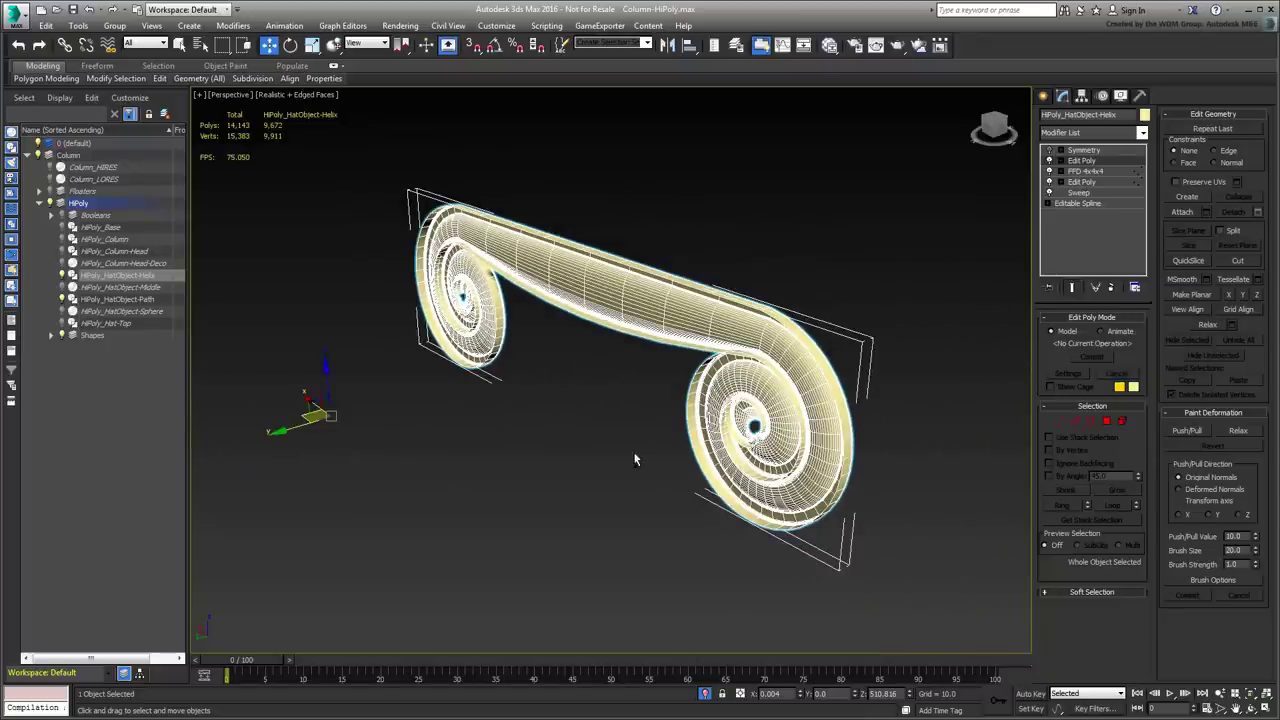
pyautogui.click(1089, 421)
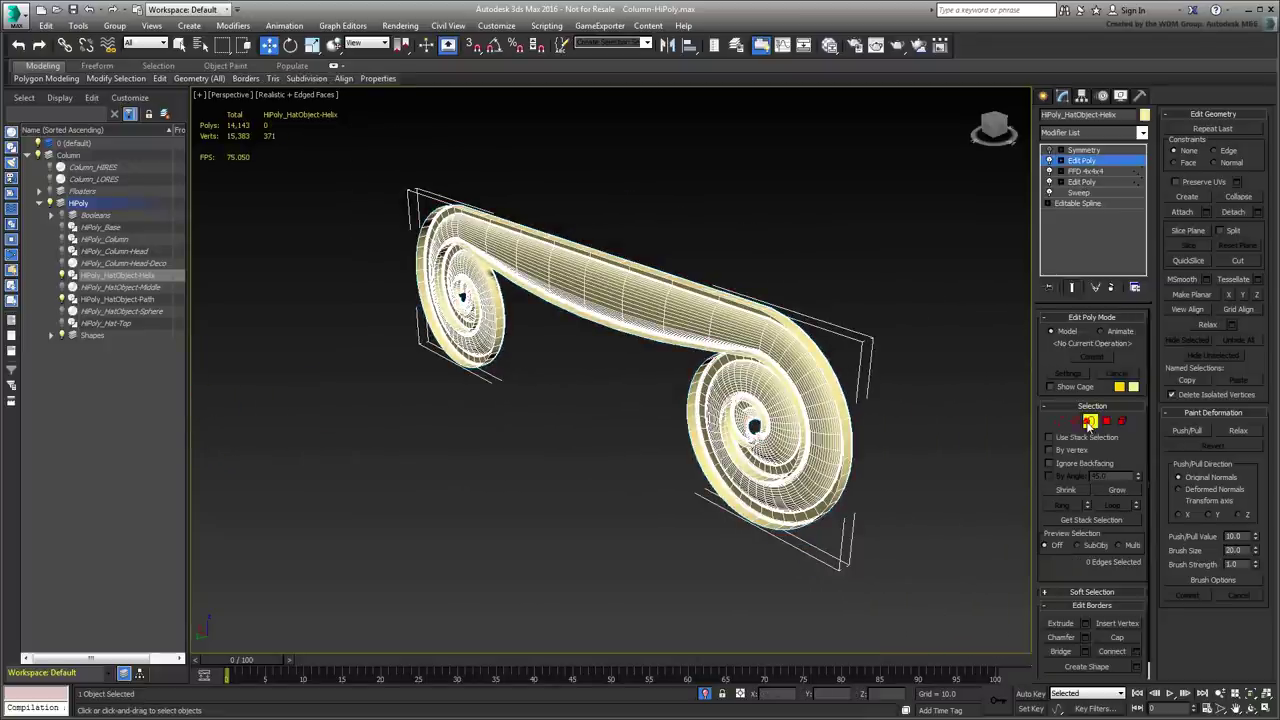
pyautogui.hotkey('ctrl', 'a')
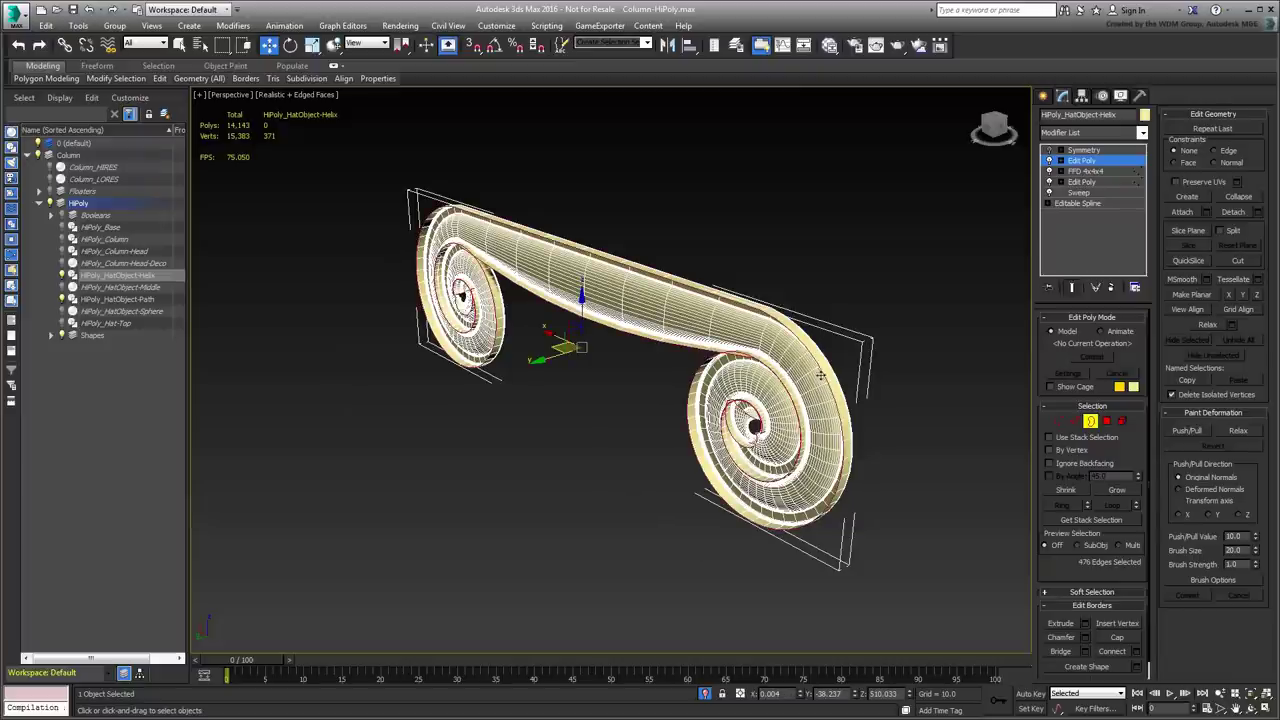
pyautogui.click(1139, 668)
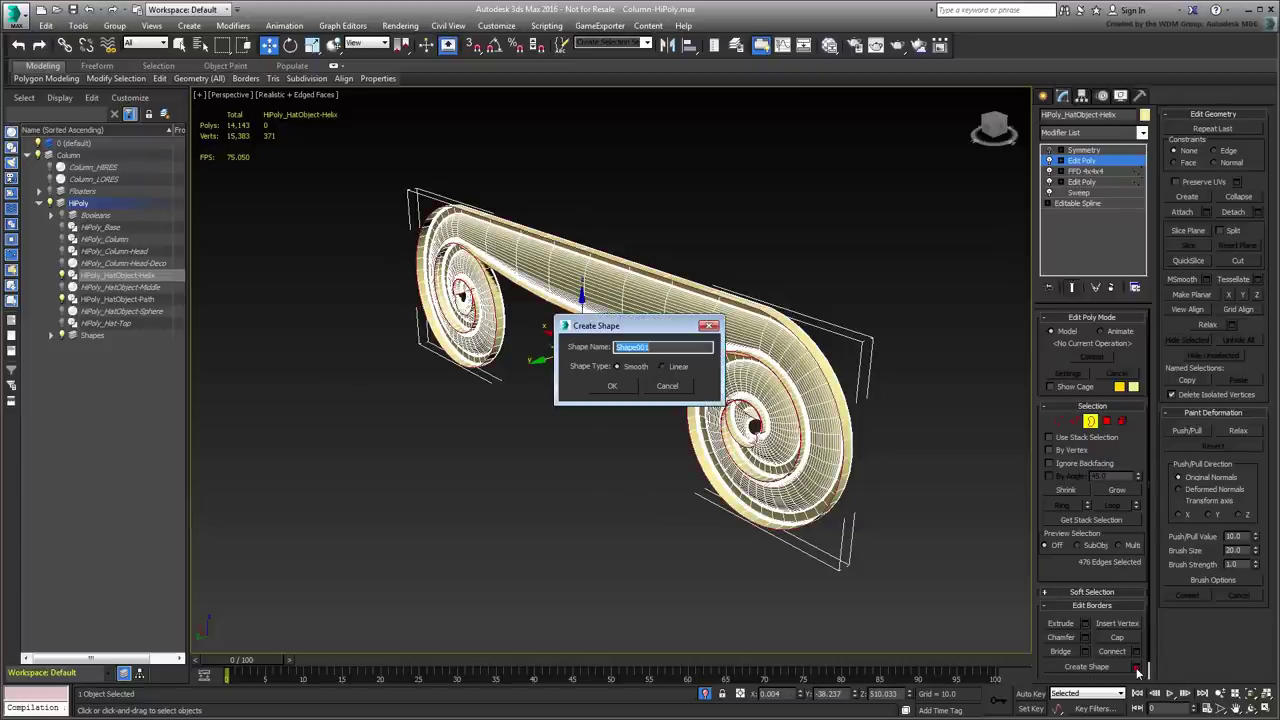
pyautogui.click(614, 387)
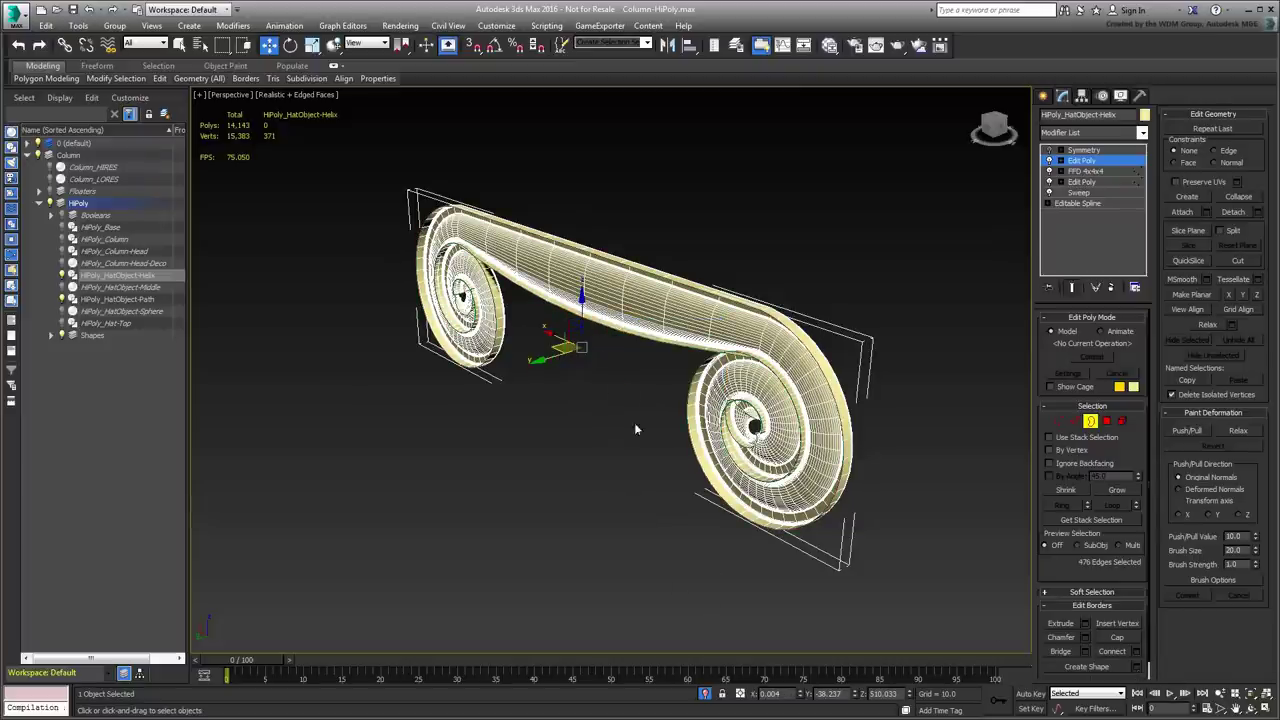
# Select the new border shape and delete its inner spiral vertices at the nearer scroll, keeping the outer outline
pyautogui.click(1091, 423)
pyautogui.click(829, 390)
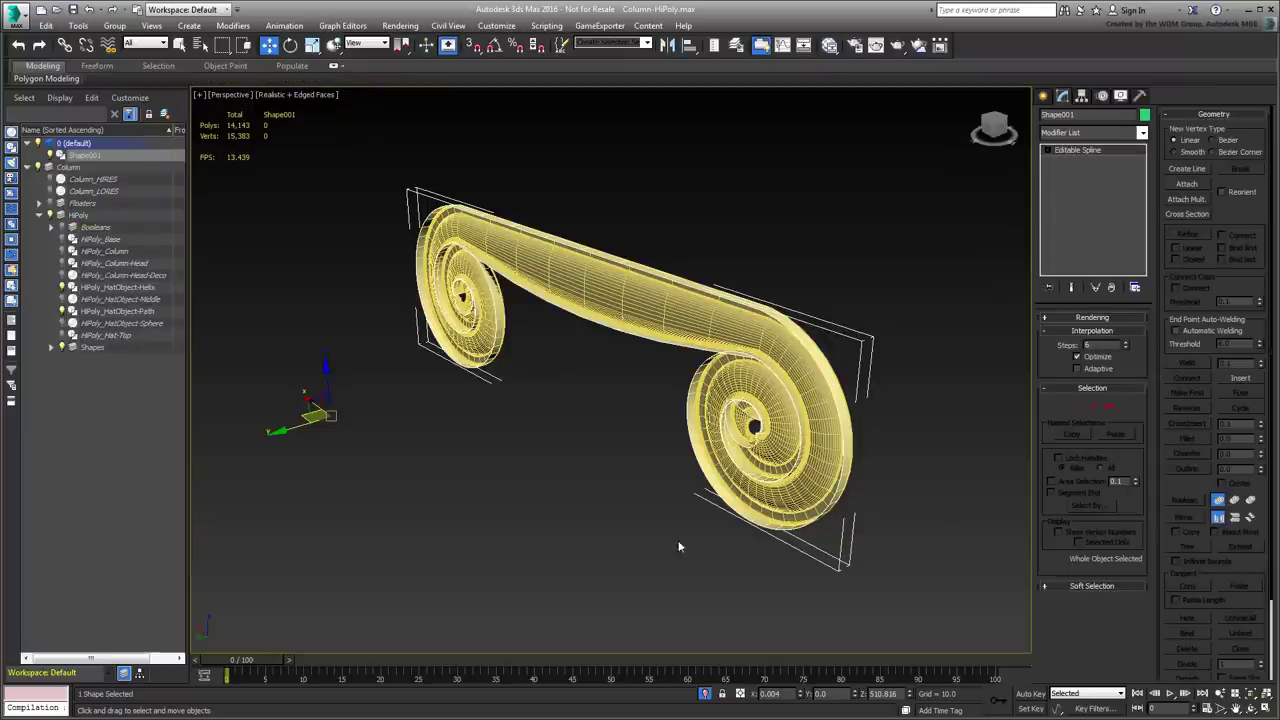
pyautogui.keyDown('alt'); pyautogui.moveTo(910, 463); pyautogui.dragTo(878, 487, button='middle'); pyautogui.keyUp('alt')
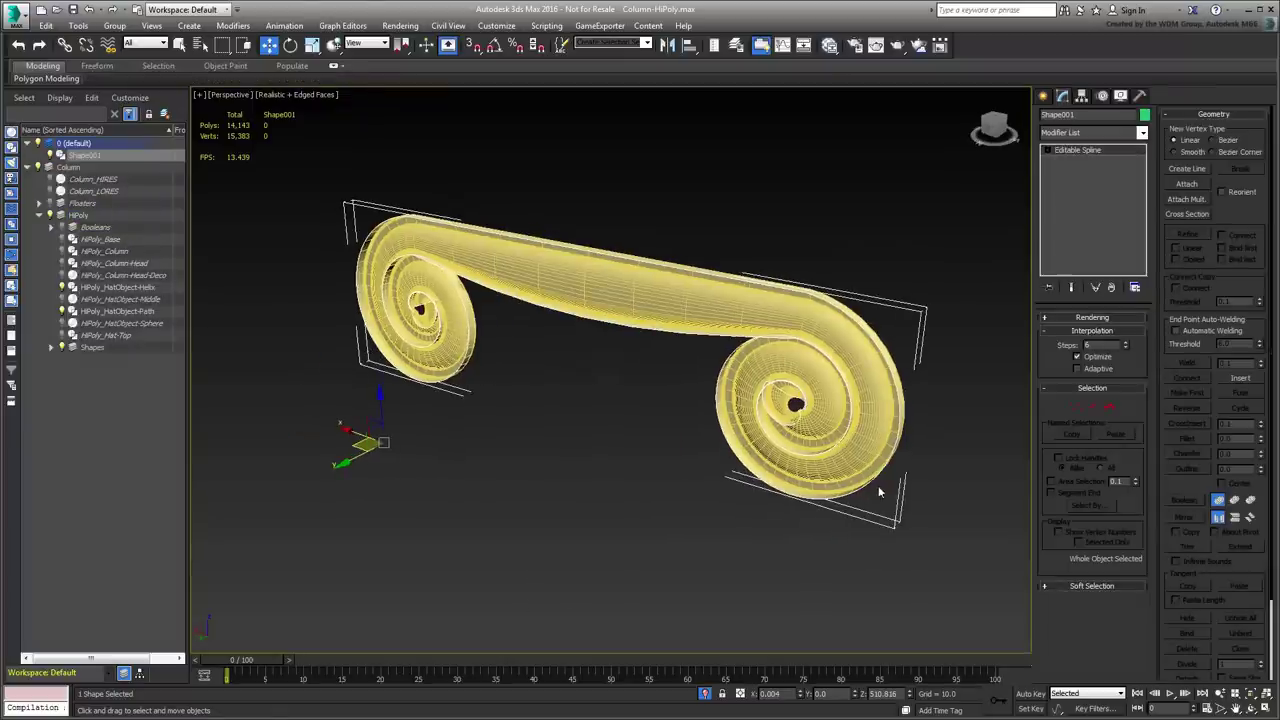
pyautogui.click(1077, 408)
pyautogui.scroll(4, 850, 425)
pyautogui.moveTo(885, 402); pyautogui.dragTo(679, 443, button='middle')
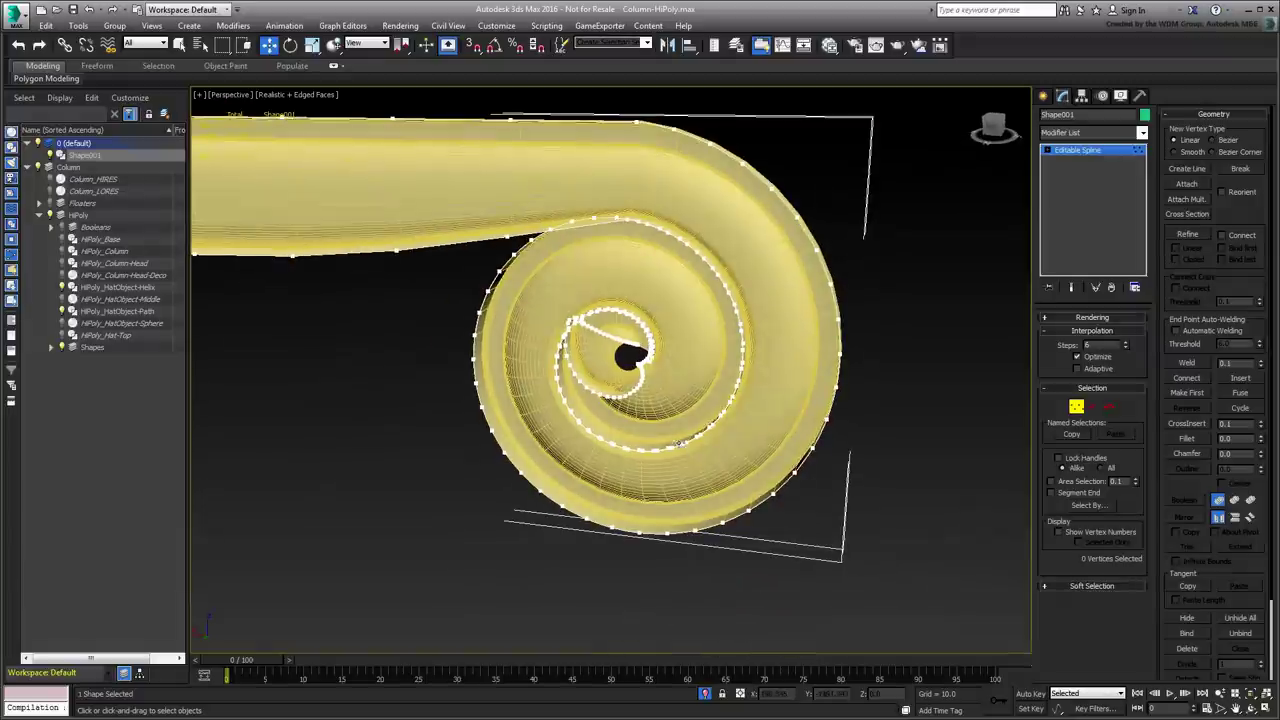
pyautogui.moveTo(547, 197); pyautogui.dragTo(693, 422)
pyautogui.moveTo(755, 477); pyautogui.dragTo(757, 479)
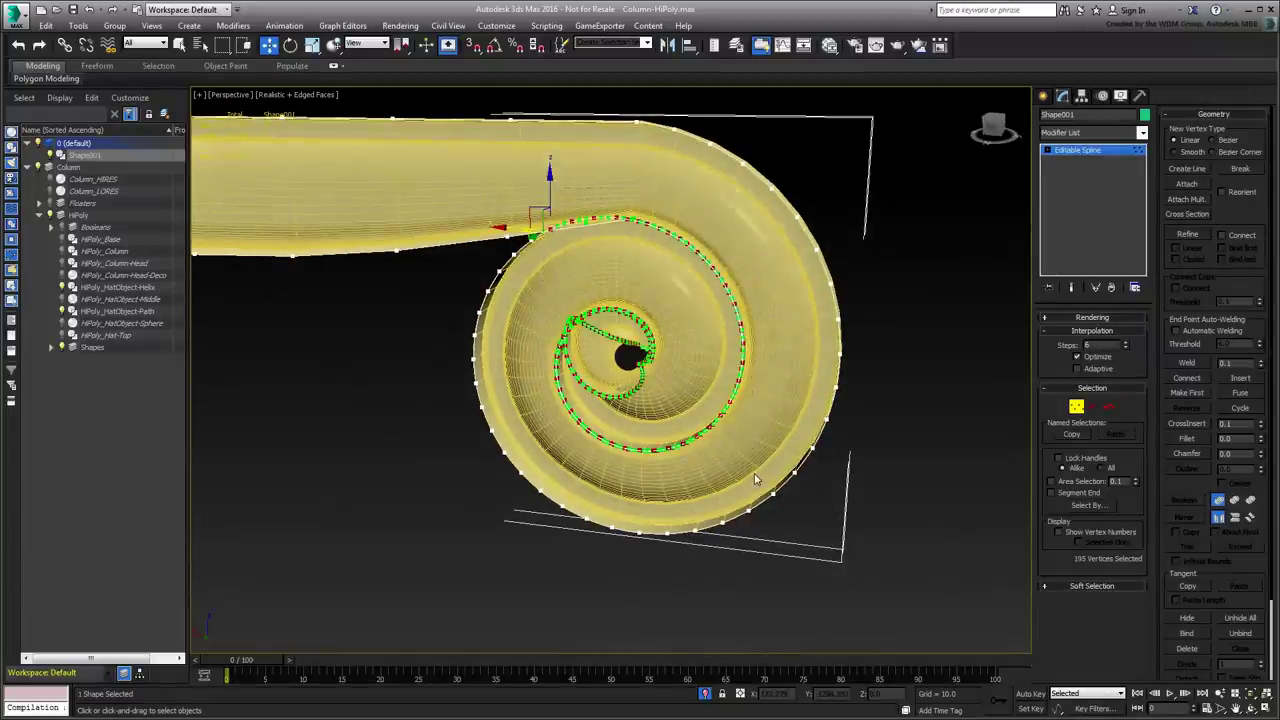
pyautogui.press('Delete')
# Delete the border shape's inner spiral vertices at the opposite scroll, keeping the outer outline, and view the whole piece
pyautogui.moveTo(348, 345); pyautogui.dragTo(954, 380, button='middle')
pyautogui.scroll(2, 954, 380)
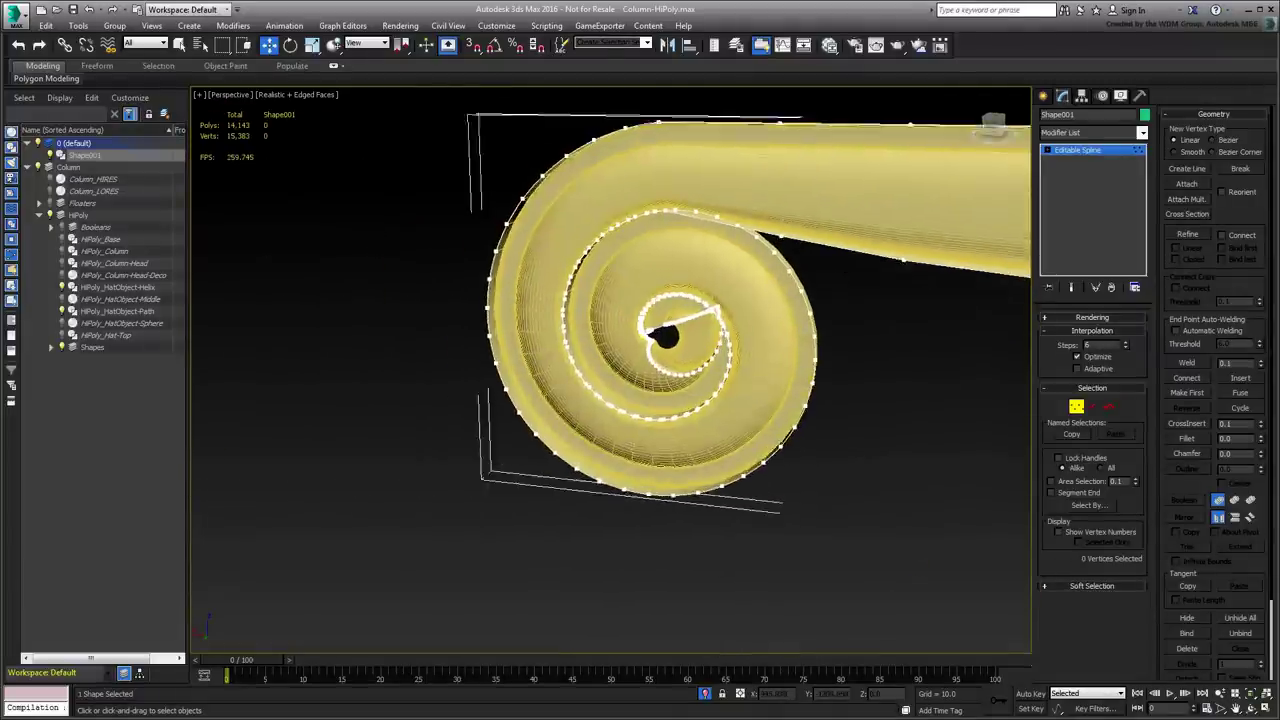
pyautogui.moveTo(531, 157); pyautogui.dragTo(757, 451)
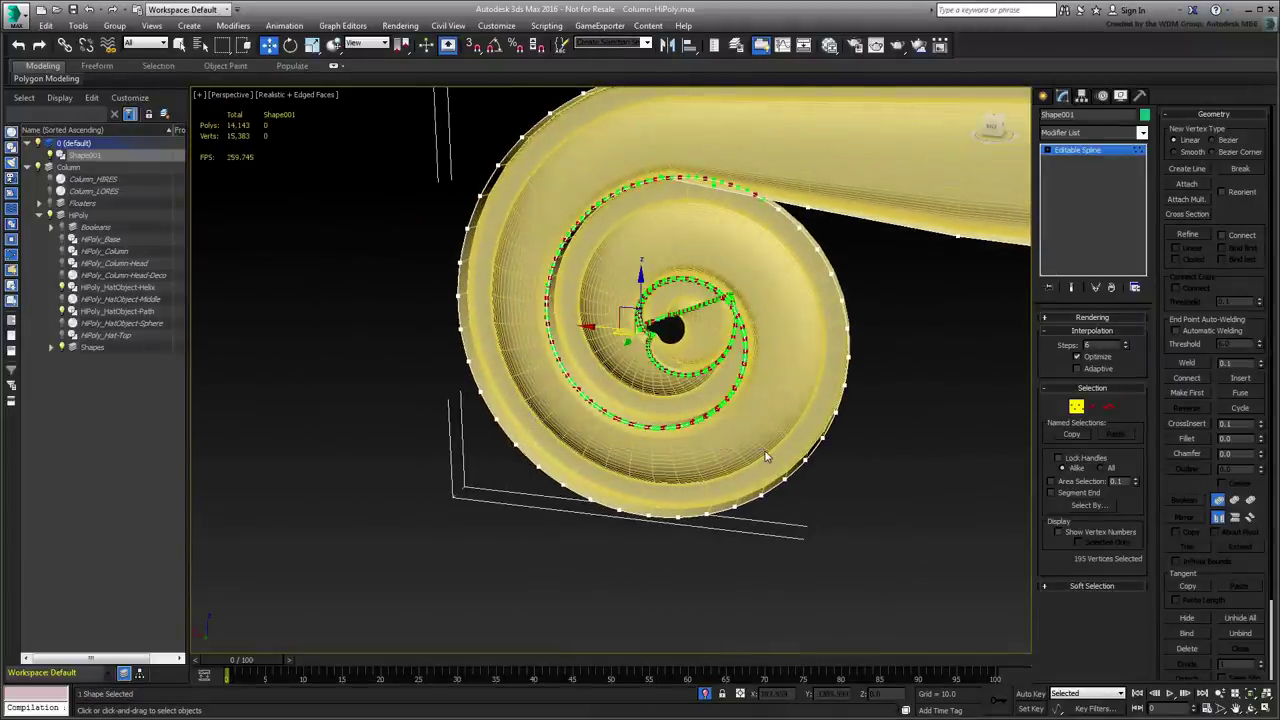
pyautogui.press('Delete')
pyautogui.moveTo(717, 383); pyautogui.dragTo(588, 384, button='middle')
pyautogui.scroll(-3, 588, 384)
pyautogui.keyDown('alt'); pyautogui.moveTo(840, 425); pyautogui.dragTo(656, 444, button='middle'); pyautogui.keyUp('alt')
pyautogui.scroll(-2, 645, 420)
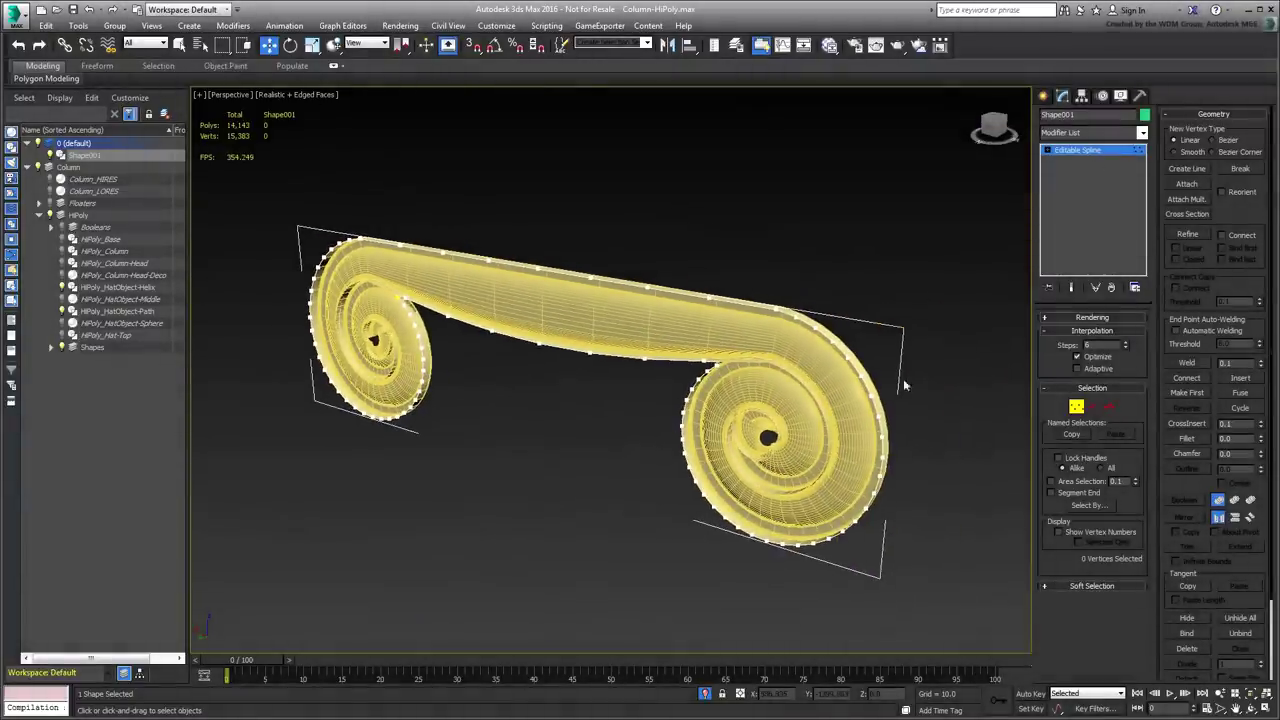
# Leave vertex editing and add an Edit Poly modifier to the scroll outline shape
pyautogui.click(1083, 150)
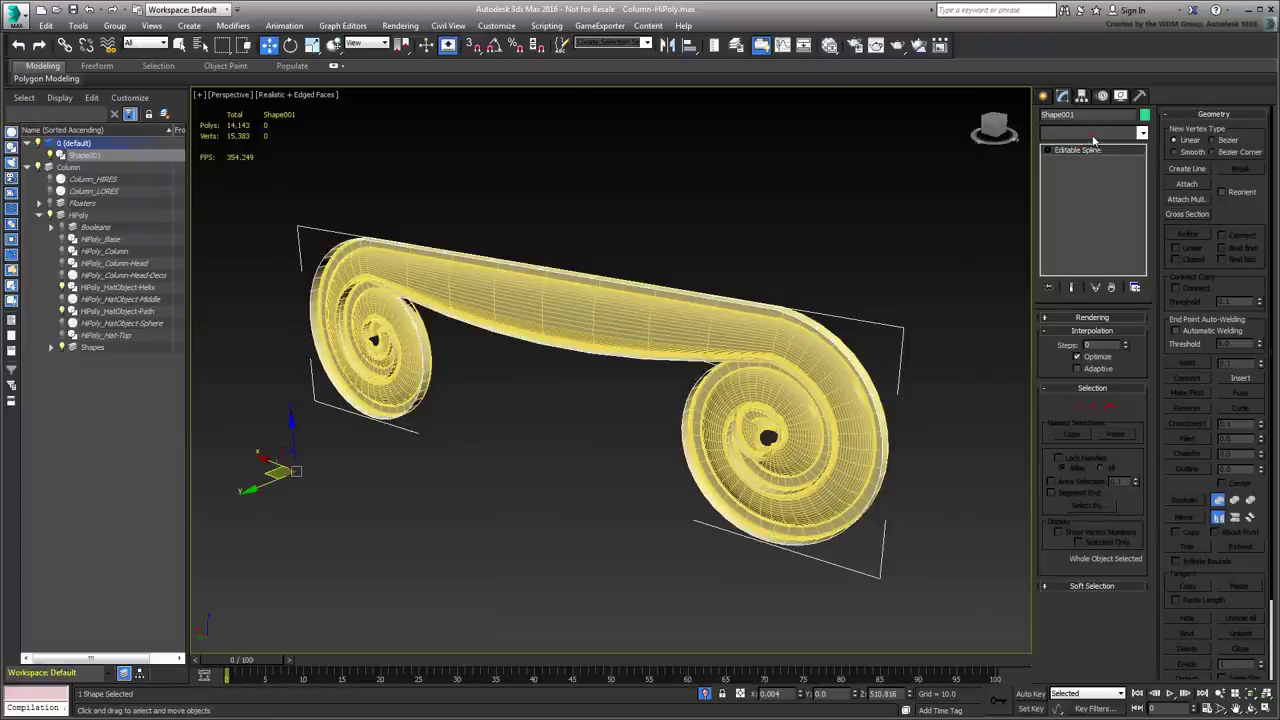
pyautogui.click(1094, 137)
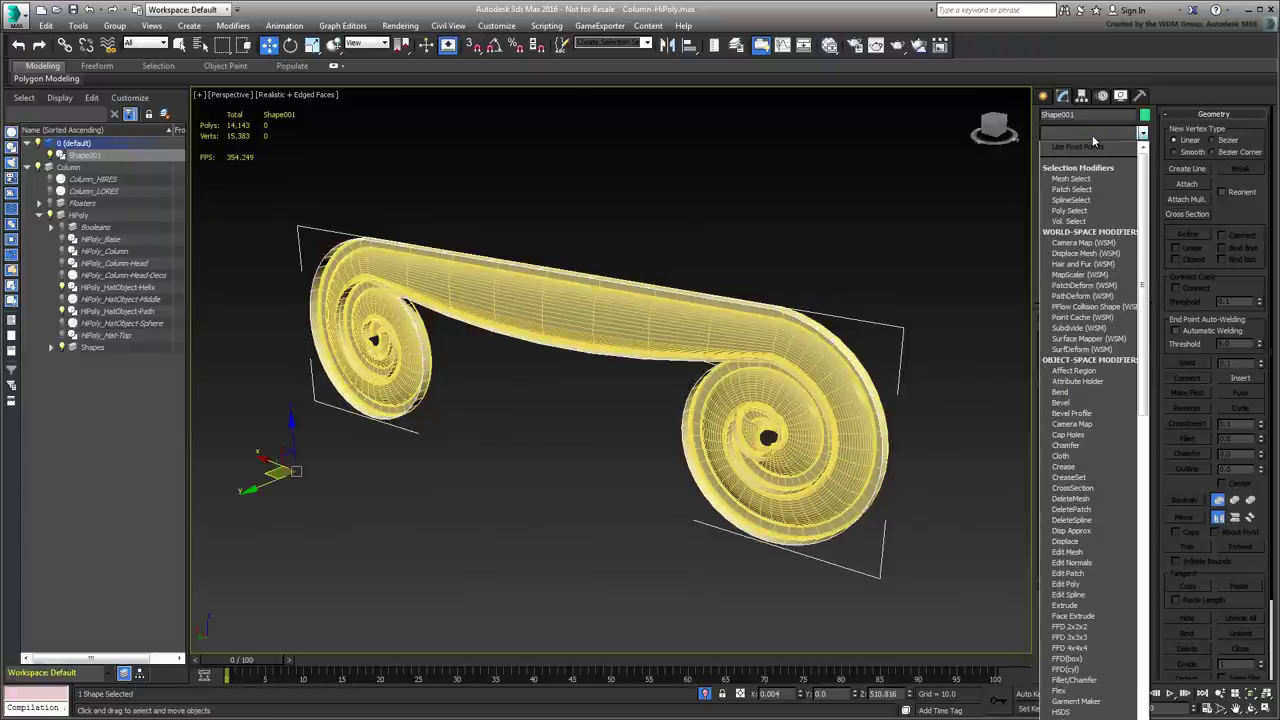
pyautogui.click(1068, 584)
pyautogui.keyDown('alt'); pyautogui.moveTo(908, 507); pyautogui.dragTo(896, 515, button='middle'); pyautogui.keyUp('alt')
pyautogui.moveTo(779, 497); pyautogui.dragTo(802, 456, button='middle')
# Select the outline shape's open border and extrude it along Y into a long band reaching toward the capital's middle
pyautogui.click(1090, 421)
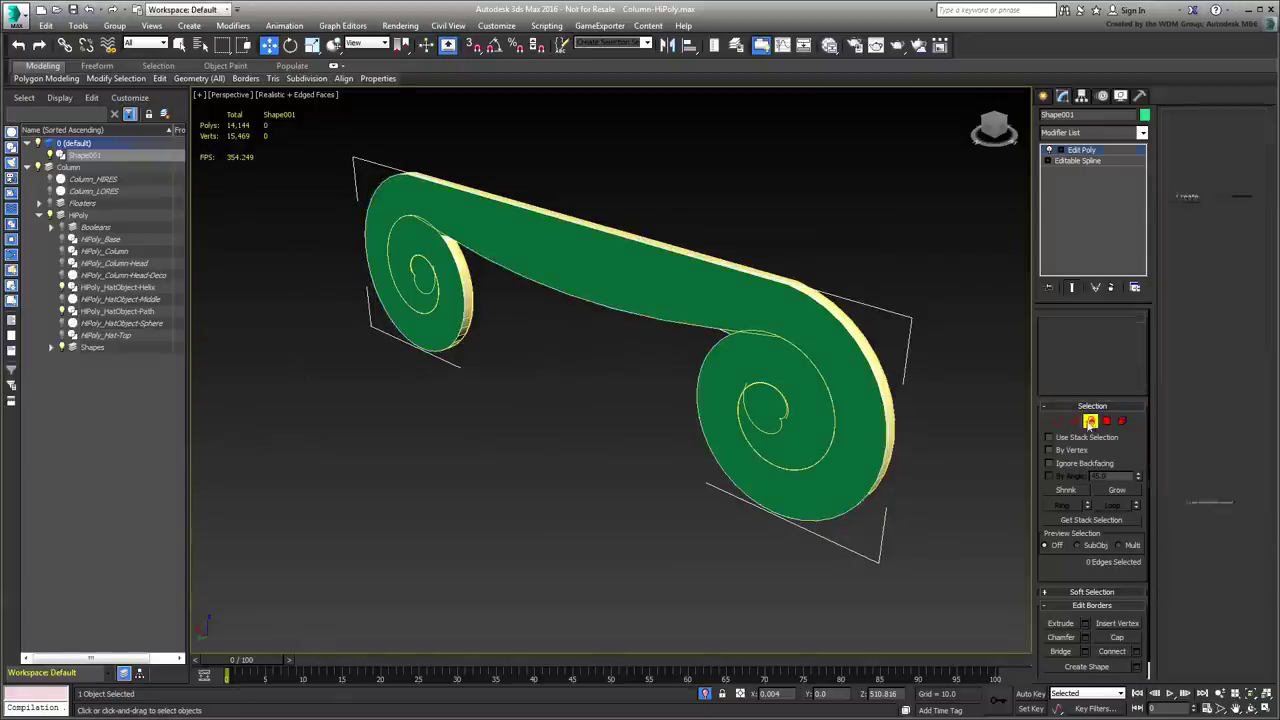
pyautogui.click(865, 360)
pyautogui.keyDown('alt'); pyautogui.moveTo(865, 360); pyautogui.dragTo(547, 390, button='middle'); pyautogui.keyUp('alt')
pyautogui.keyDown('shift'); pyautogui.moveTo(530, 336); pyautogui.dragTo(288, 409); pyautogui.keyUp('shift')
pyautogui.scroll(-4, 358, 392)
pyautogui.moveTo(760, 402); pyautogui.dragTo(839, 437, button='middle')
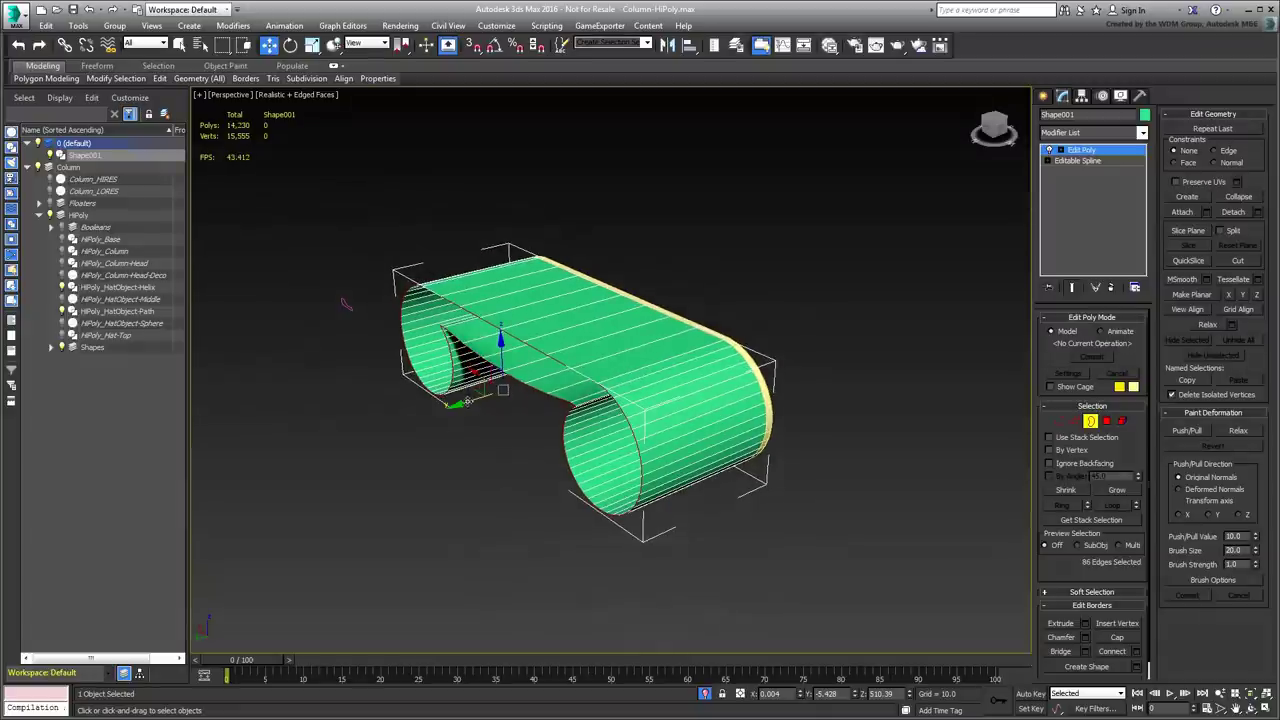
pyautogui.moveTo(467, 401); pyautogui.dragTo(453, 407)
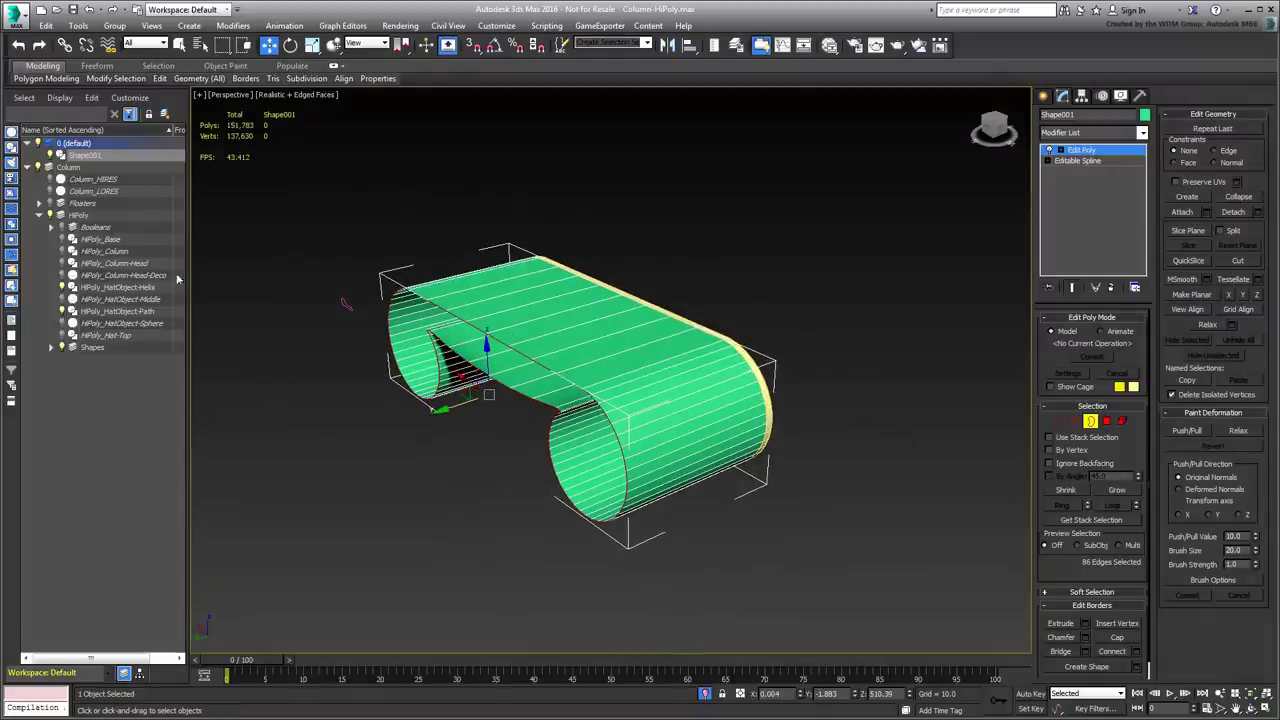
# Show HiPoly_HatObject-Middle as a reference, then set the extruded border's Y to 0 and scale it down slightly to match the middle profile
pyautogui.click(61, 300)
pyautogui.rightClick(855, 694)
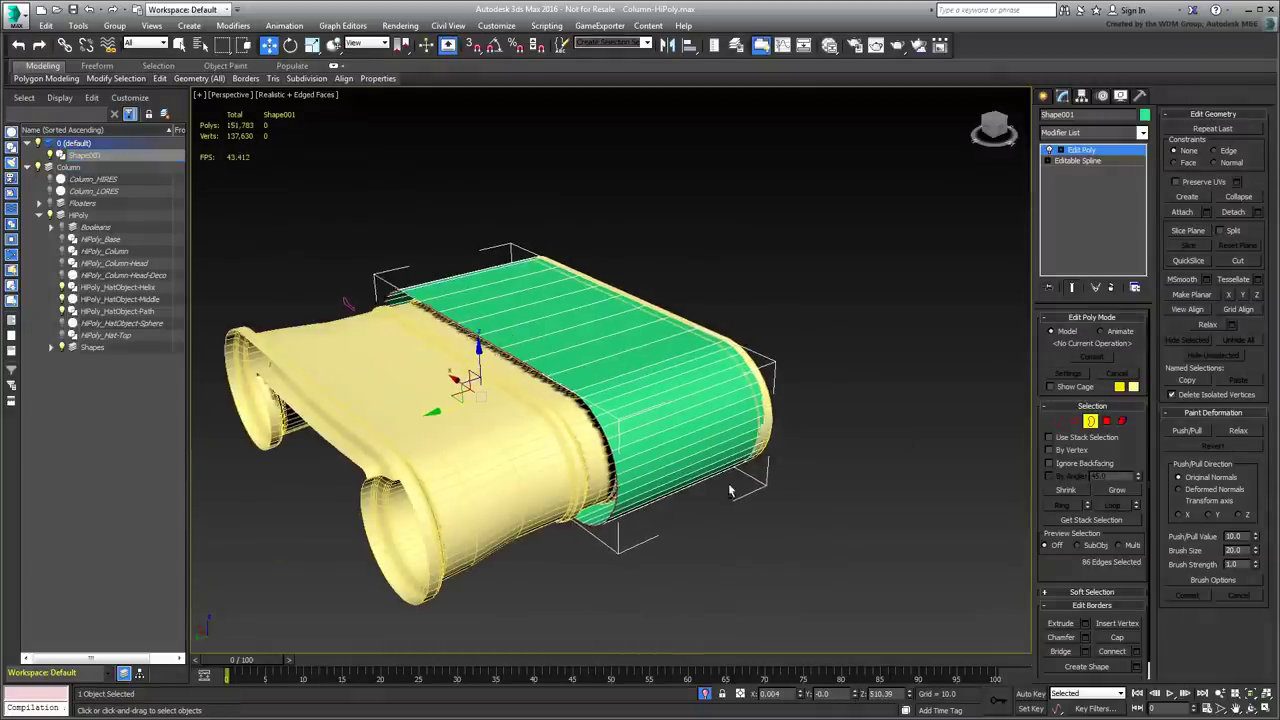
pyautogui.keyDown('alt'); pyautogui.moveTo(731, 488); pyautogui.dragTo(717, 486, button='middle'); pyautogui.keyUp('alt')
pyautogui.rightClick(508, 439)
pyautogui.click(526, 477)
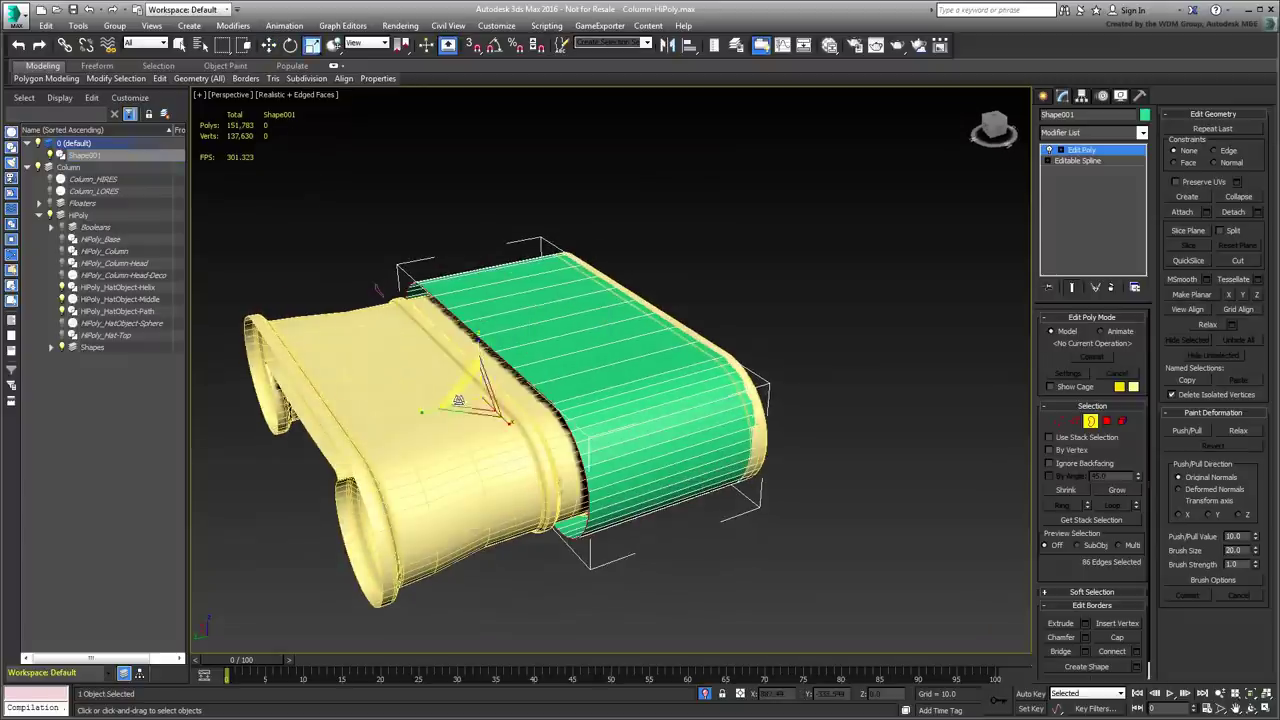
pyautogui.moveTo(474, 390); pyautogui.dragTo(474, 405)
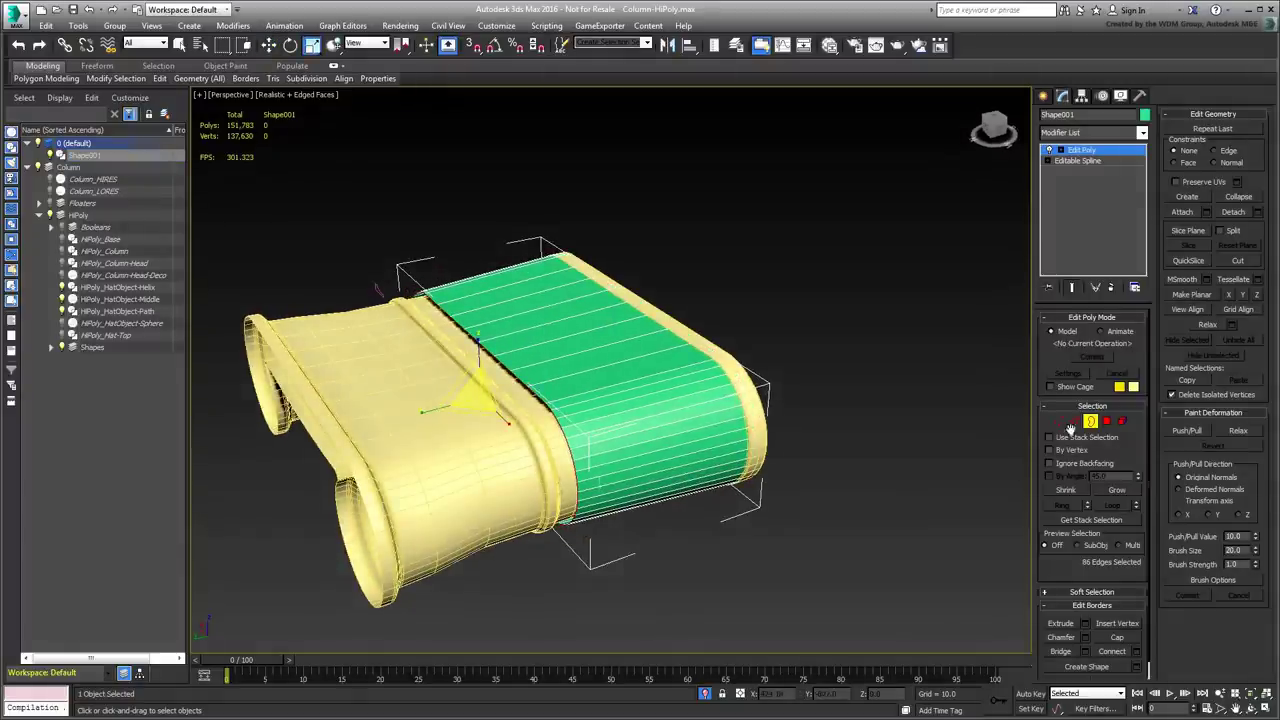
# Ring-select the band's crosswise edges, connect them with one edge loop, and move that loop along Y near the scroll end
pyautogui.click(1073, 422)
pyautogui.click(1060, 506)
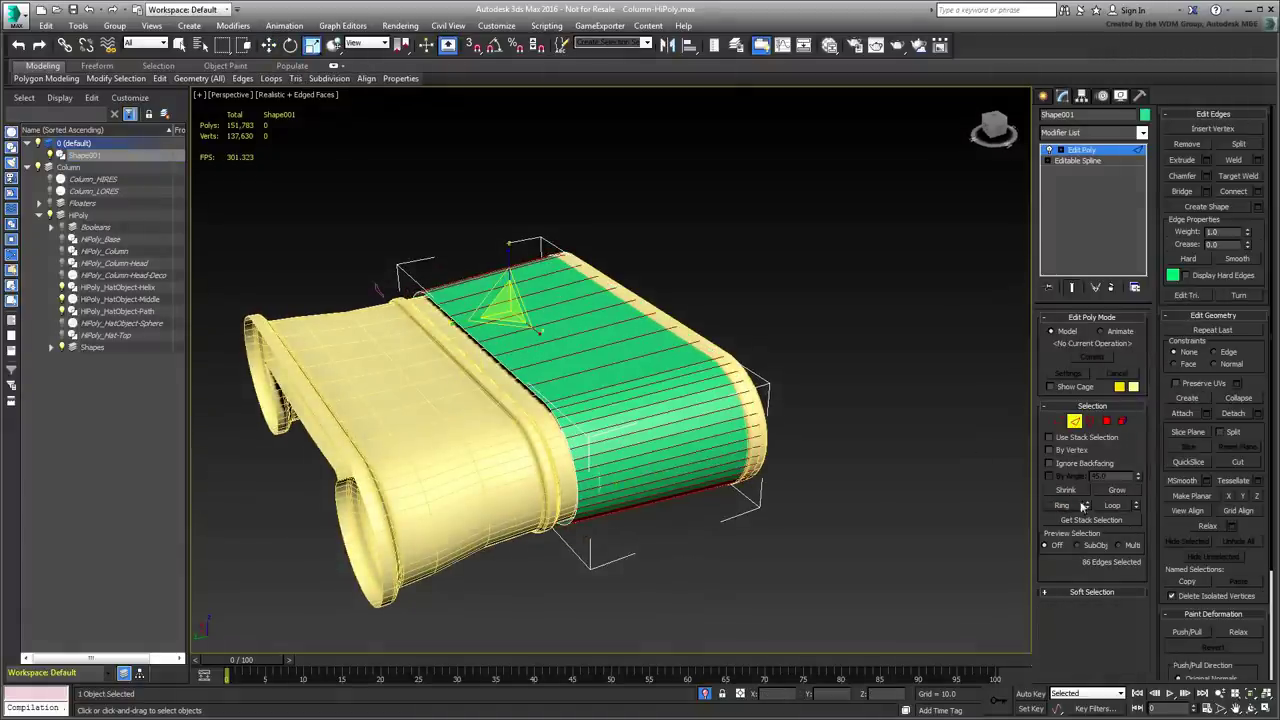
pyautogui.click(1232, 191)
pyautogui.rightClick(528, 398)
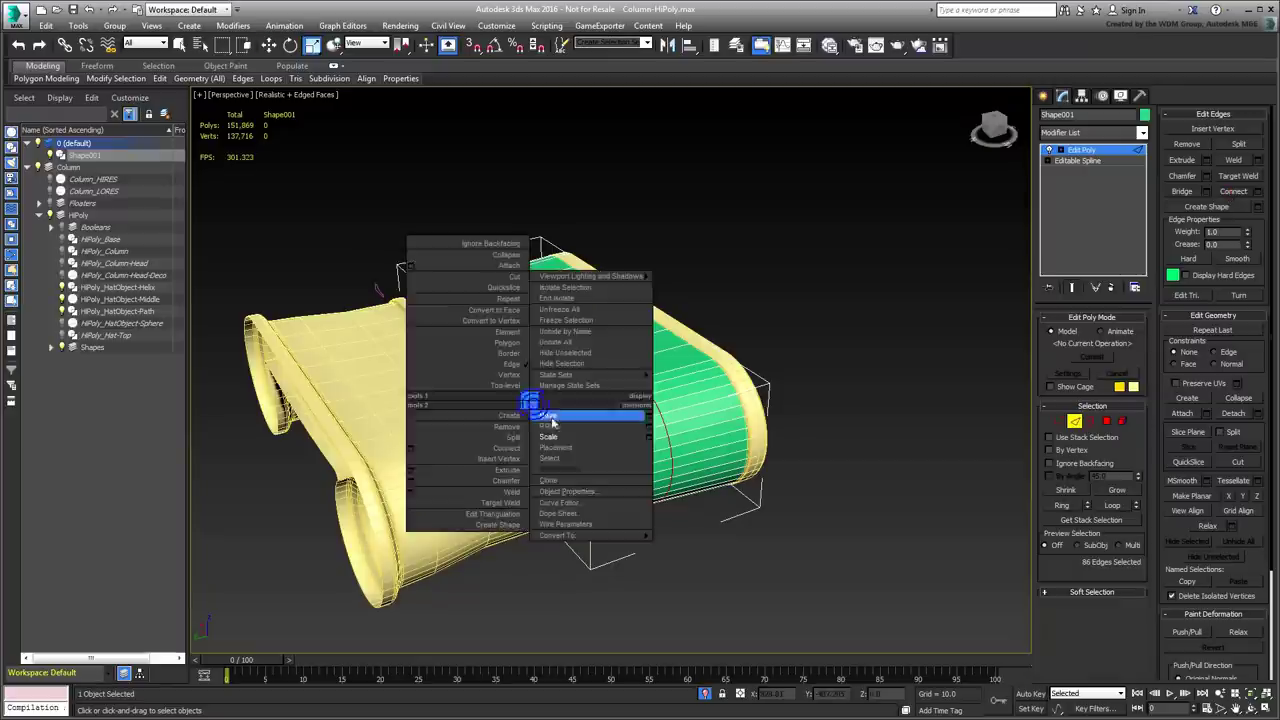
pyautogui.click(560, 410)
pyautogui.moveTo(571, 378); pyautogui.dragTo(584, 377)
# Connect the ring of edges across the wide section with 2 segments pinched to about -67, and move both loops toward the capital's middle
pyautogui.keyDown('alt'); pyautogui.moveTo(645, 495); pyautogui.dragTo(612, 507, button='middle'); pyautogui.keyUp('alt')
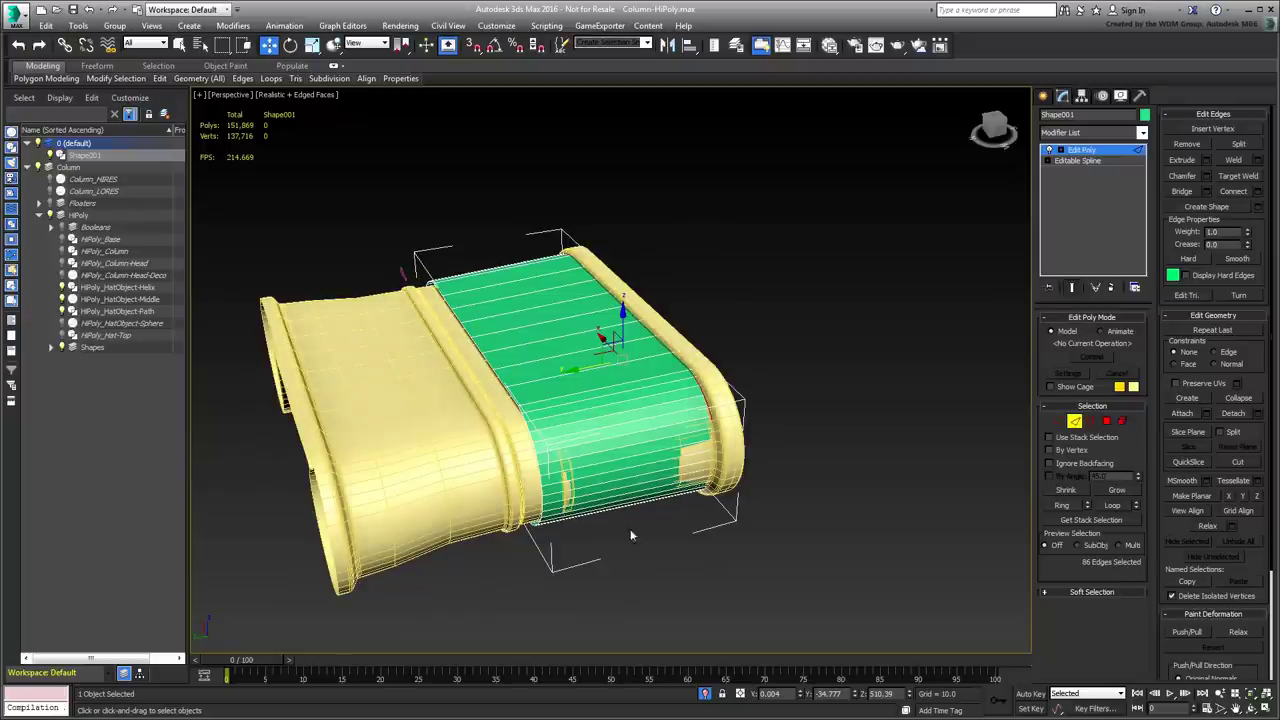
pyautogui.doubleClick(616, 511)
pyautogui.click(1066, 506)
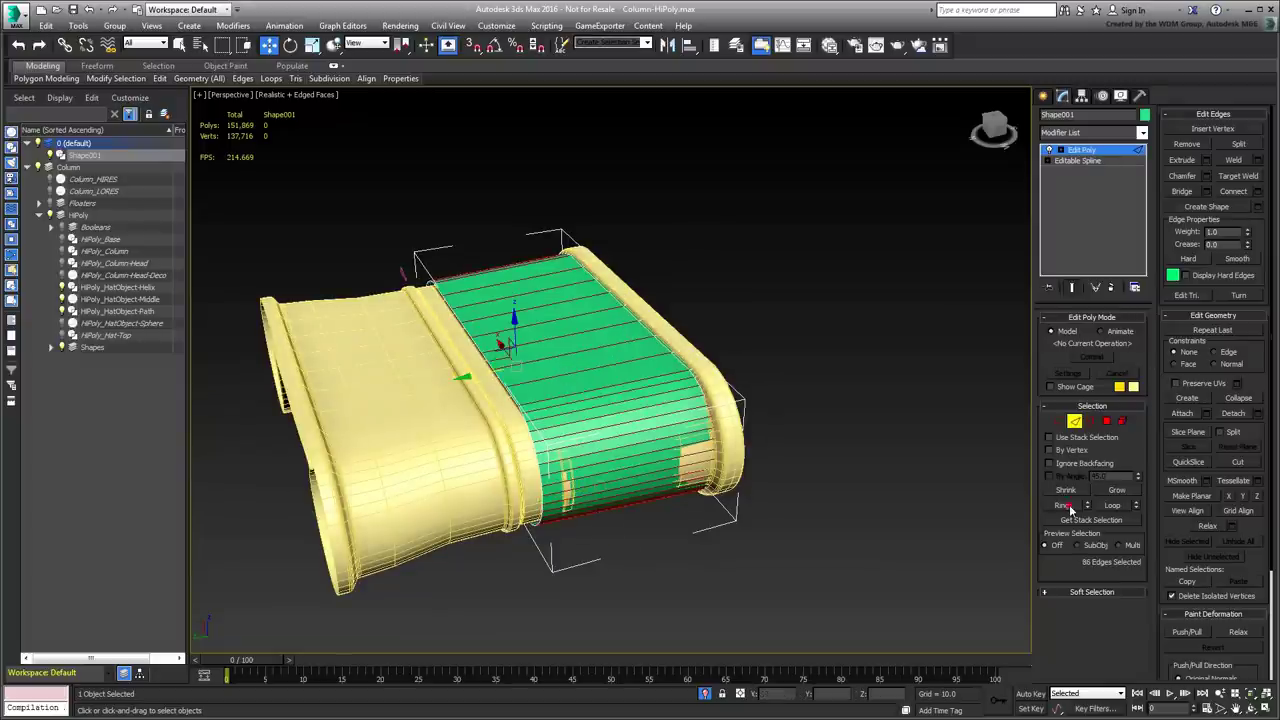
pyautogui.click(1258, 196)
pyautogui.moveTo(616, 380); pyautogui.dragTo(612, 352)
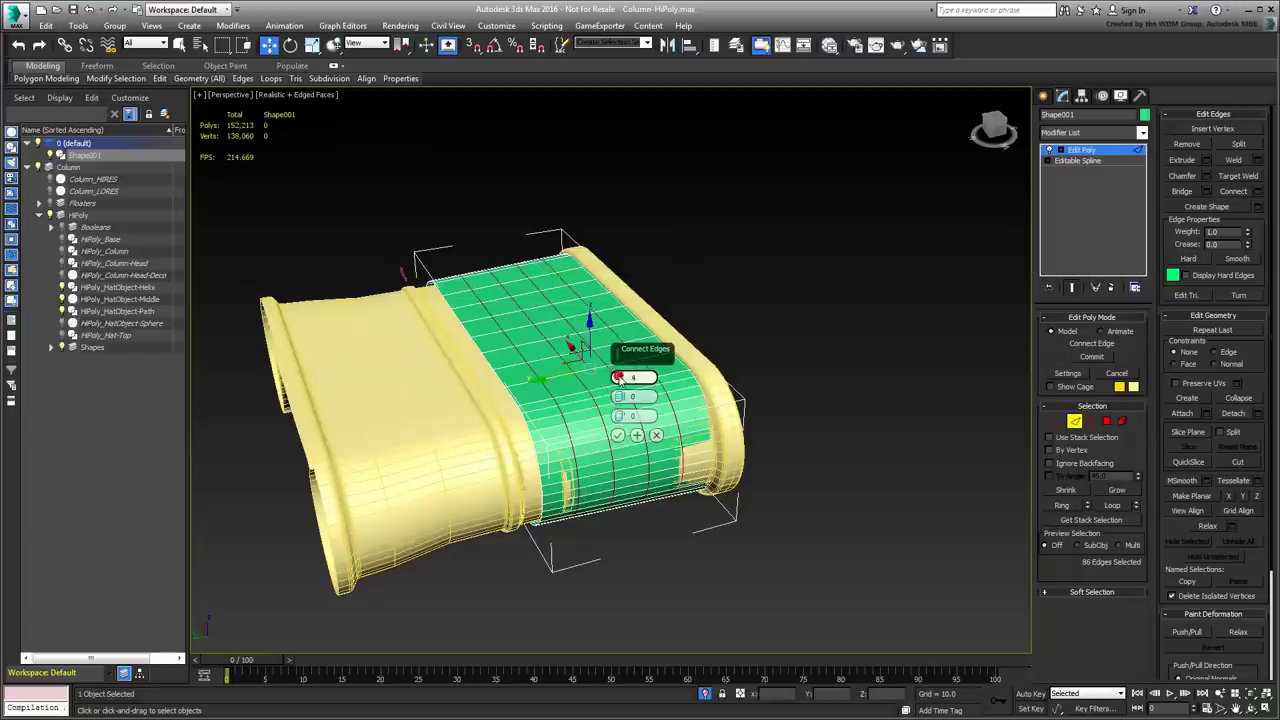
pyautogui.moveTo(620, 397); pyautogui.dragTo(646, 609)
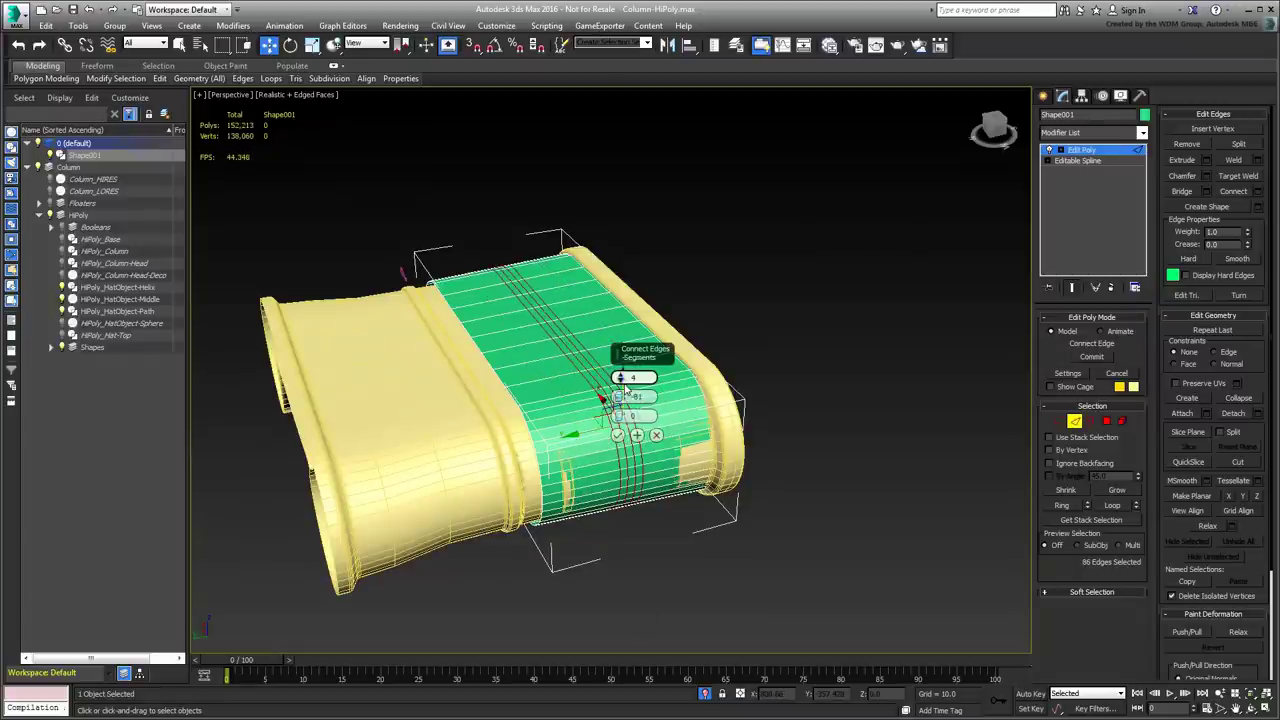
pyautogui.moveTo(620, 384); pyautogui.dragTo(620, 355)
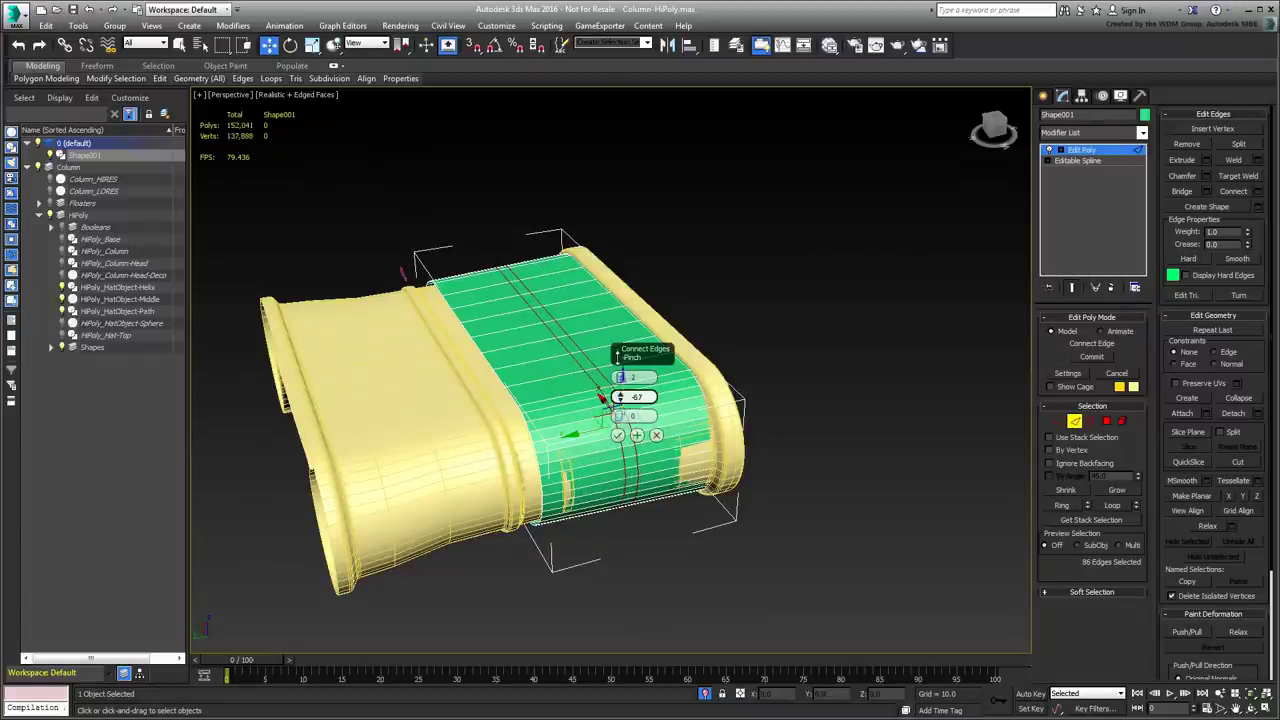
pyautogui.click(617, 434)
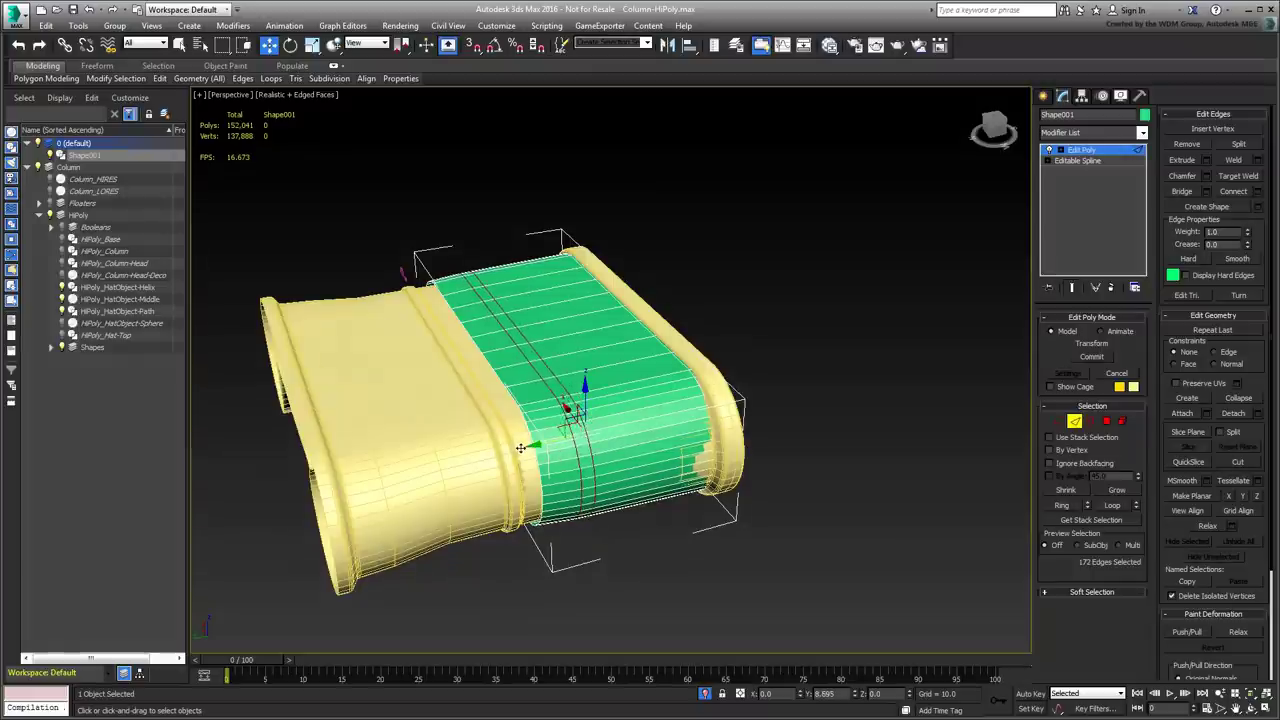
pyautogui.moveTo(515, 448); pyautogui.dragTo(509, 451)
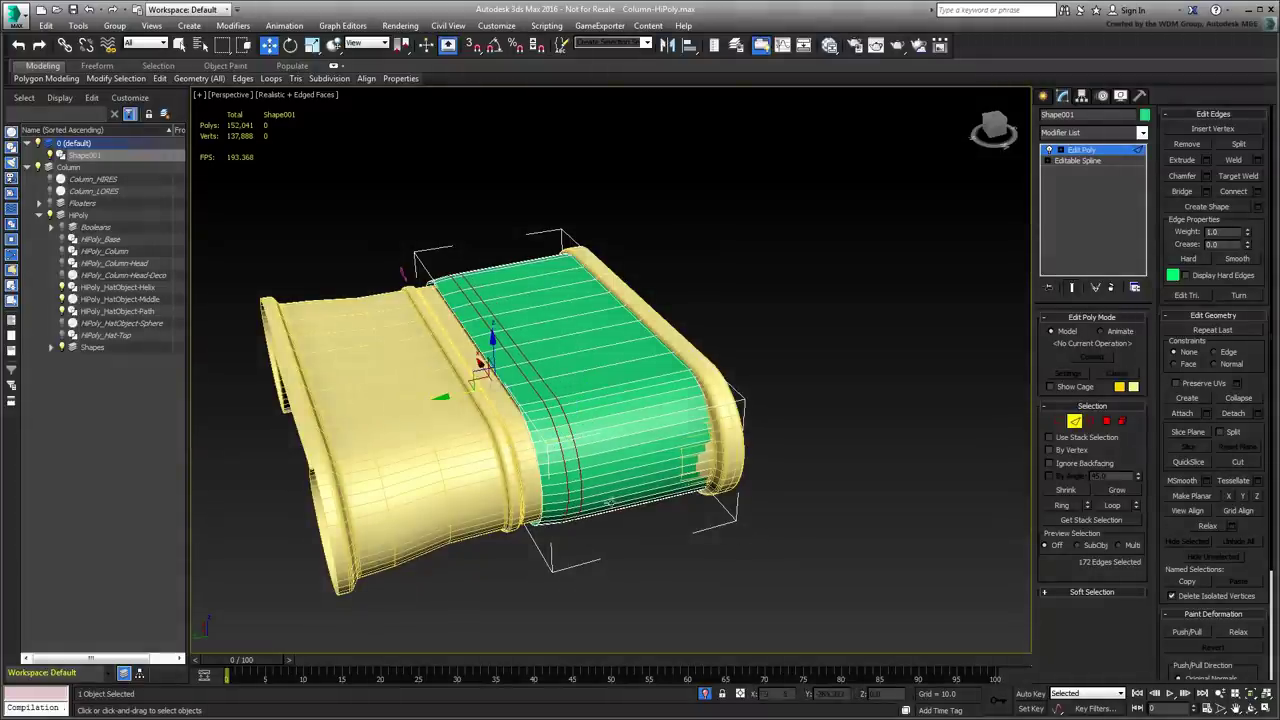
# Select the ring of polygons between the two close loops and bevel it into a raised band, height about 0.527, outline -0.658
pyautogui.scroll(2, 552, 426)
pyautogui.click(1107, 424)
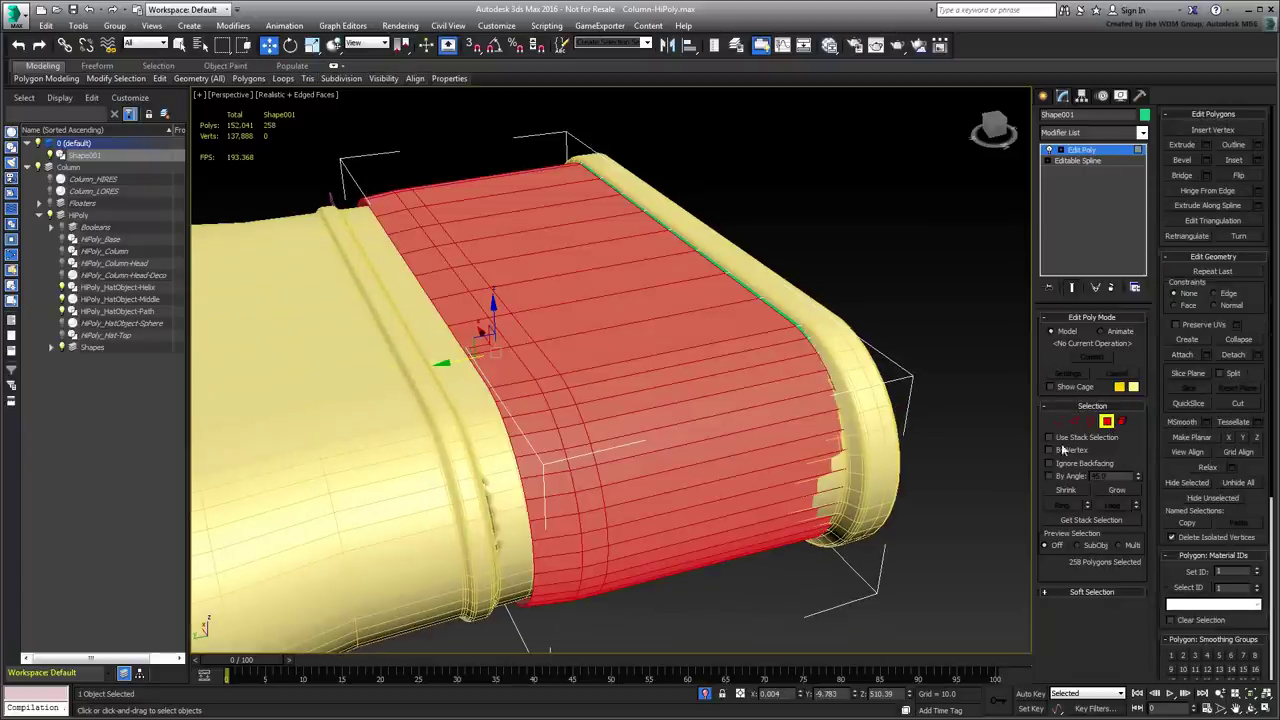
pyautogui.keyDown('ctrl'); pyautogui.click(1074, 421); pyautogui.keyUp('ctrl')
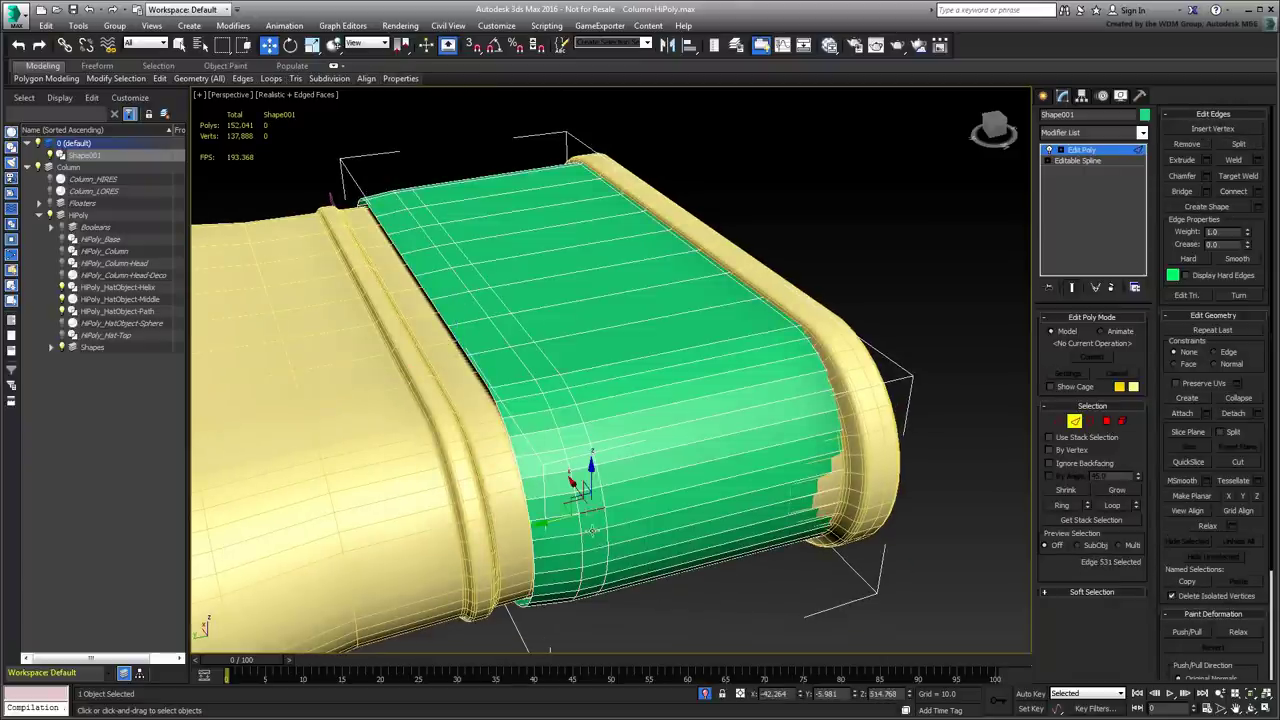
pyautogui.click(1068, 505)
pyautogui.keyDown('ctrl'); pyautogui.click(1107, 421); pyautogui.keyUp('ctrl')
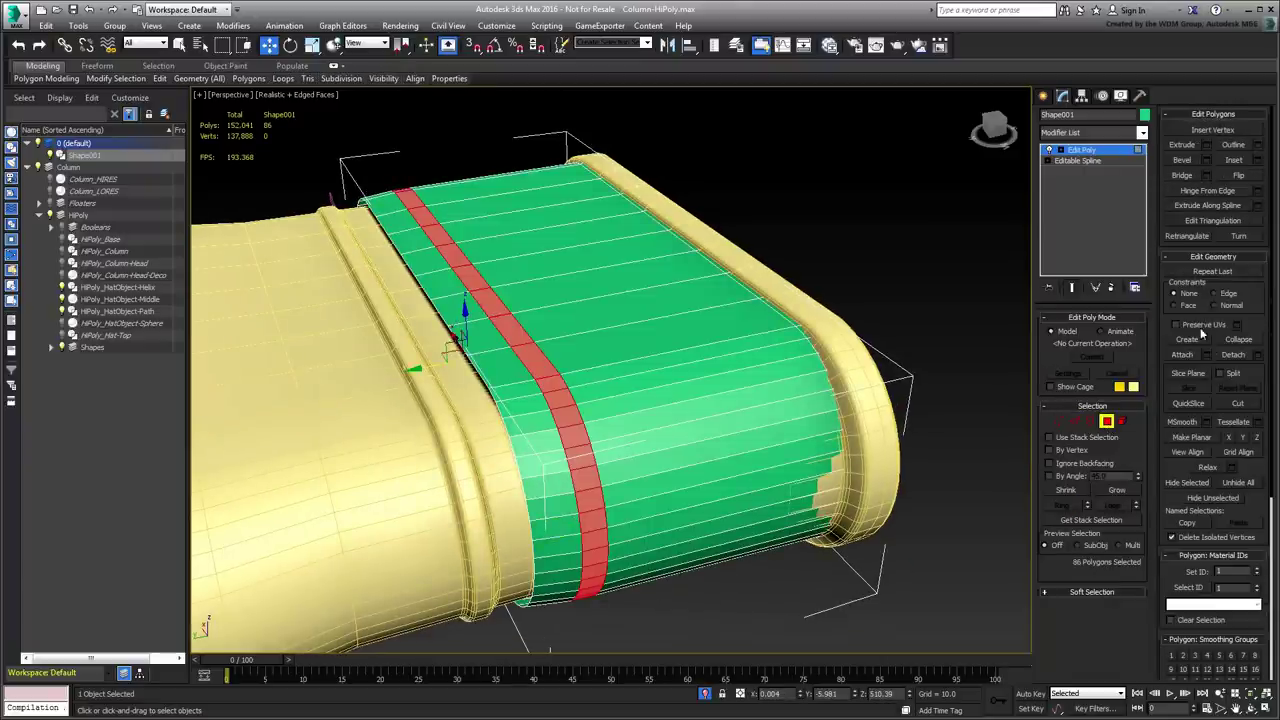
pyautogui.click(1208, 160)
pyautogui.moveTo(622, 399); pyautogui.dragTo(620, 418)
pyautogui.click(632, 378)
pyautogui.click(654, 402)
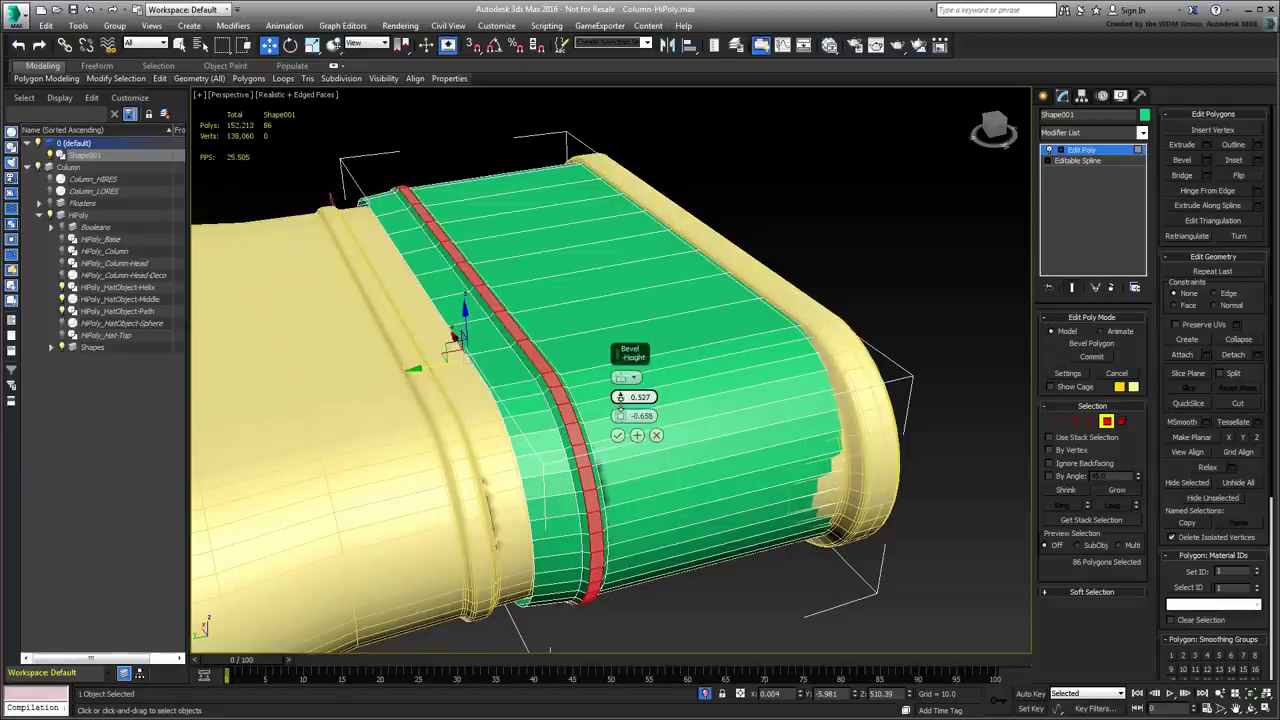
pyautogui.click(617, 435)
# Select the four edge loops along the raised band's top and base and chamfer them by about 0.222
pyautogui.press('2')
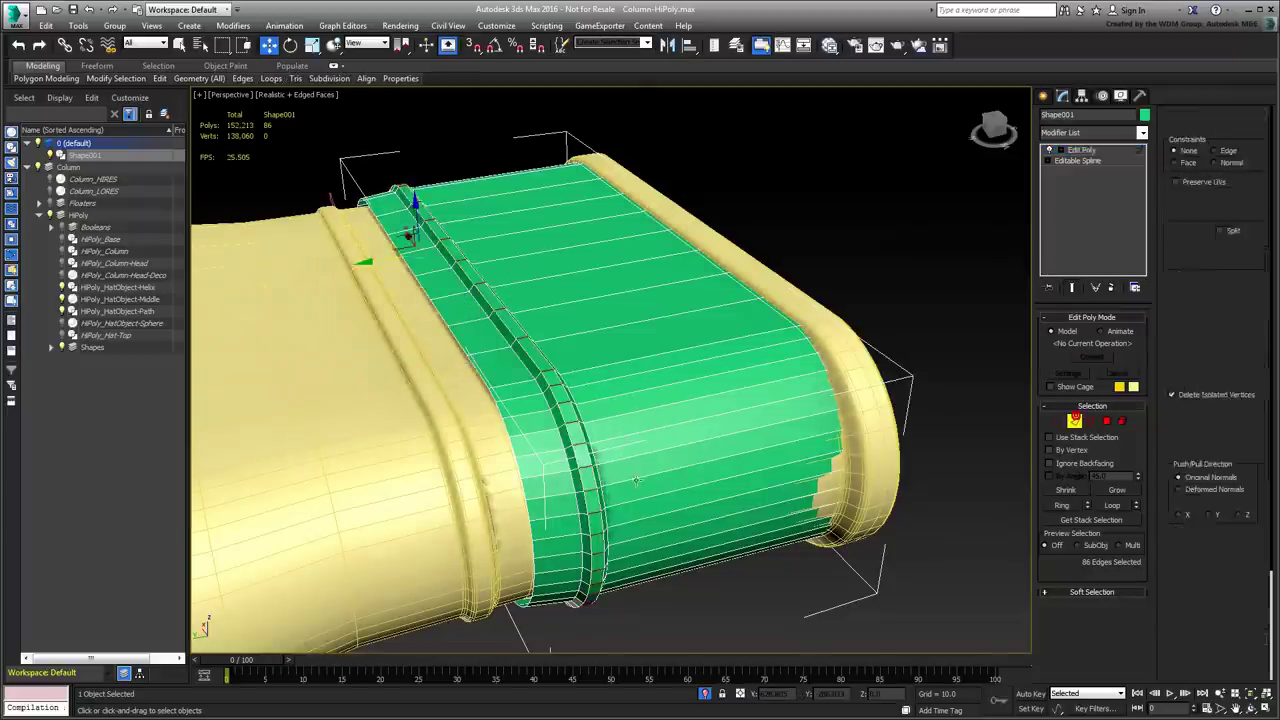
pyautogui.click(598, 474)
pyautogui.scroll(4, 597, 470)
pyautogui.click(571, 436)
pyautogui.keyDown('ctrl'); pyautogui.click(562, 439); pyautogui.keyUp('ctrl')
pyautogui.keyDown('ctrl'); pyautogui.click(608, 444); pyautogui.keyUp('ctrl')
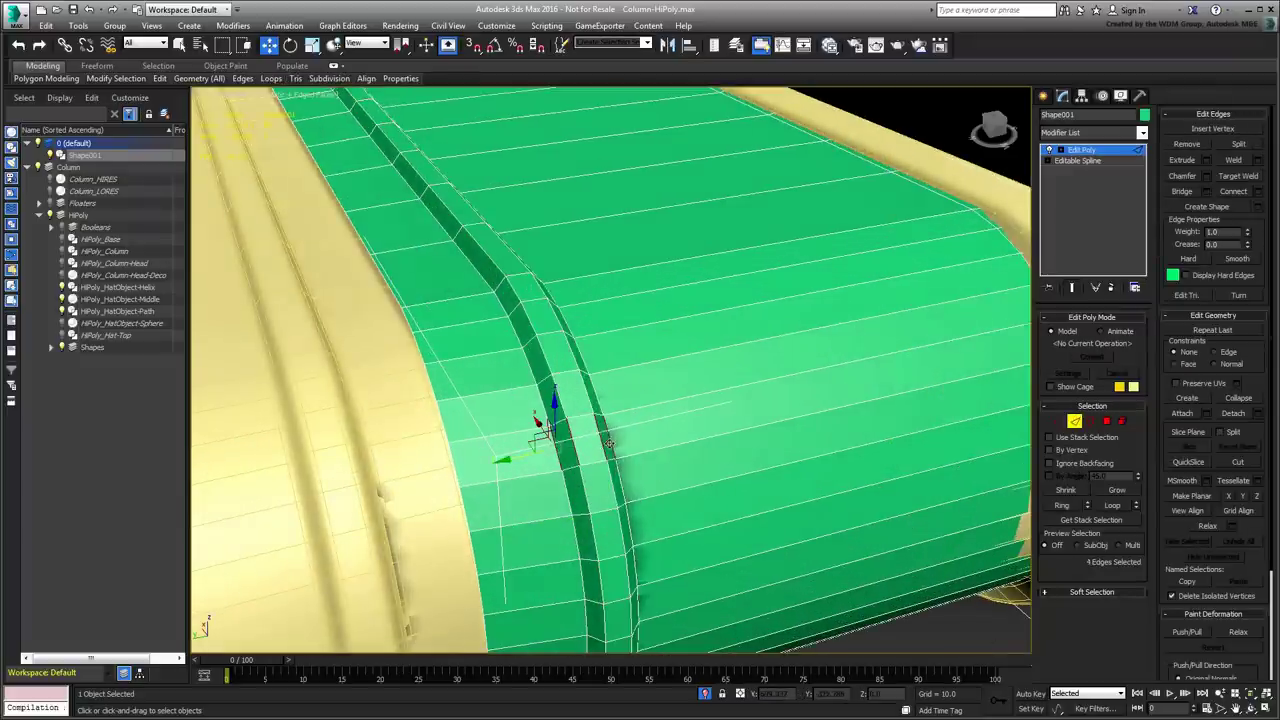
pyautogui.click(1112, 506)
pyautogui.click(1205, 175)
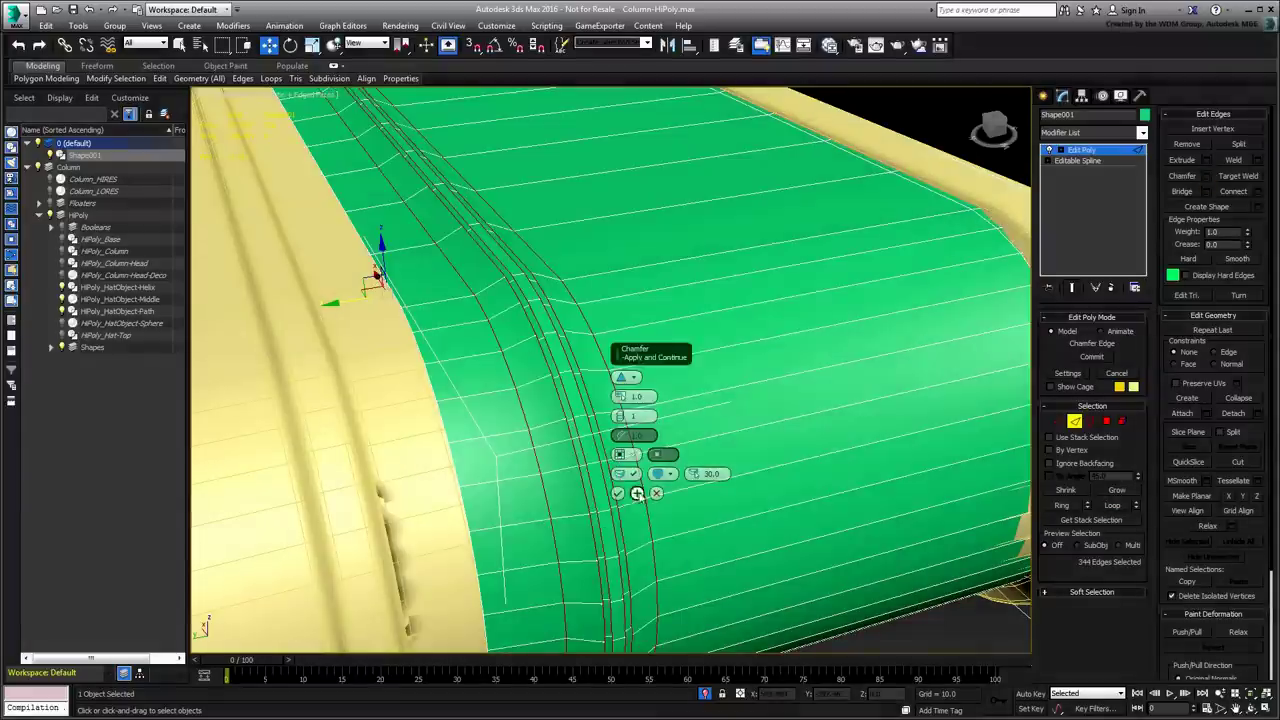
pyautogui.moveTo(620, 396); pyautogui.dragTo(619, 394)
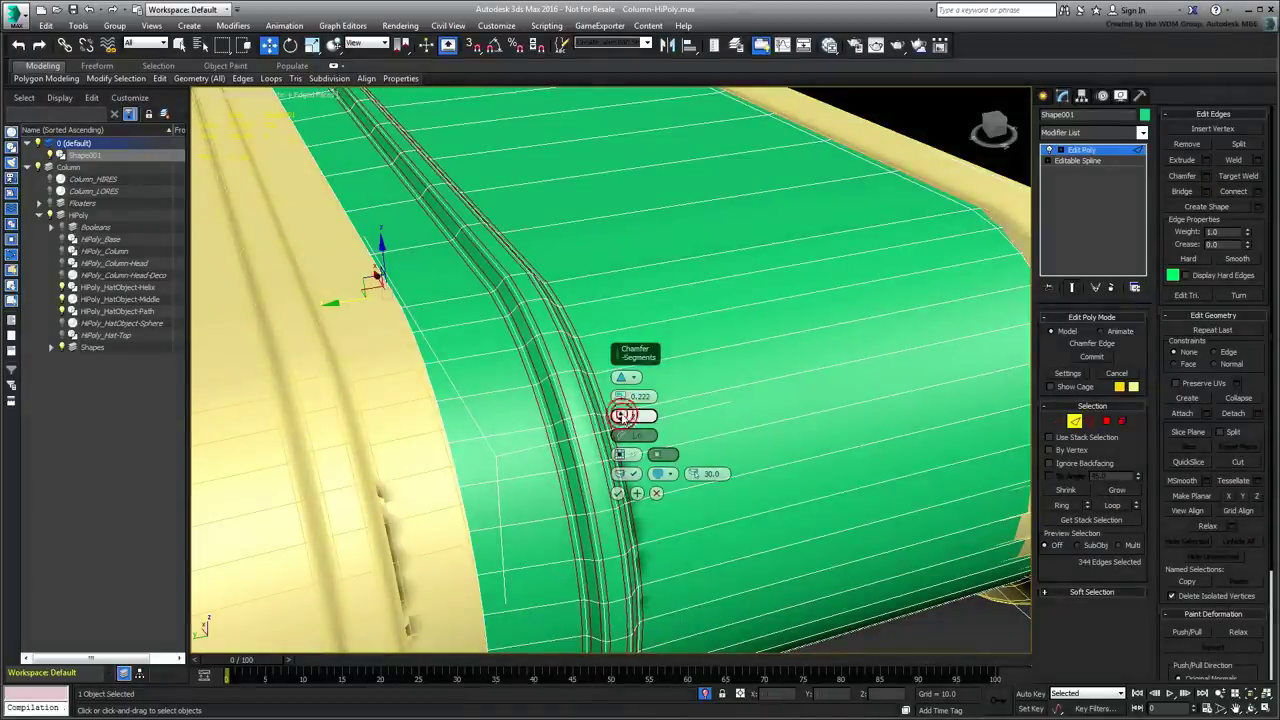
pyautogui.click(618, 493)
# Leave edge editing, deselect the shape, and compare the whole piece with and without edged faces
pyautogui.scroll(-5, 618, 493)
pyautogui.scroll(-2, 645, 512)
pyautogui.click(654, 524)
pyautogui.click(1075, 422)
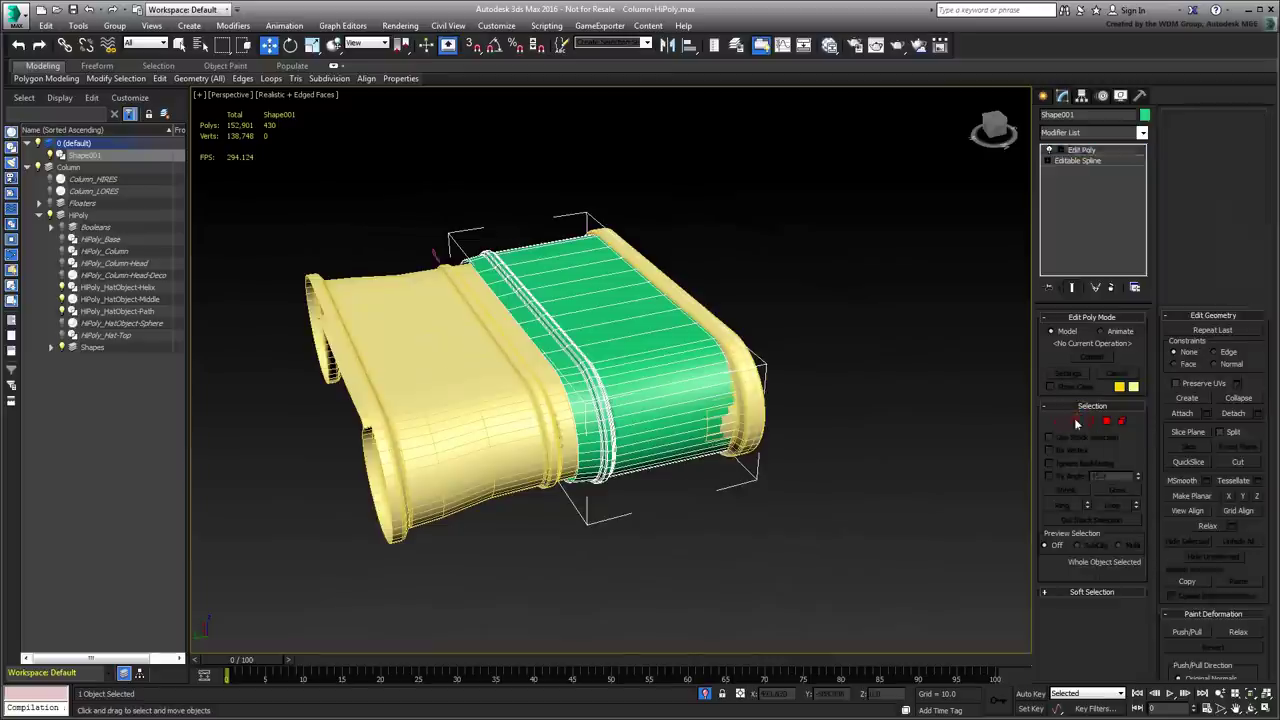
pyautogui.click(653, 519)
pyautogui.press('F4')
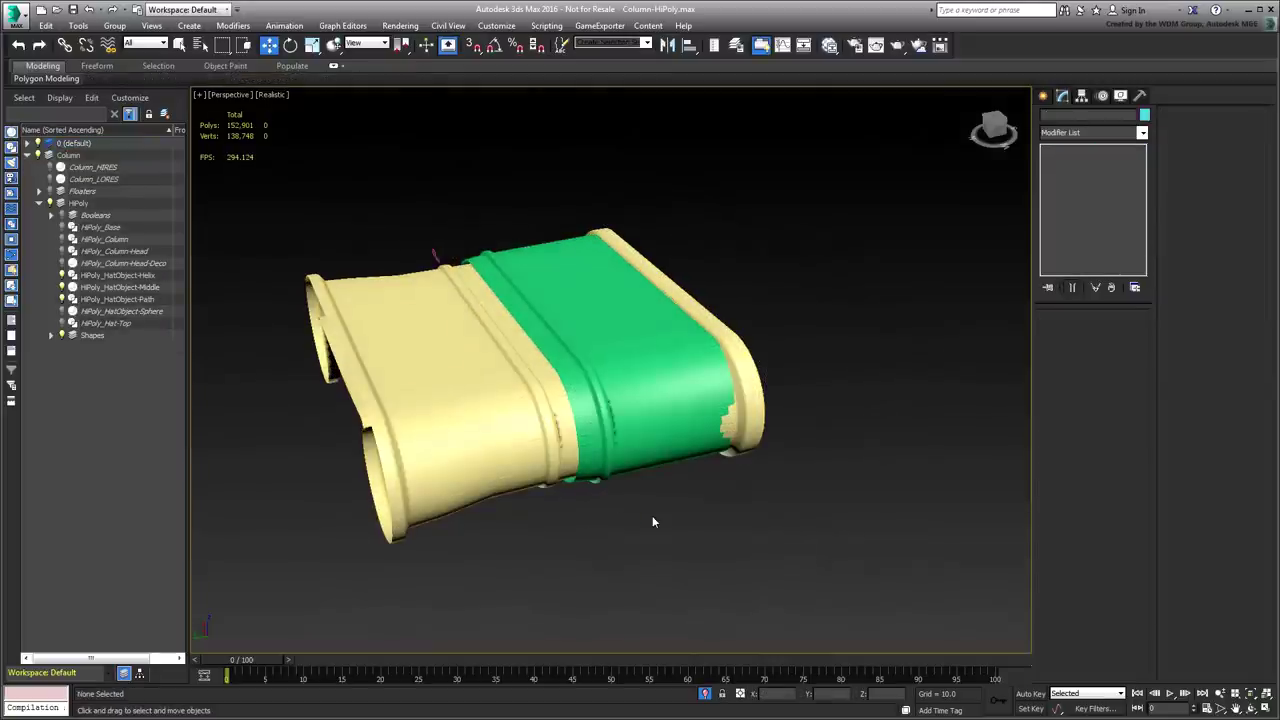
pyautogui.press('F4')
# Delete the extruded outline shape and view the original capital geometry from the scroll side
pyautogui.click(647, 437)
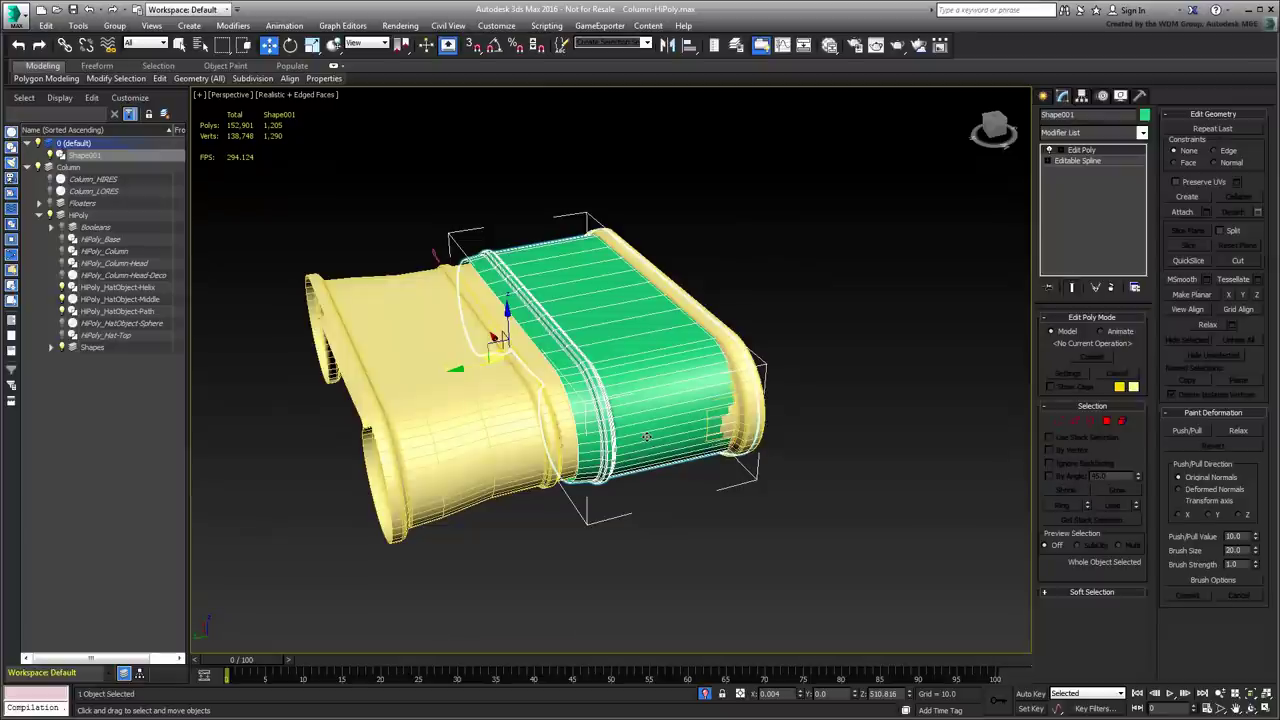
pyautogui.press('Delete')
pyautogui.scroll(3, 594, 438)
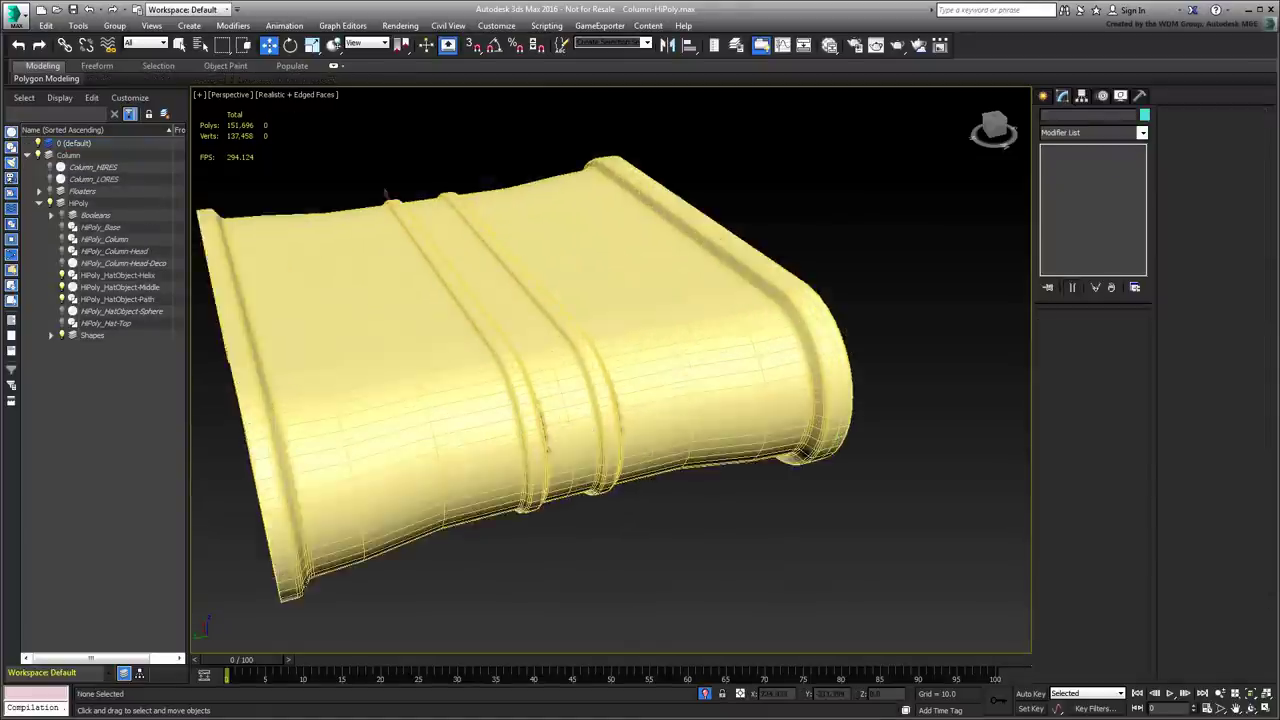
pyautogui.keyDown('alt'); pyautogui.moveTo(545, 430); pyautogui.dragTo(606, 468, button='middle'); pyautogui.keyUp('alt')
pyautogui.moveTo(606, 468); pyautogui.dragTo(840, 497, button='middle')
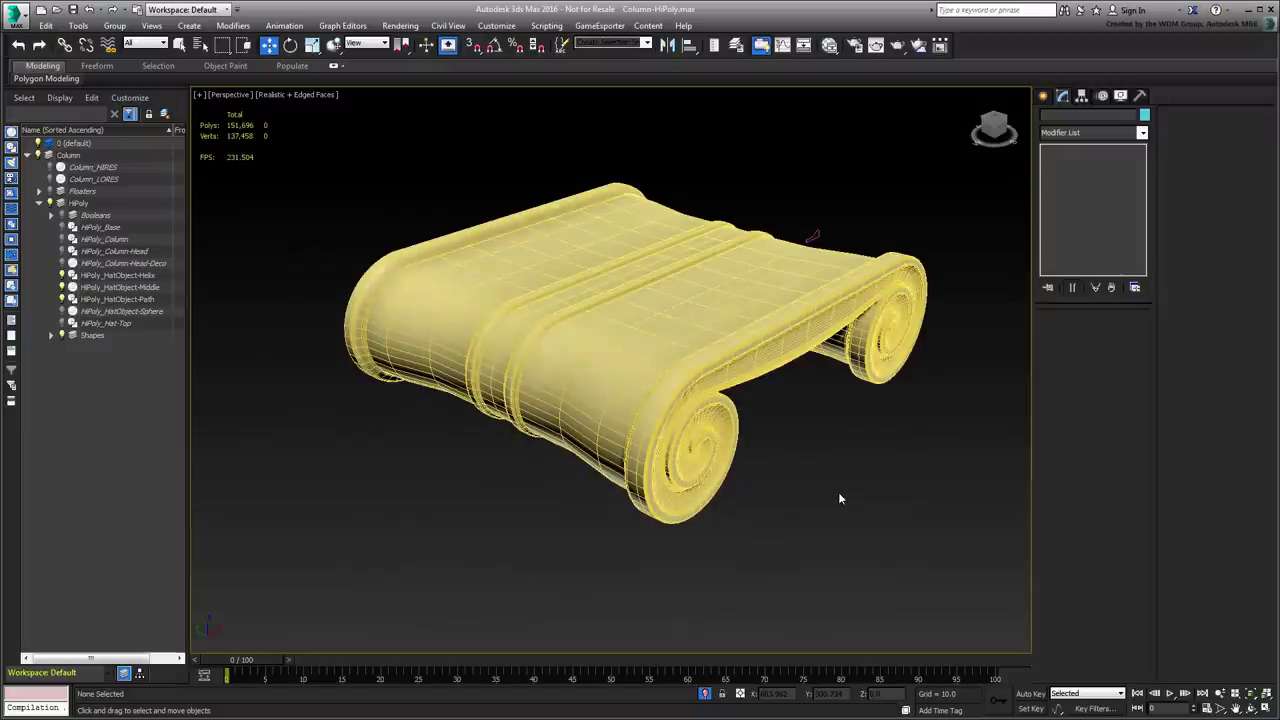
# Select HiPoly_HatObject-Helix, hide it, and clear the selection
pyautogui.click(710, 481)
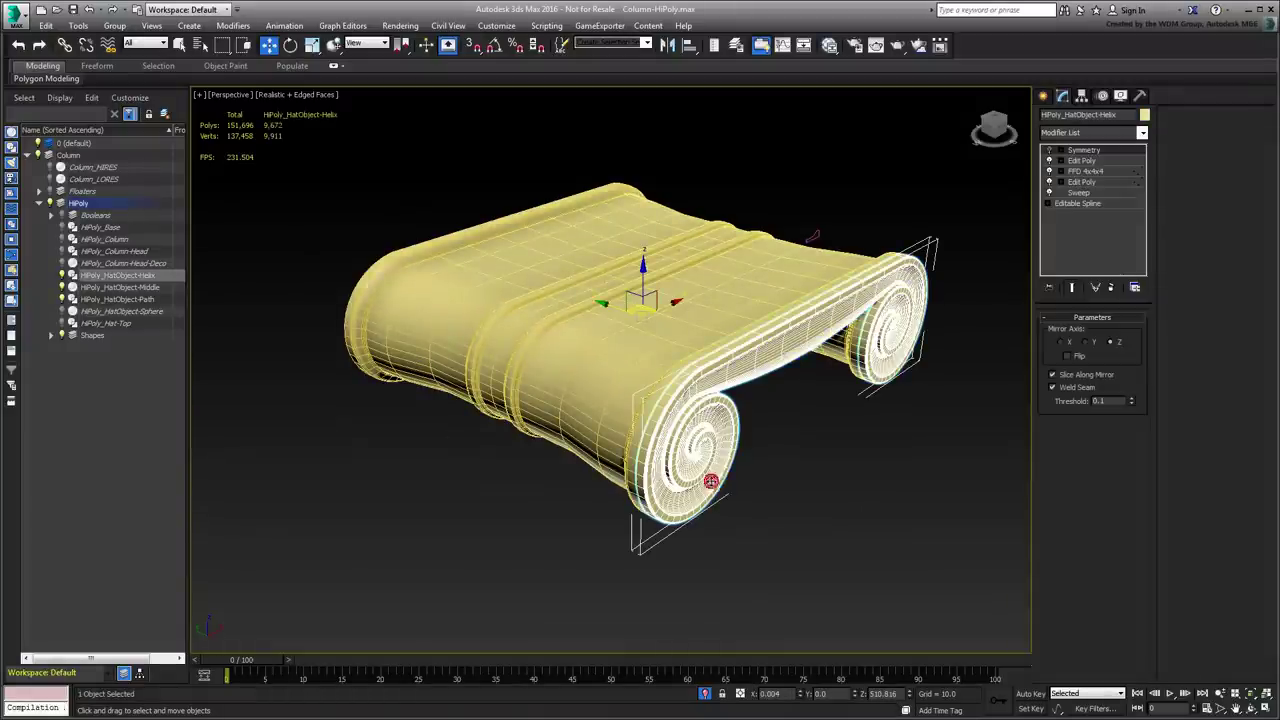
pyautogui.click(63, 275)
pyautogui.click(420, 468)
# Select HiPoly_HatObject-Middle and turn its Symmetry modifier off and back on to inspect the modelled half, then deselect it
pyautogui.click(577, 395)
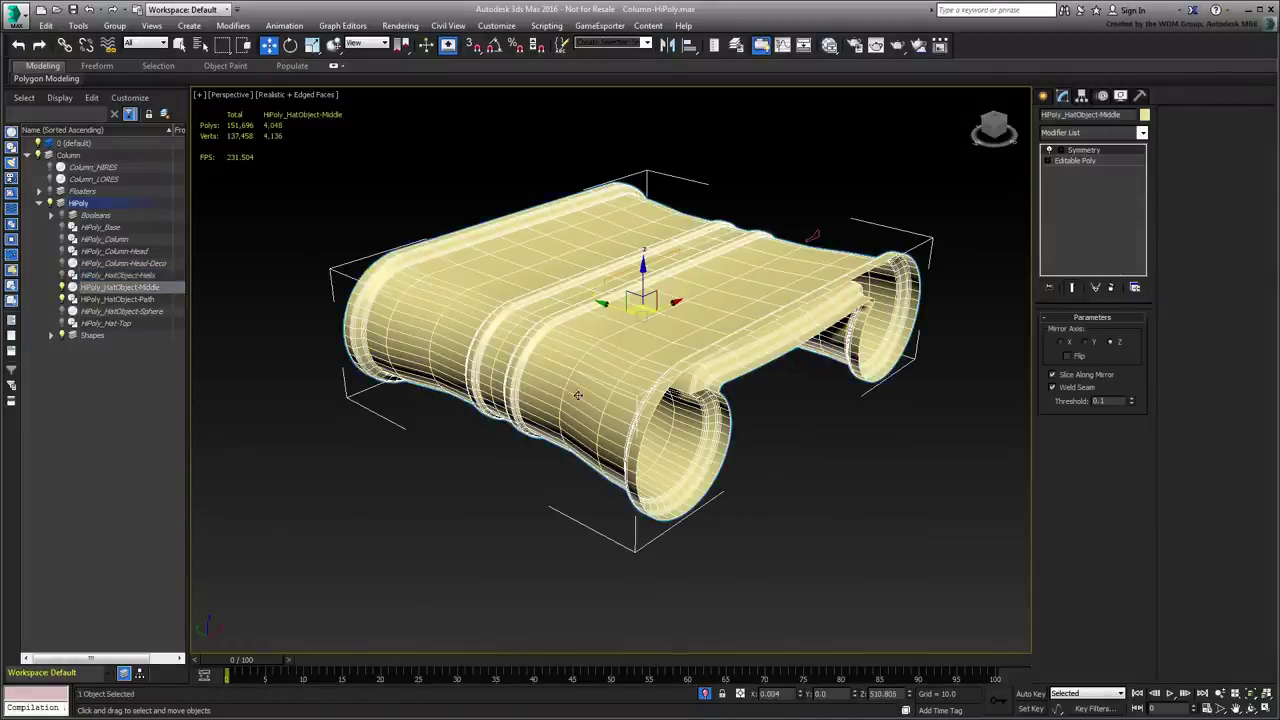
pyautogui.click(1049, 150)
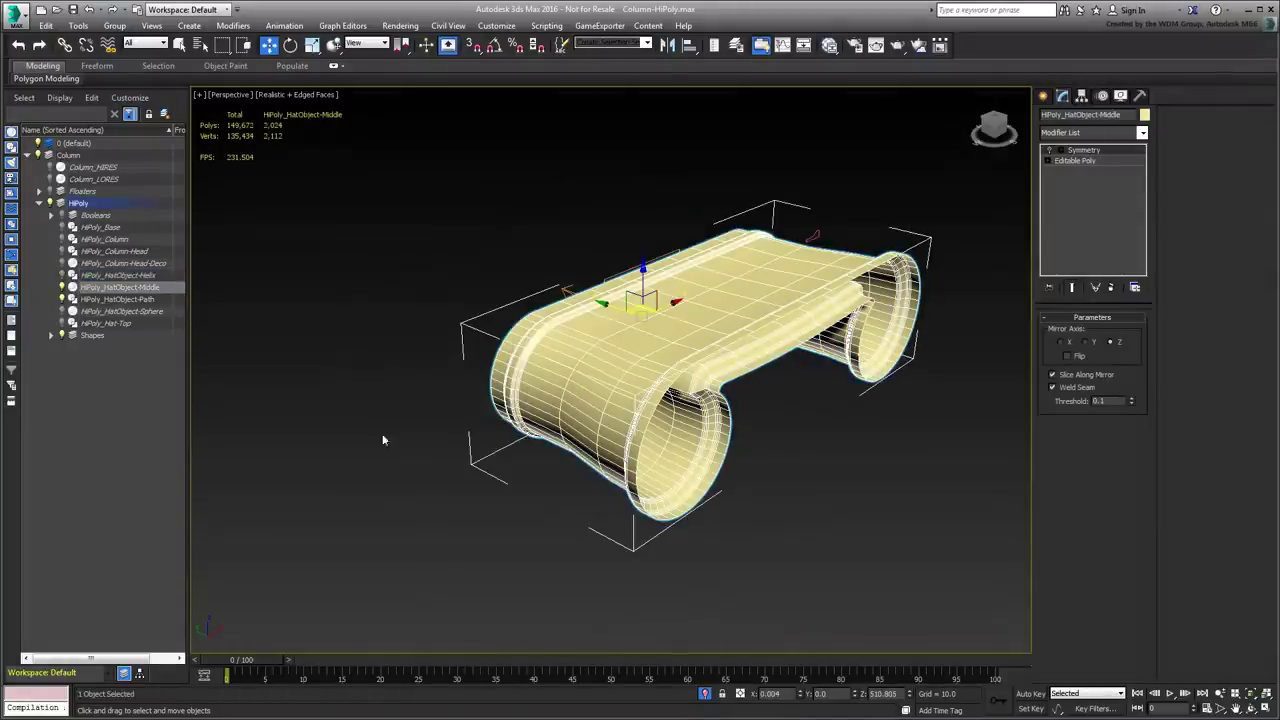
pyautogui.keyDown('alt'); pyautogui.moveTo(382, 440); pyautogui.dragTo(738, 462, button='middle'); pyautogui.keyUp('alt')
pyautogui.click(1049, 150)
pyautogui.moveTo(738, 462); pyautogui.dragTo(676, 497, button='middle')
pyautogui.click(770, 590)
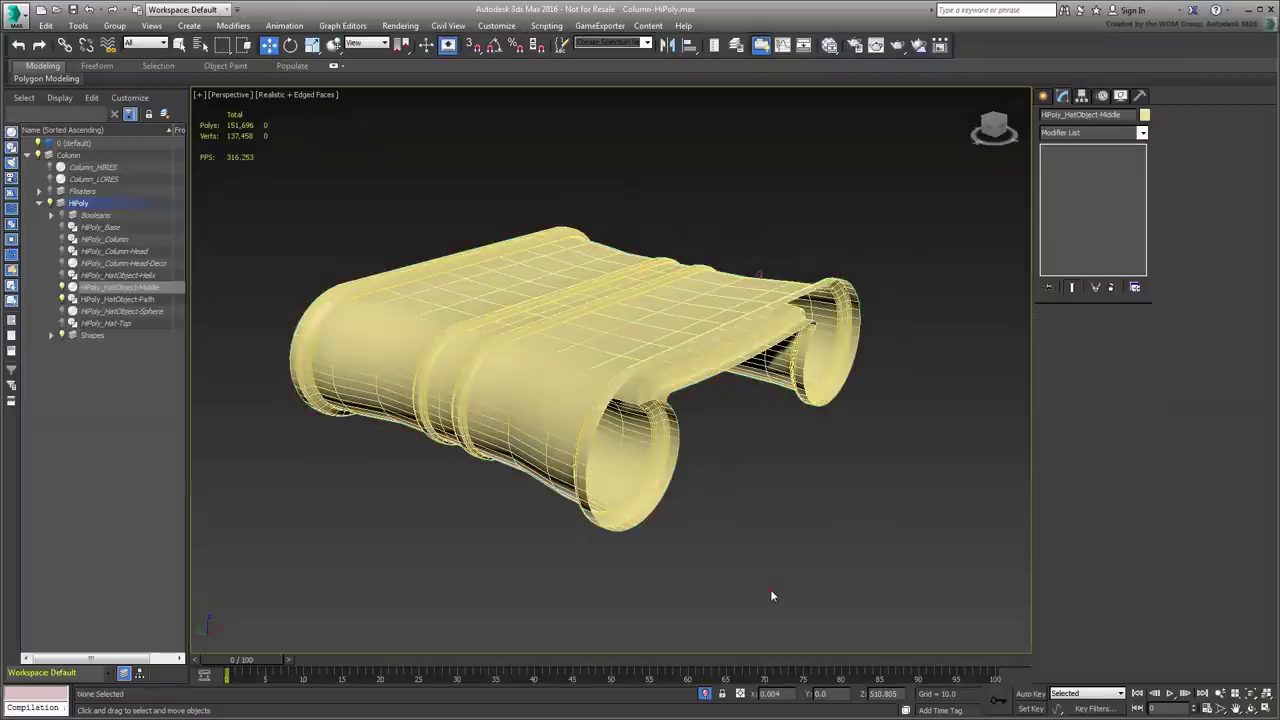
# Exit isolation to bring back all the column's parts, and frame the complete capital
pyautogui.click(704, 695)
pyautogui.keyDown('alt'); pyautogui.moveTo(765, 580); pyautogui.dragTo(865, 500, button='middle'); pyautogui.keyUp('alt')
pyautogui.moveTo(810, 390); pyautogui.dragTo(852, 486, button='middle')
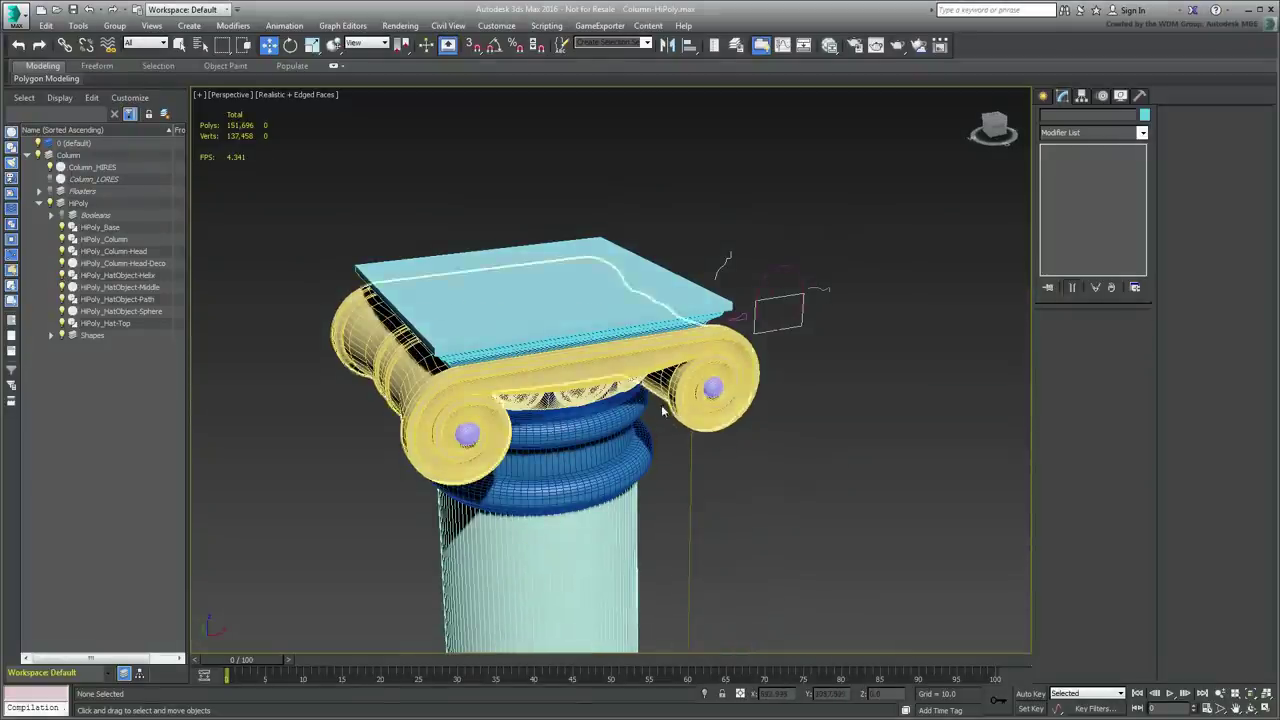
# Isolate HiPoly_Column-Head-Deco together with Deco_Spline_001, Deco_Spline_003 and Deco_Spline_004, and clear the selection
pyautogui.click(606, 388)
pyautogui.keyDown('alt'); pyautogui.moveTo(606, 388); pyautogui.dragTo(848, 278, button='middle'); pyautogui.keyUp('alt')
pyautogui.keyDown('ctrl'); pyautogui.moveTo(862, 247); pyautogui.dragTo(797, 368); pyautogui.keyUp('ctrl')
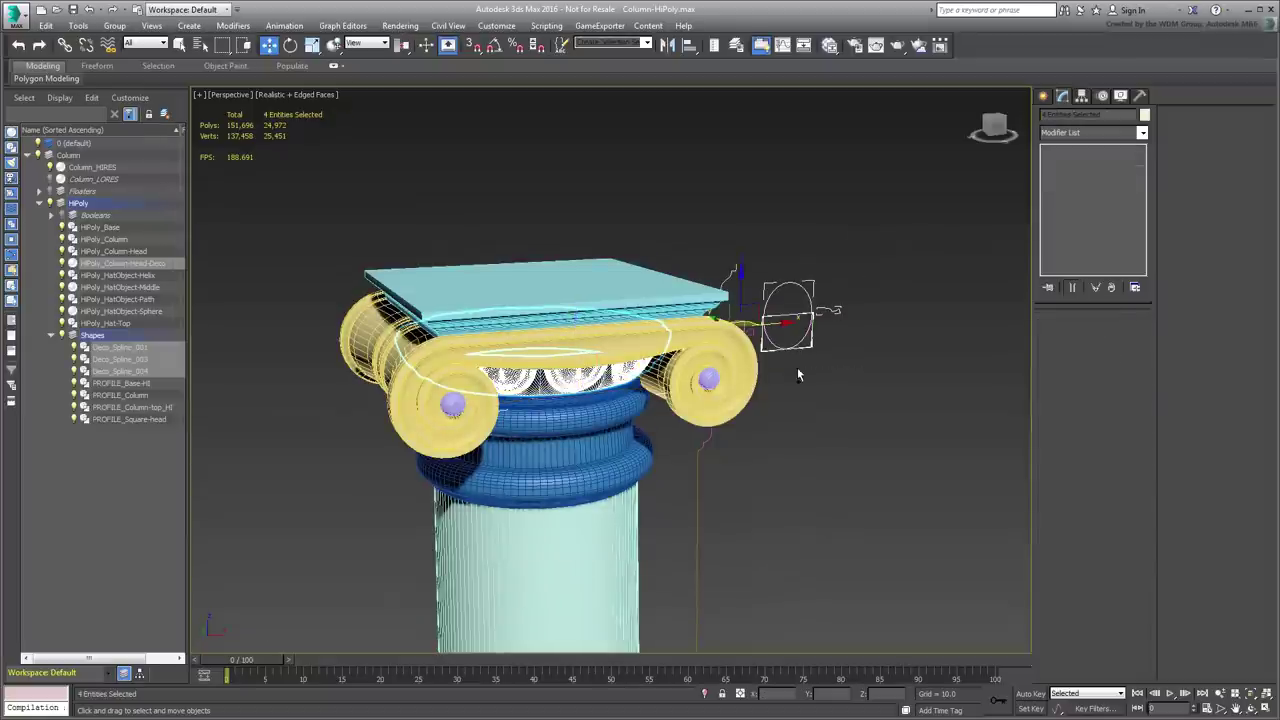
pyautogui.click(705, 693)
pyautogui.click(640, 496)
pyautogui.scroll(3, 640, 496)
pyautogui.scroll(1, 638, 490)
# Turn off the FFD 3x3x3, Bend and FFD 2x2x2 modifiers on HiPoly_Column-Head-Deco, deselect it, and hide the edged-faces display
pyautogui.click(536, 405)
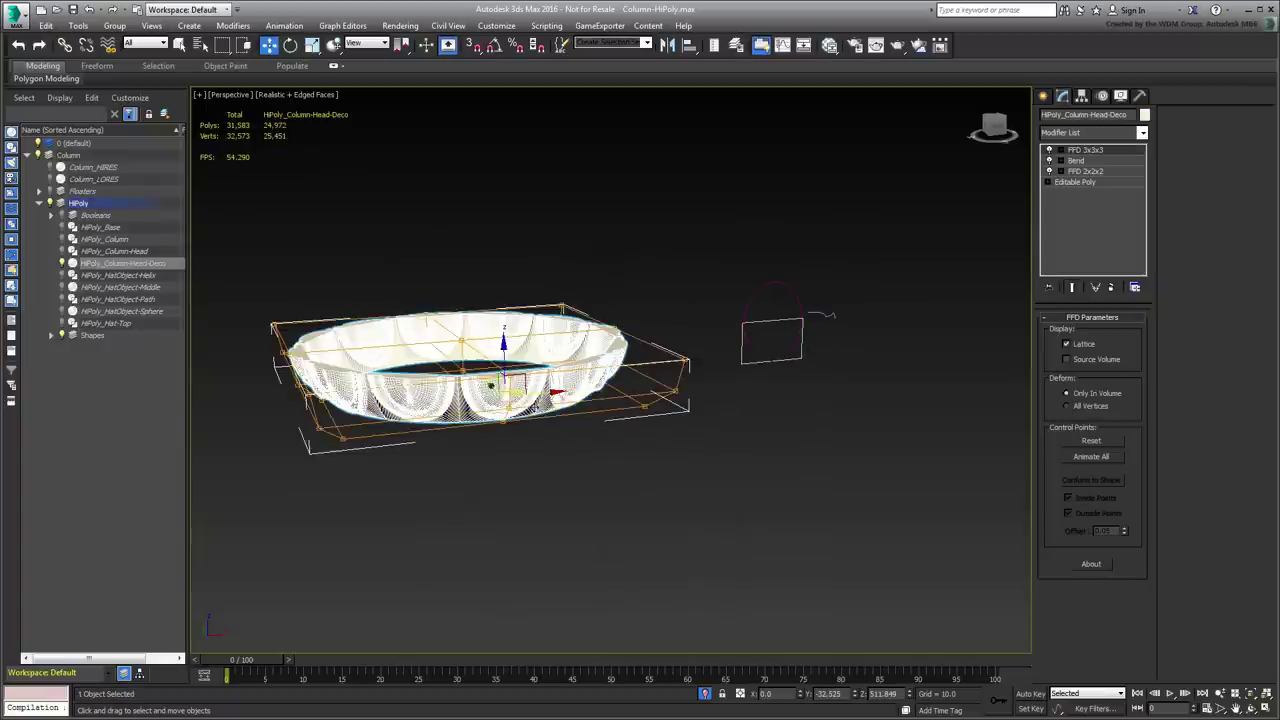
pyautogui.keyDown('alt'); pyautogui.moveTo(536, 405); pyautogui.dragTo(635, 489, button='middle'); pyautogui.keyUp('alt')
pyautogui.click(1049, 160)
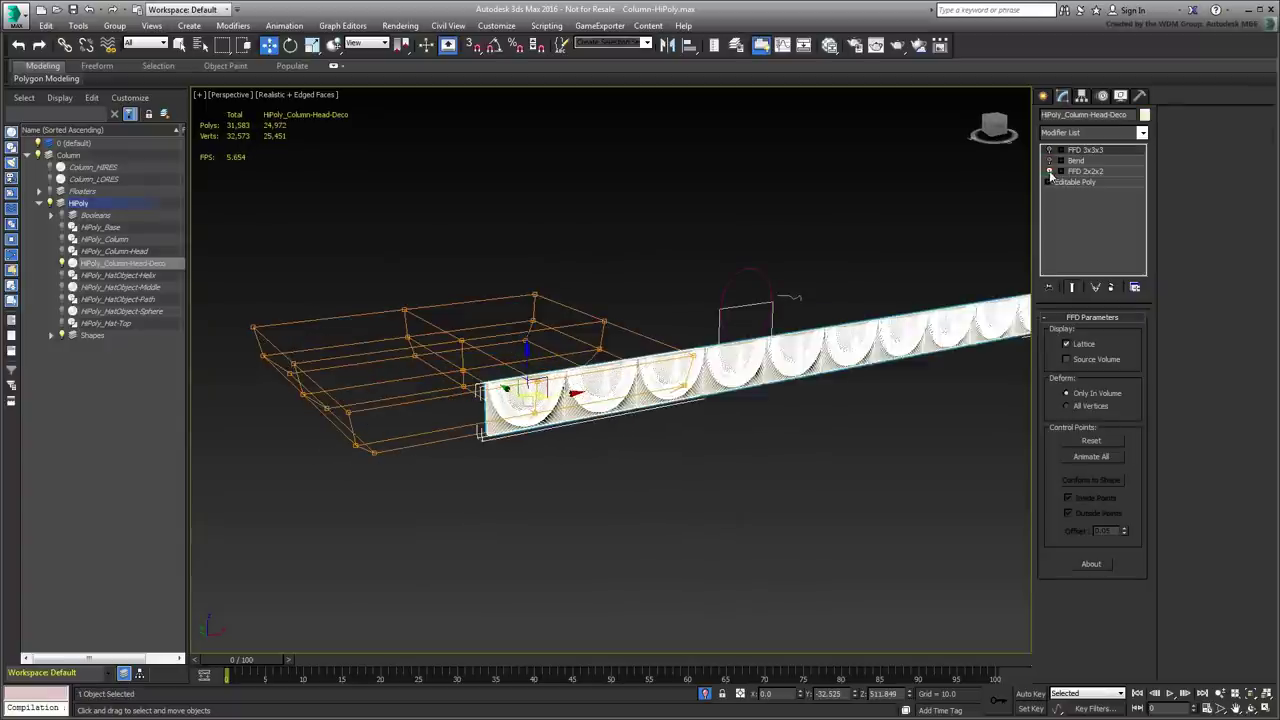
pyautogui.click(723, 452)
pyautogui.press('F4')
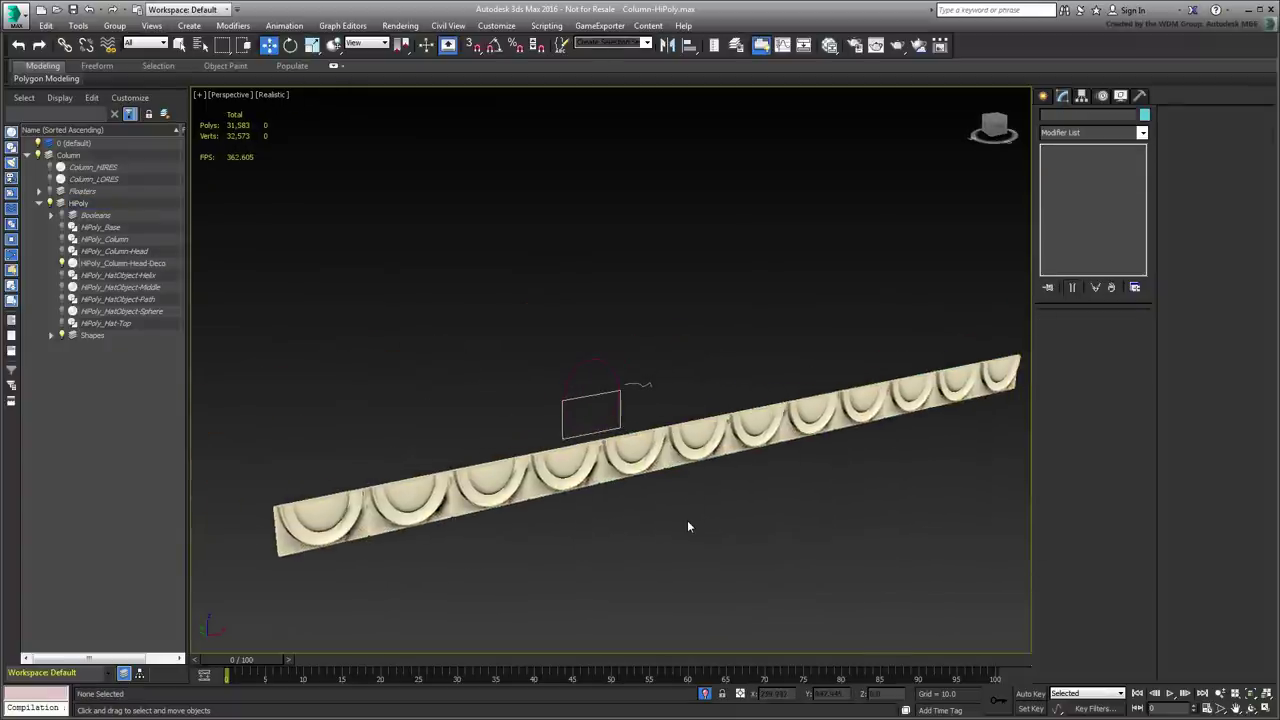
# Turn the decorative band's FFD and Bend modifiers on and off again to compare its ring and straight forms, and deselect it
pyautogui.click(684, 441)
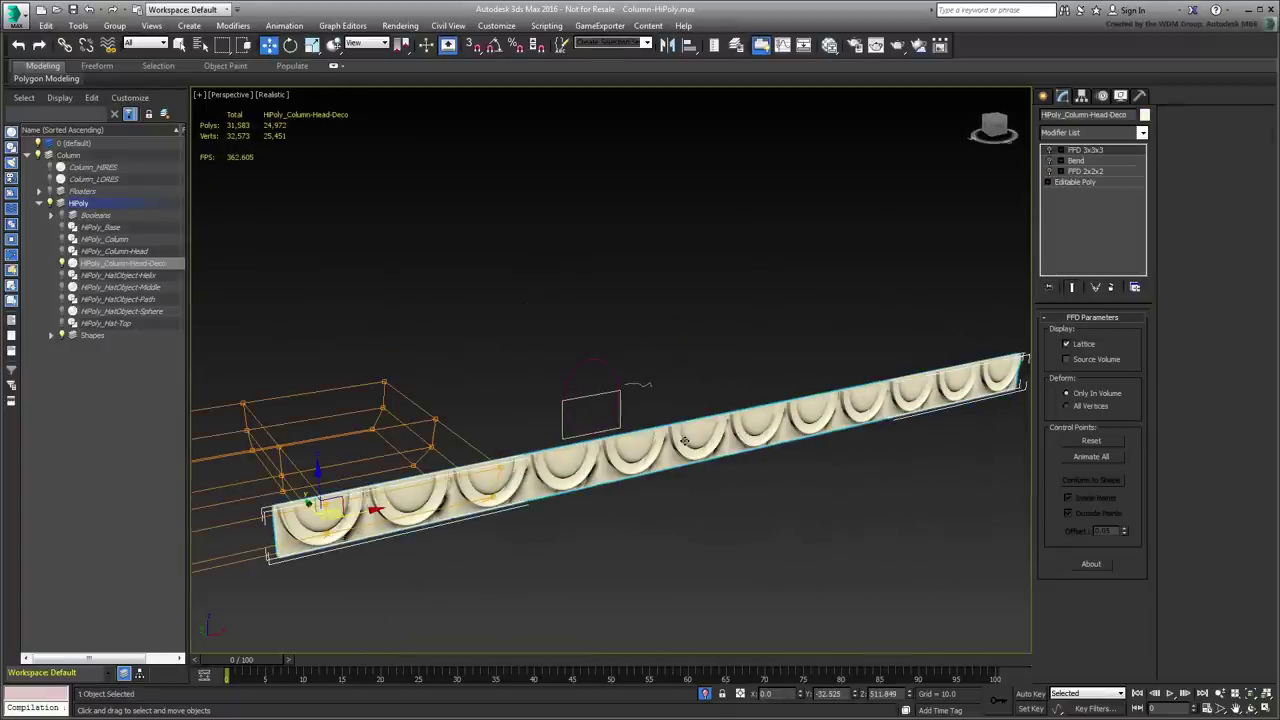
pyautogui.click(1049, 160)
pyautogui.click(1049, 150)
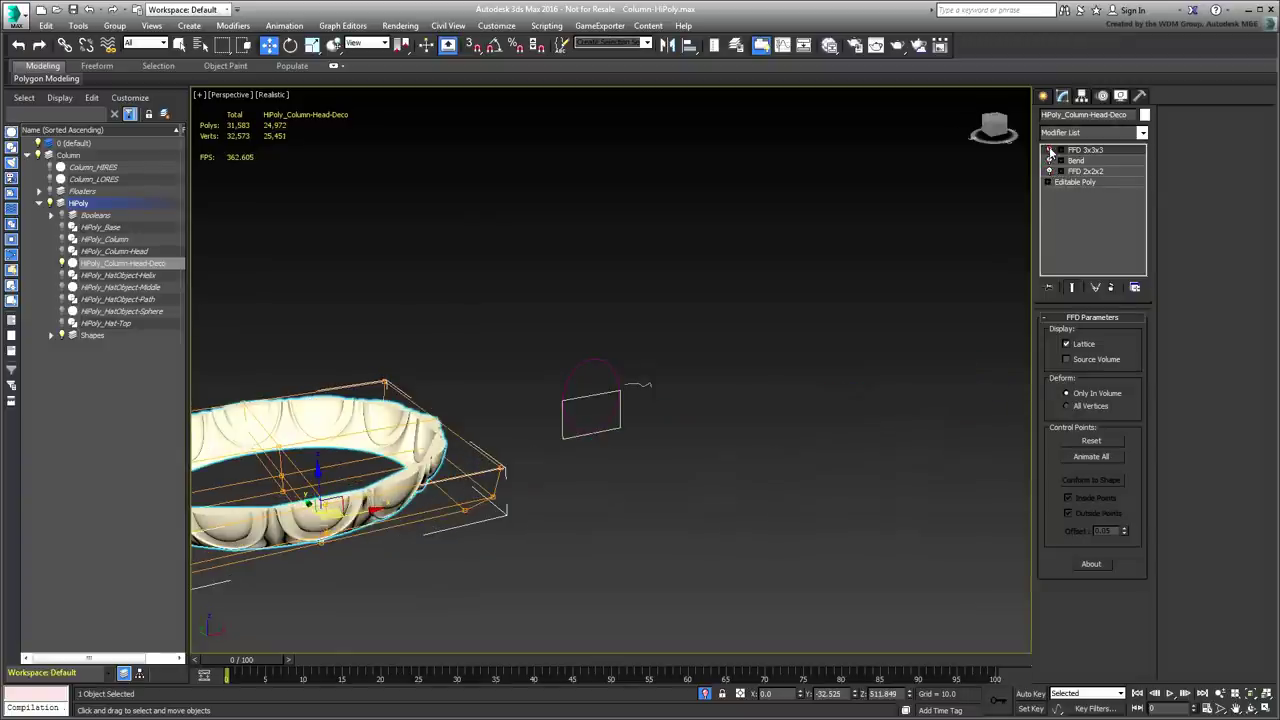
pyautogui.click(1049, 161)
pyautogui.click(768, 538)
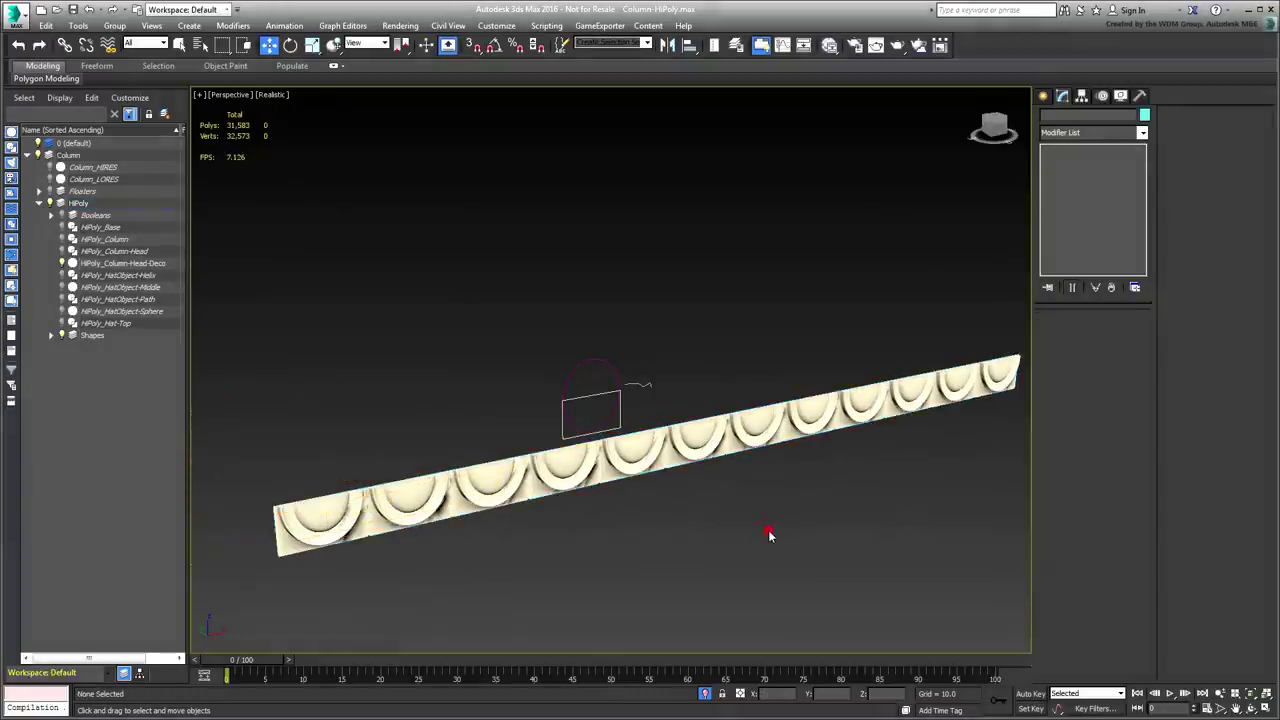
# Apply a Sweep modifier to the ellipse Deco_Spline_001, using Deco_Spline_003 as its custom section
pyautogui.click(600, 362)
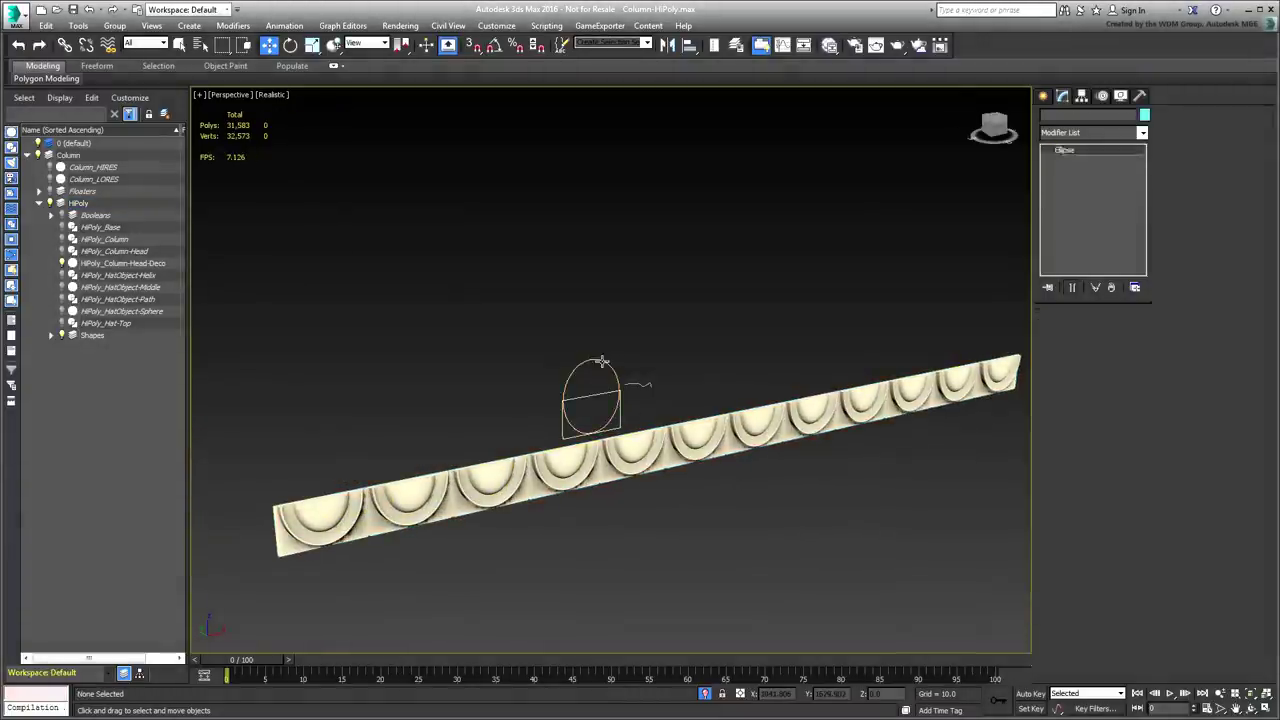
pyautogui.scroll(2, 632, 432)
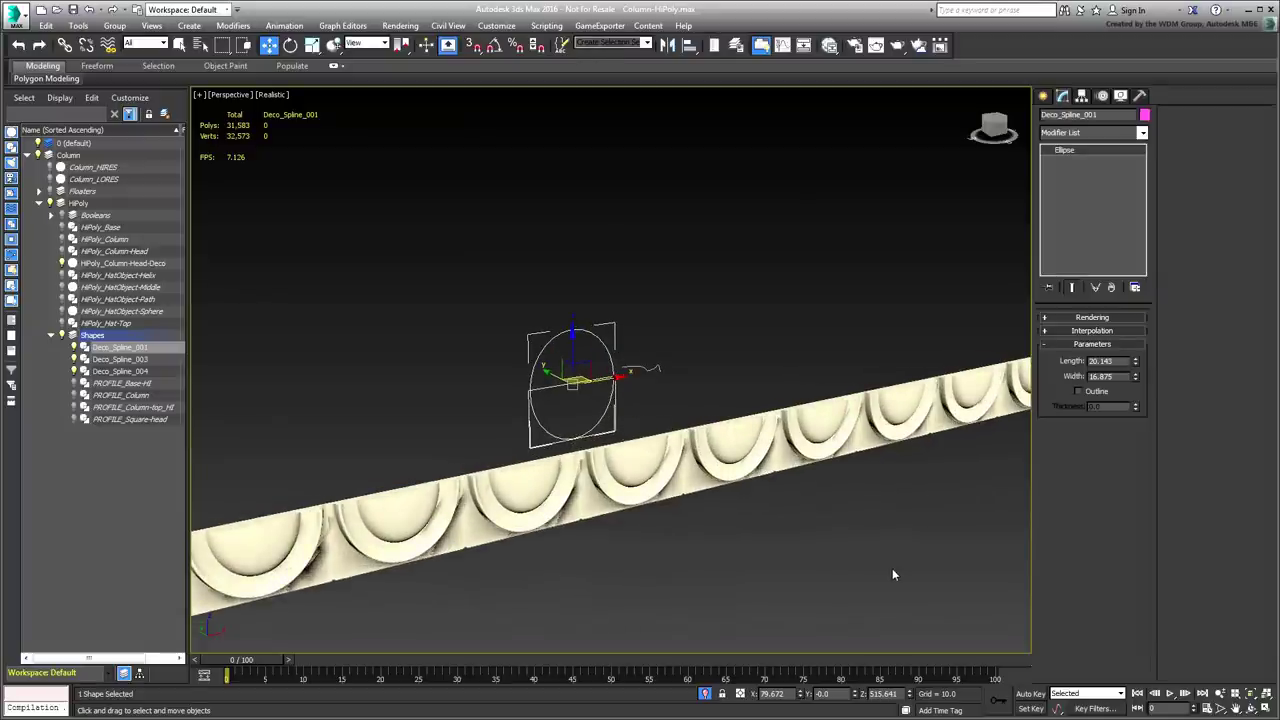
pyautogui.click(1096, 137)
pyautogui.write('sw')
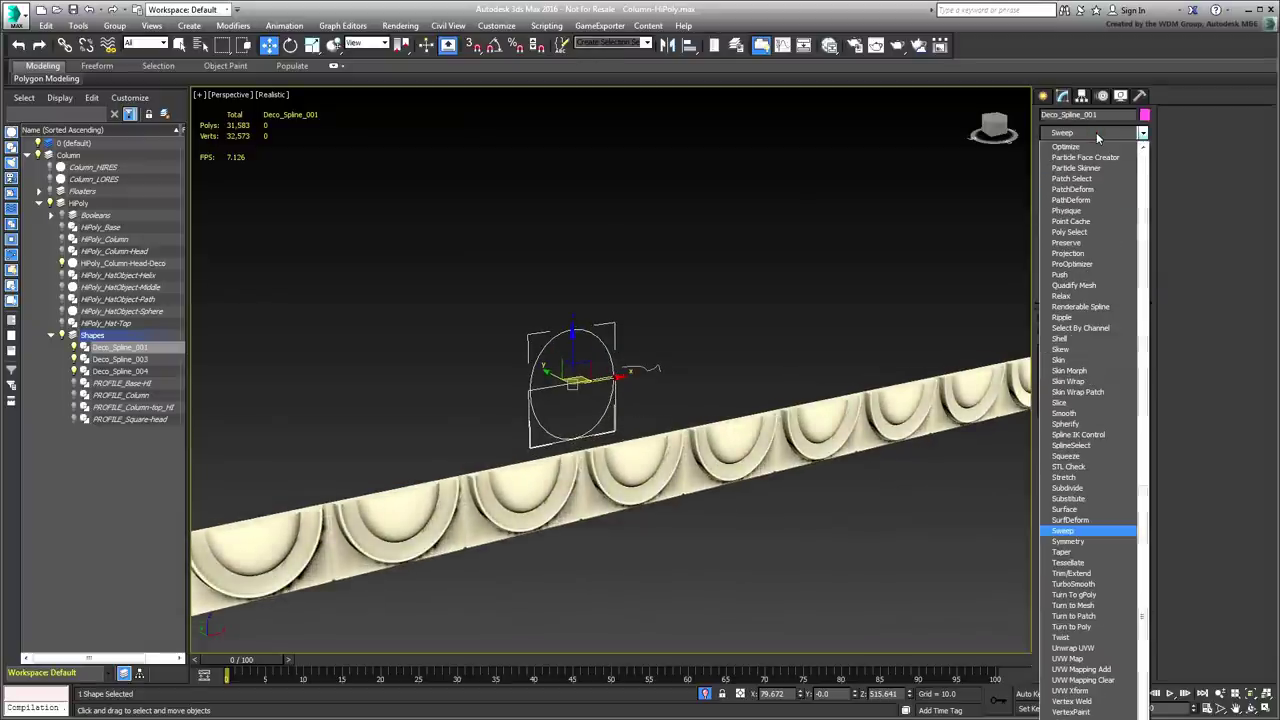
pyautogui.click(1064, 532)
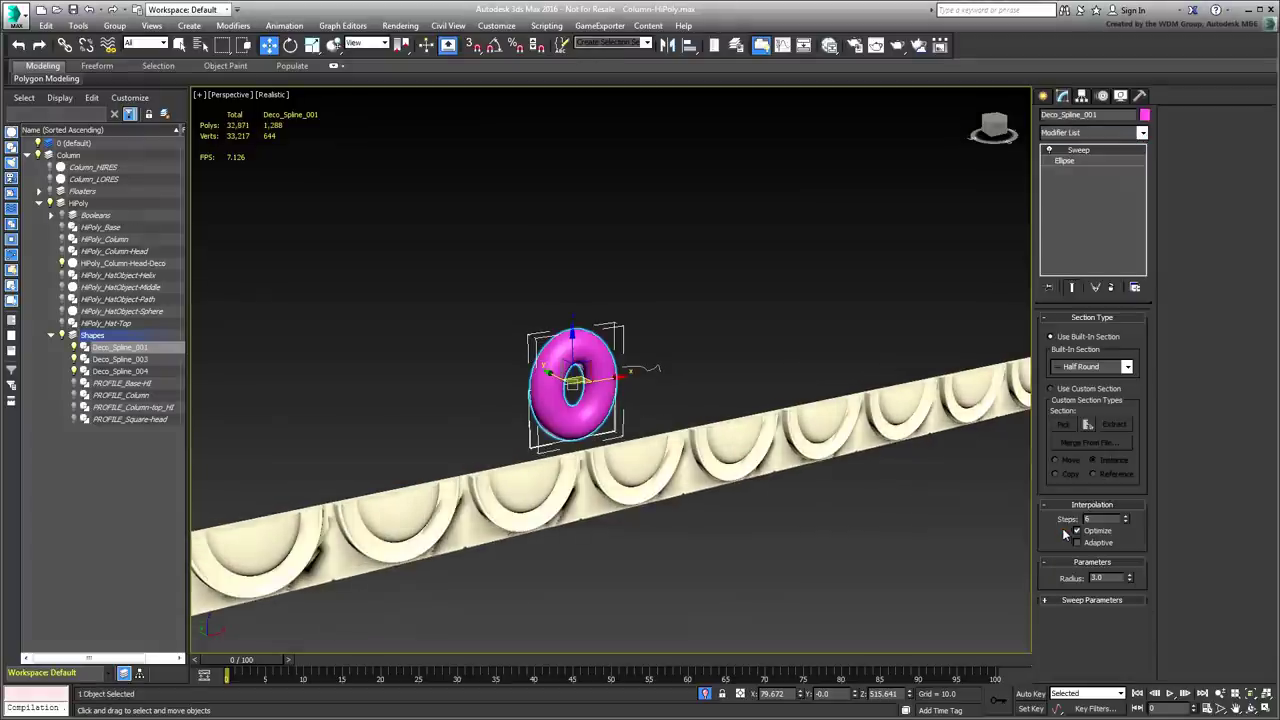
pyautogui.click(1051, 388)
pyautogui.click(1063, 425)
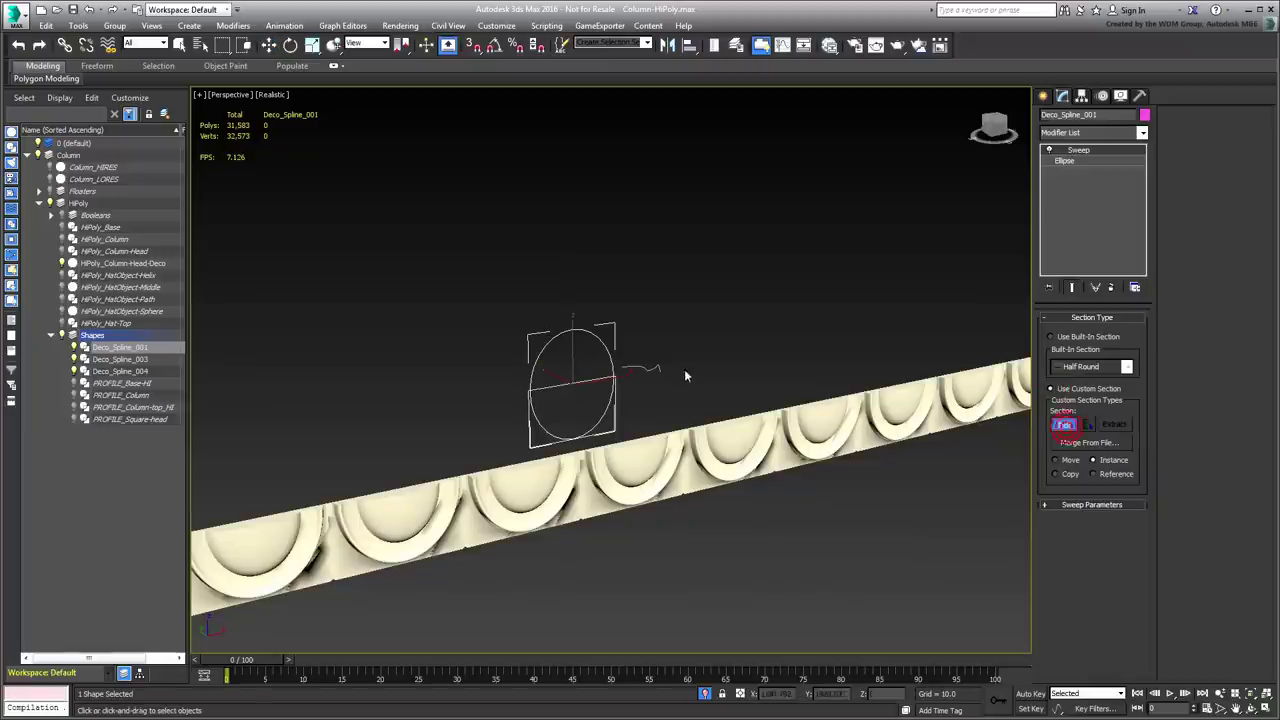
pyautogui.click(650, 368)
pyautogui.scroll(4, 730, 559)
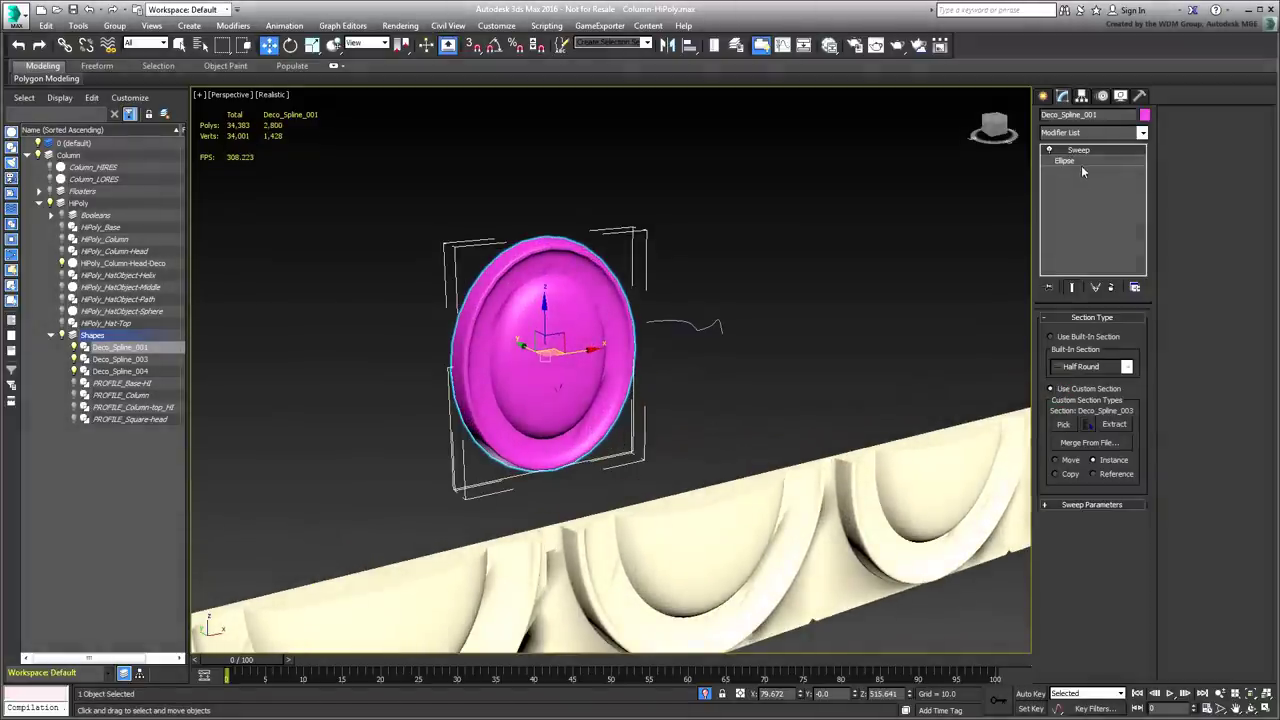
# Set the base ellipse's interpolation steps to 20, return to the Sweep level, and deselect the ornament
pyautogui.click(1078, 162)
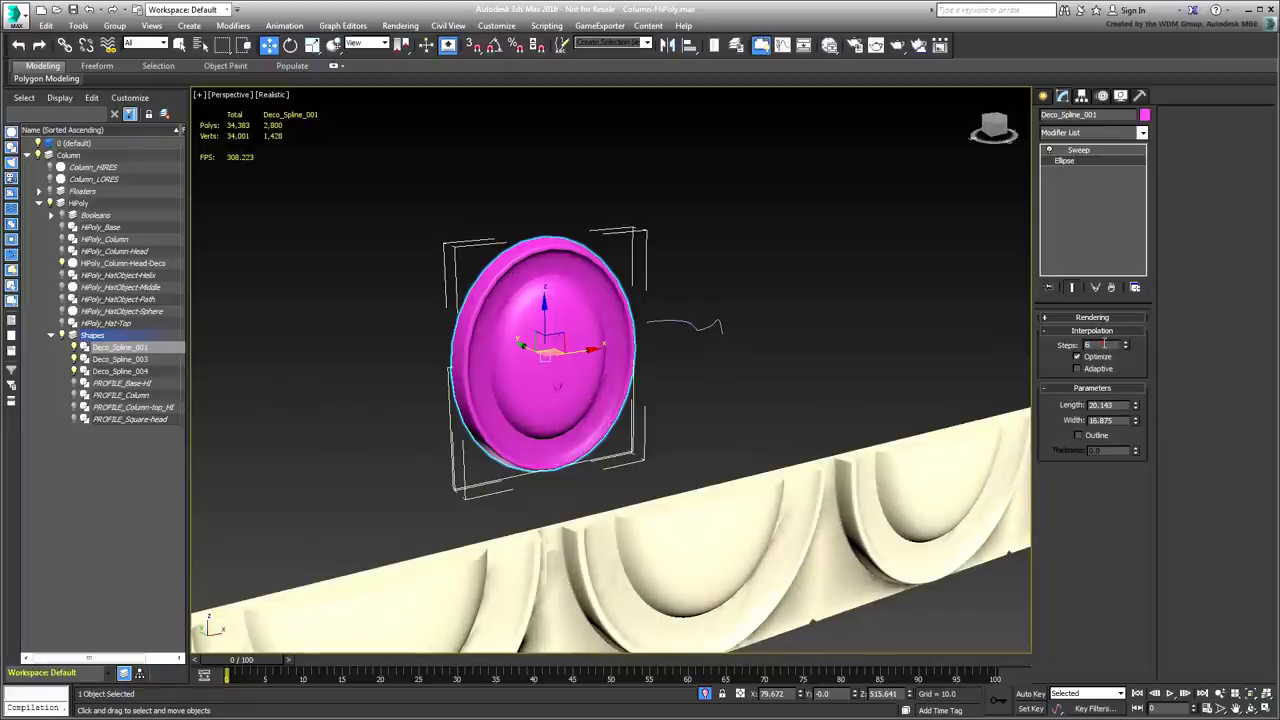
pyautogui.doubleClick(1104, 344)
pyautogui.write('20')
pyautogui.press('Return')
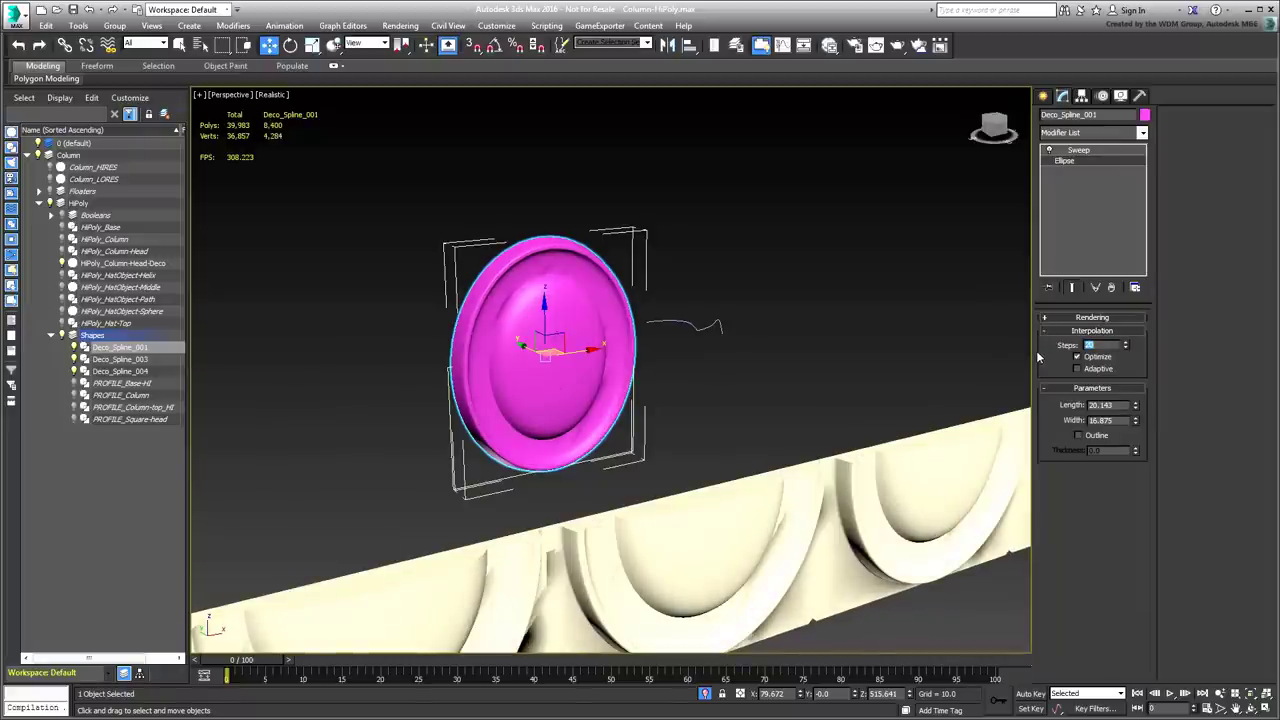
pyautogui.click(1078, 149)
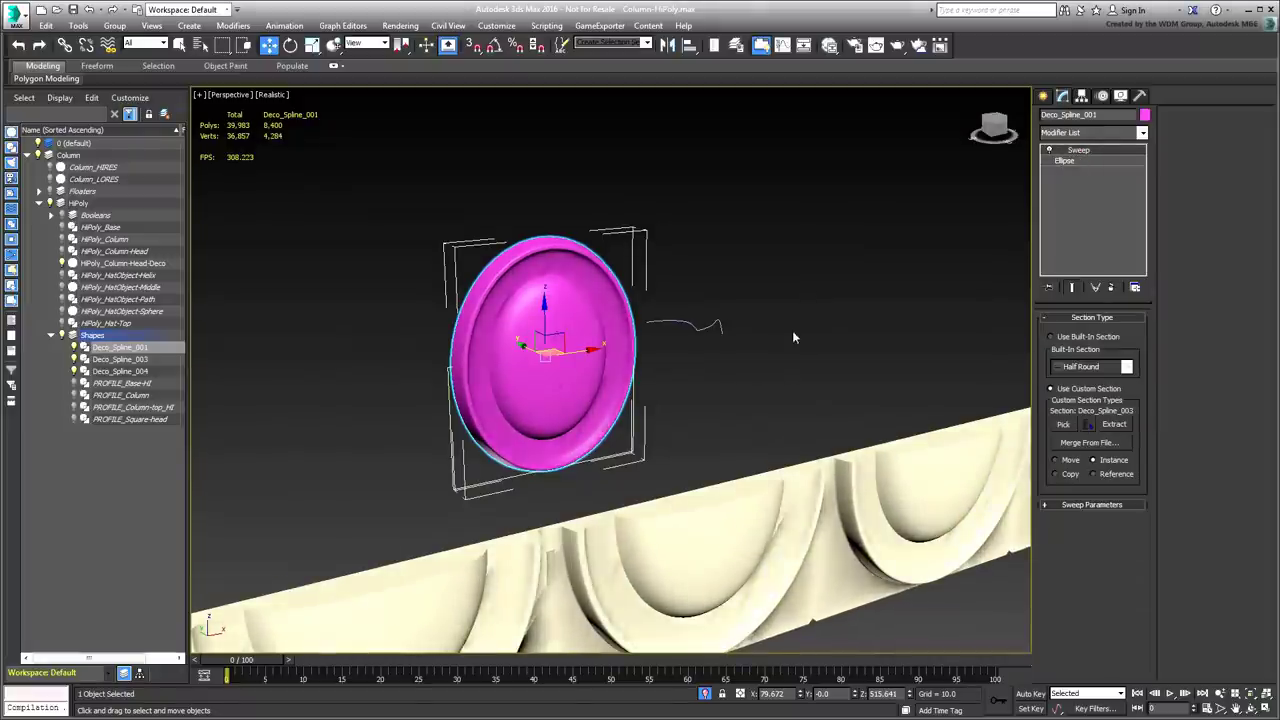
pyautogui.keyDown('alt'); pyautogui.moveTo(792, 330); pyautogui.dragTo(815, 335, button='middle'); pyautogui.keyUp('alt')
pyautogui.click(779, 378)
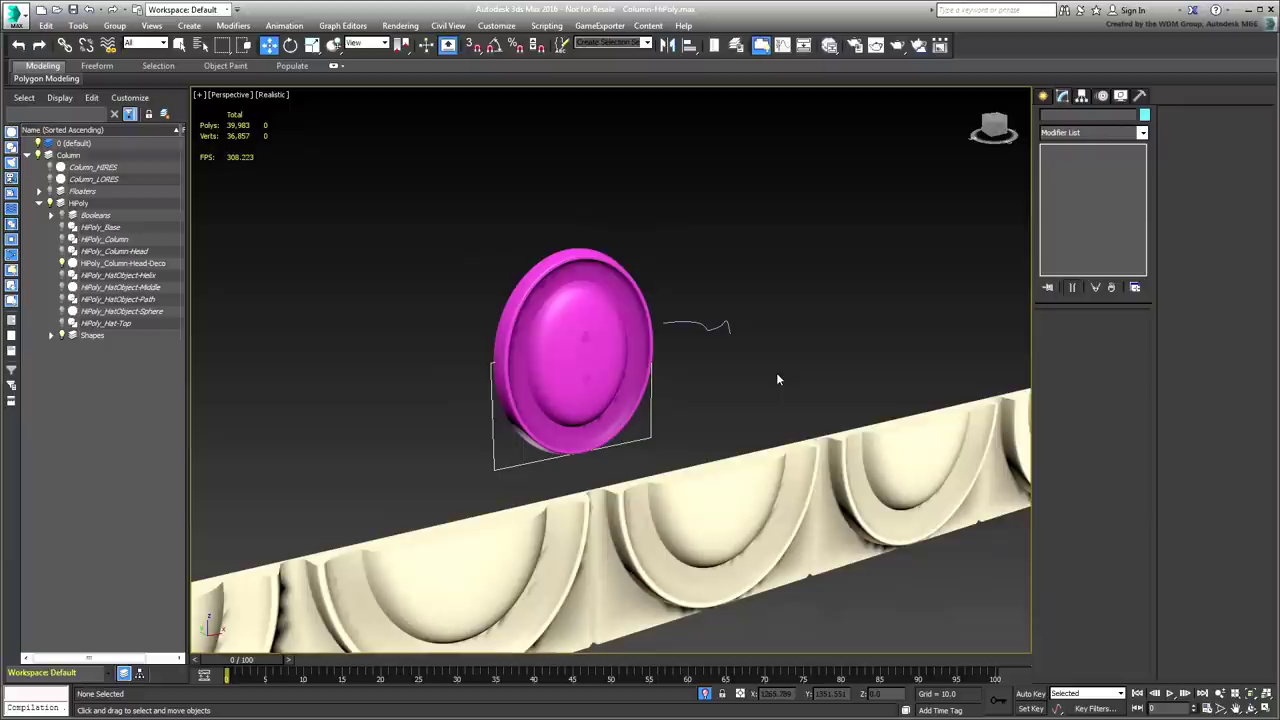
# Extrude the rectangle Deco_Spline_004 by 0.5 as the backing plate behind the swept oval, and deselect it
pyautogui.click(495, 444)
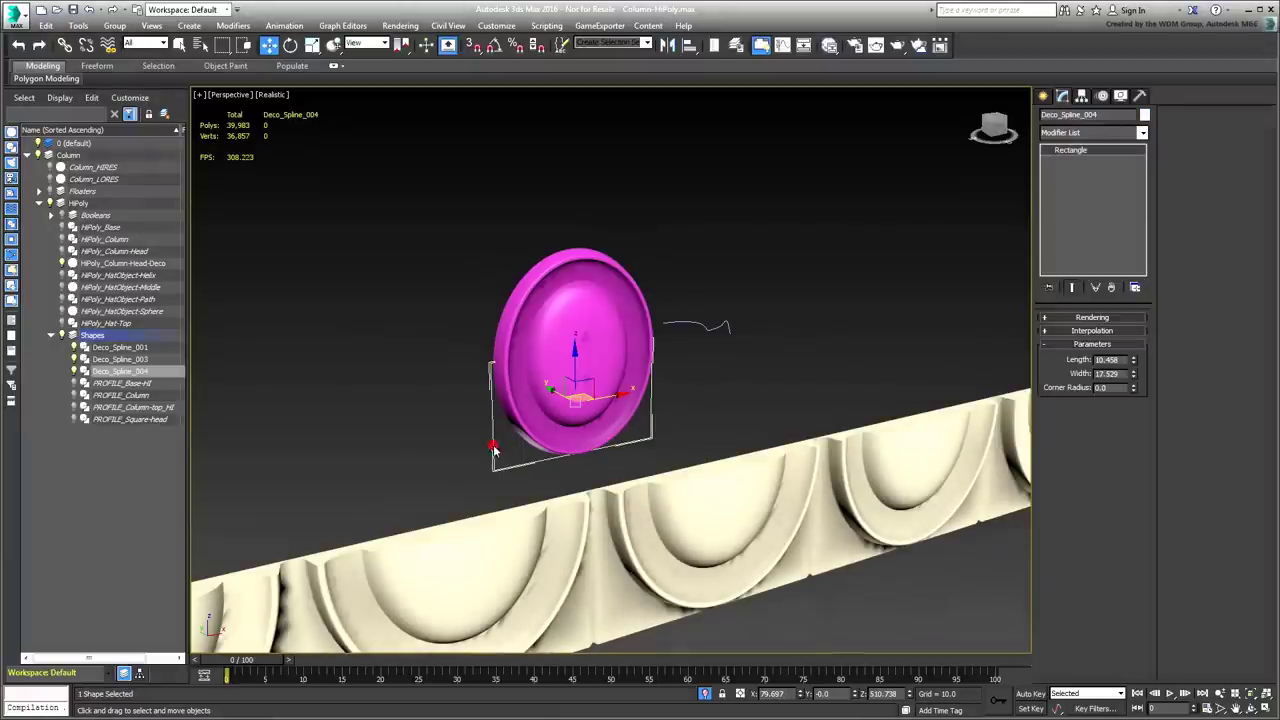
pyautogui.click(1088, 133)
pyautogui.write('ex')
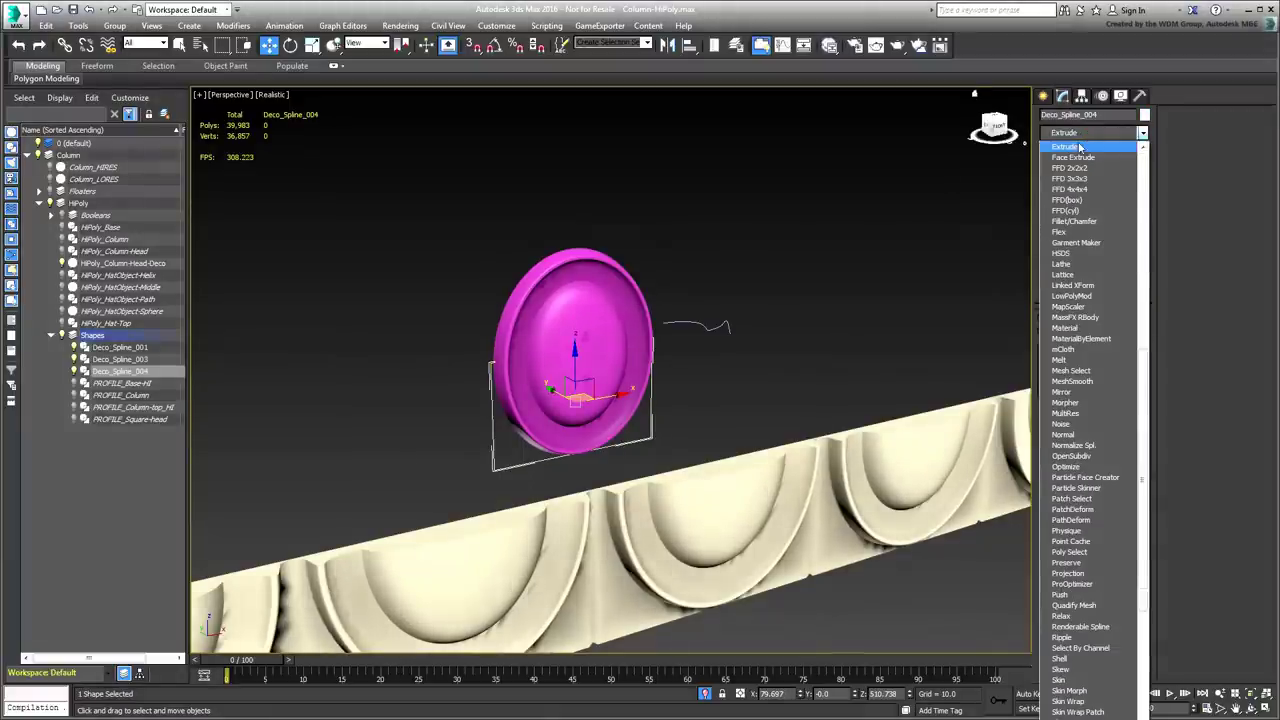
pyautogui.click(1077, 146)
pyautogui.write('0.5')
pyautogui.press('Return')
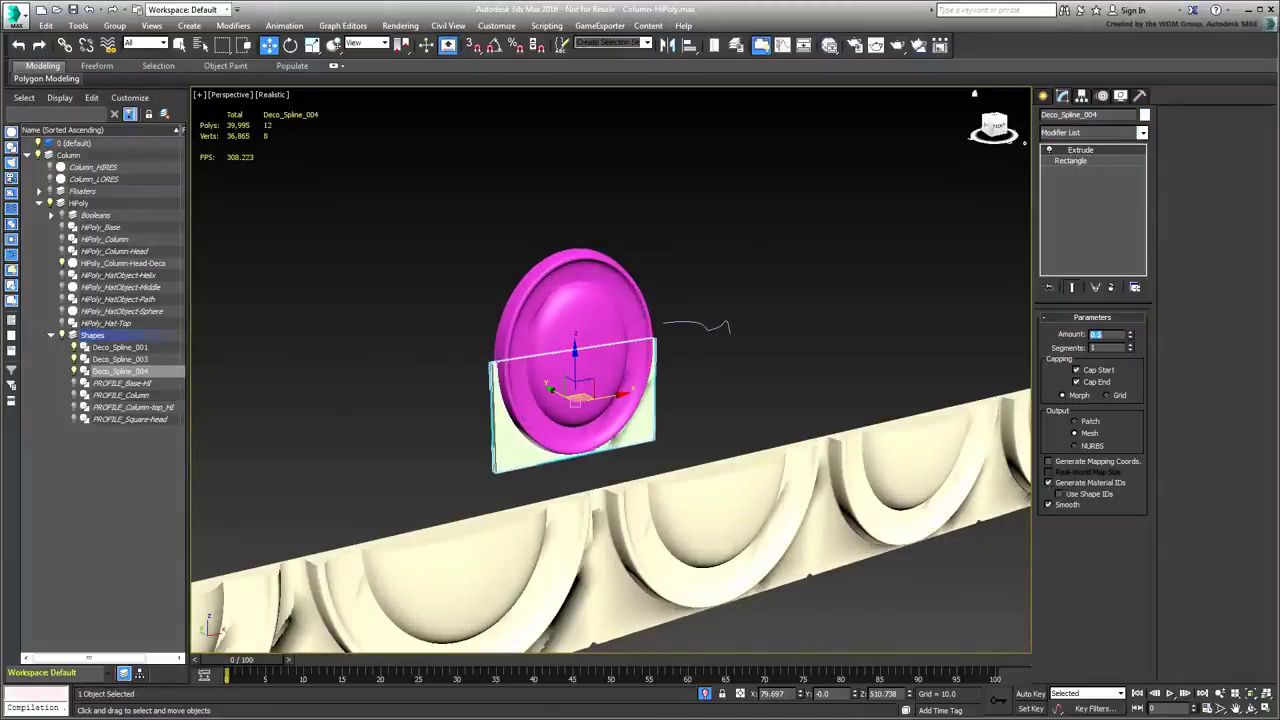
pyautogui.keyDown('alt'); pyautogui.moveTo(572, 418); pyautogui.dragTo(598, 432, button='middle'); pyautogui.keyUp('alt')
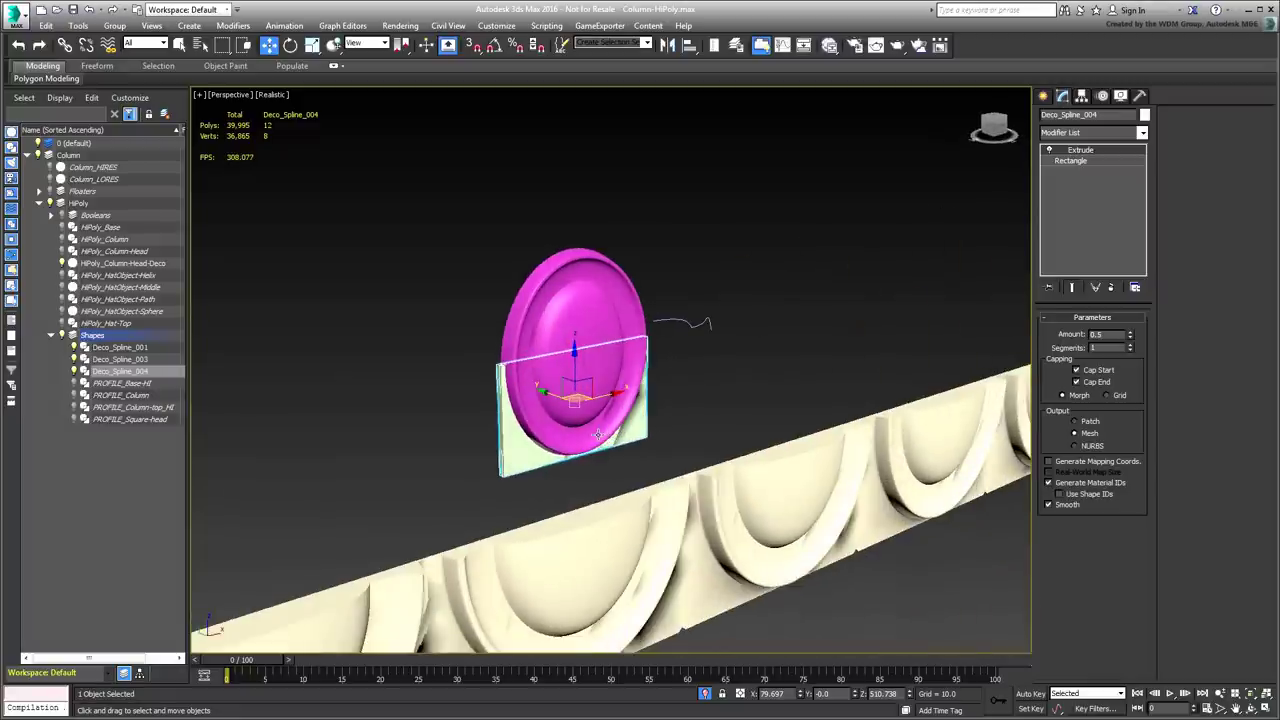
pyautogui.click(768, 381)
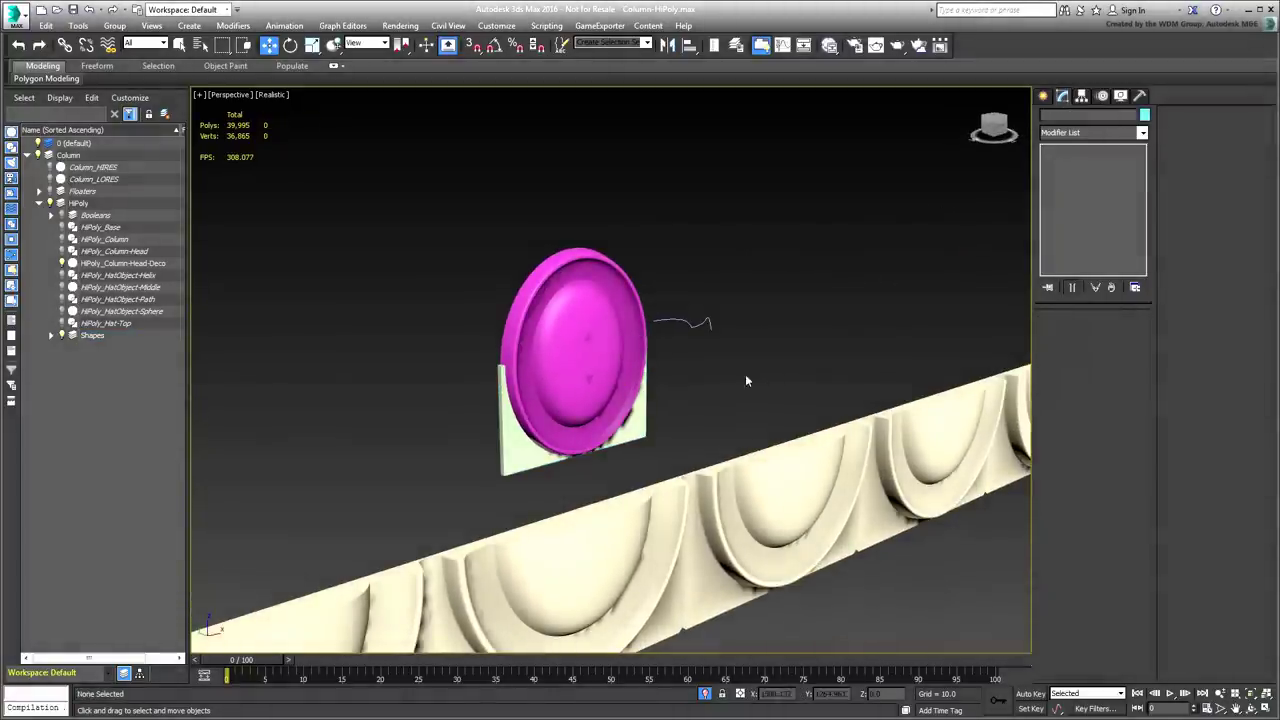
# Combine the swept oval with the extruded rectangle in a ProBoolean union
pyautogui.click(570, 328)
pyautogui.click(1043, 96)
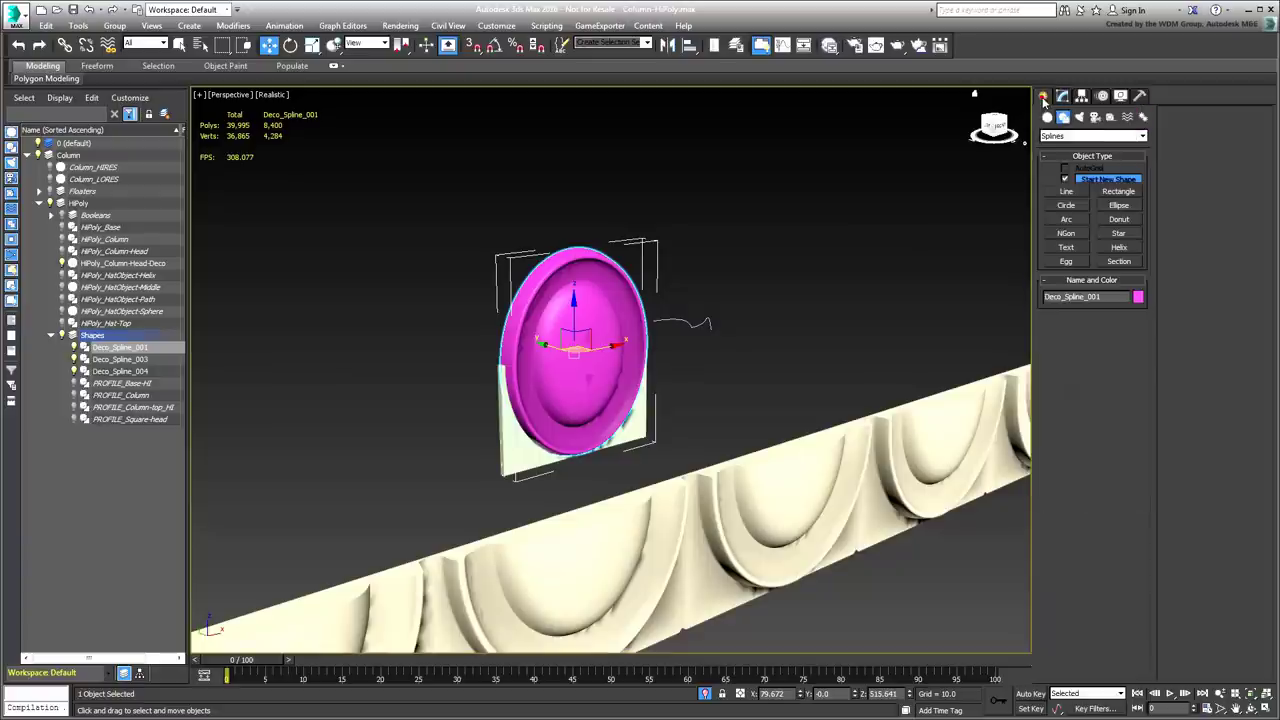
pyautogui.click(1047, 117)
pyautogui.click(1093, 136)
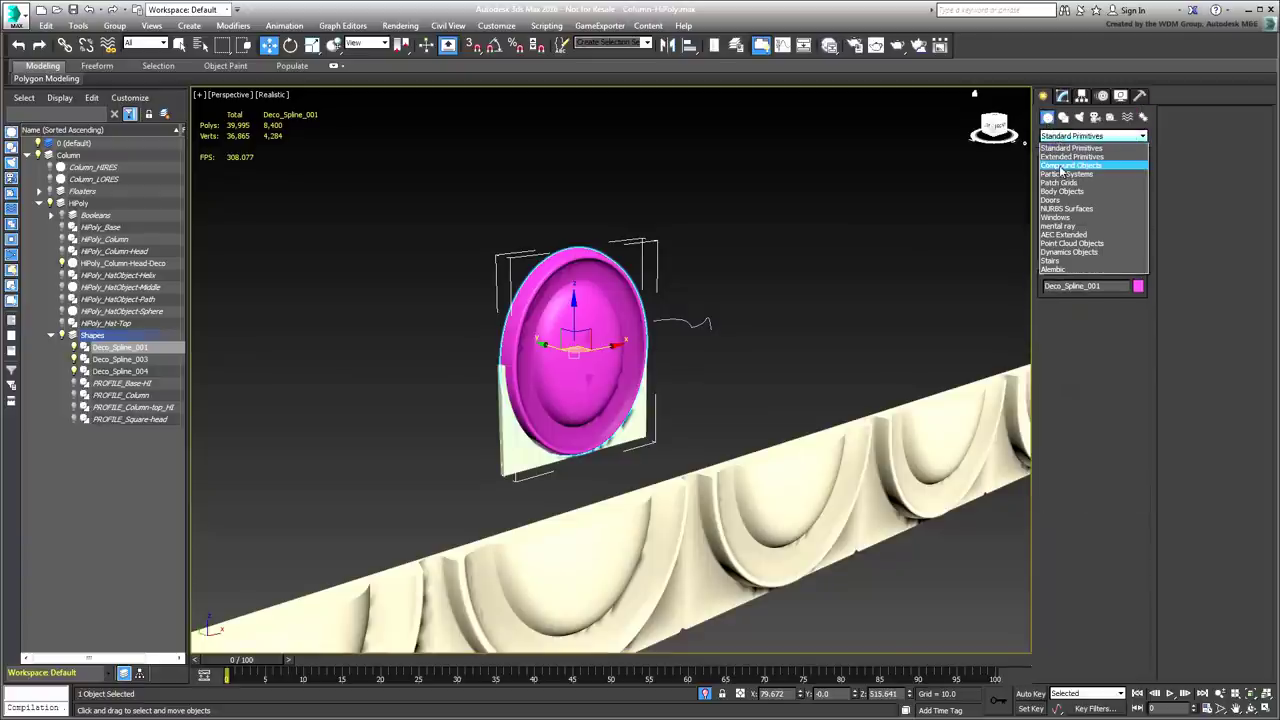
pyautogui.click(1062, 172)
pyautogui.click(1066, 251)
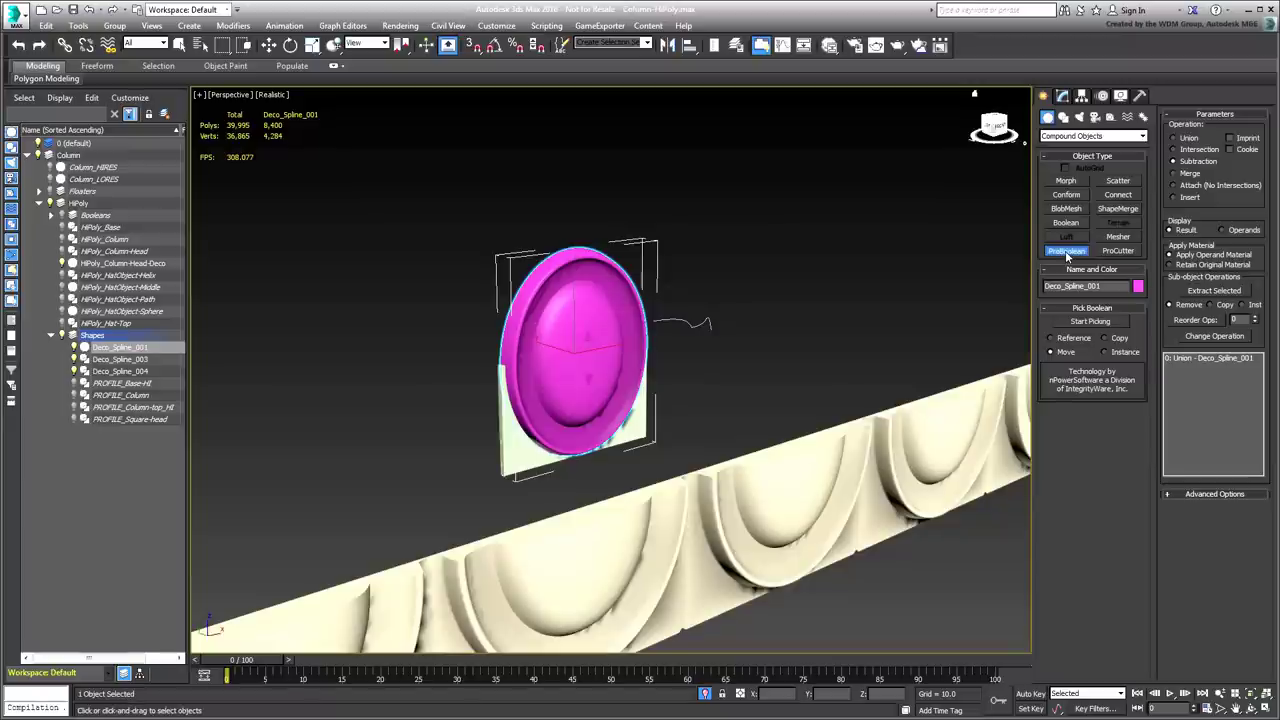
pyautogui.click(1090, 322)
pyautogui.click(510, 452)
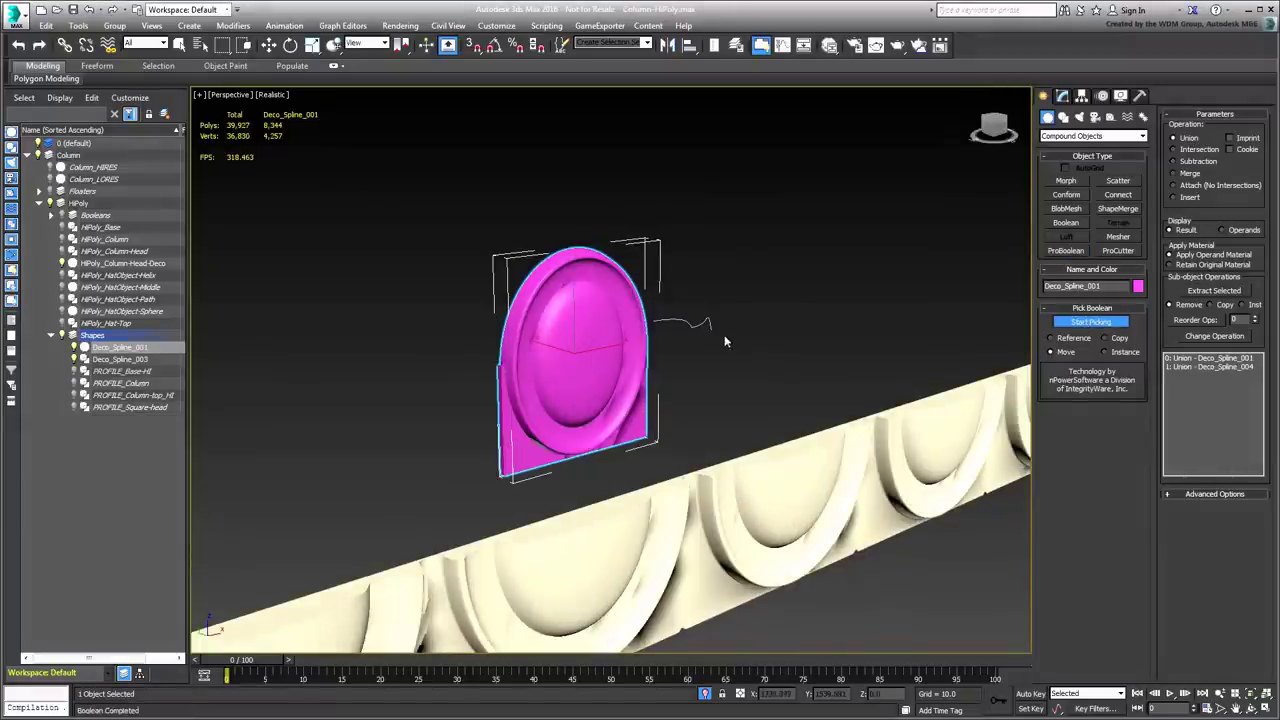
pyautogui.rightClick(772, 302)
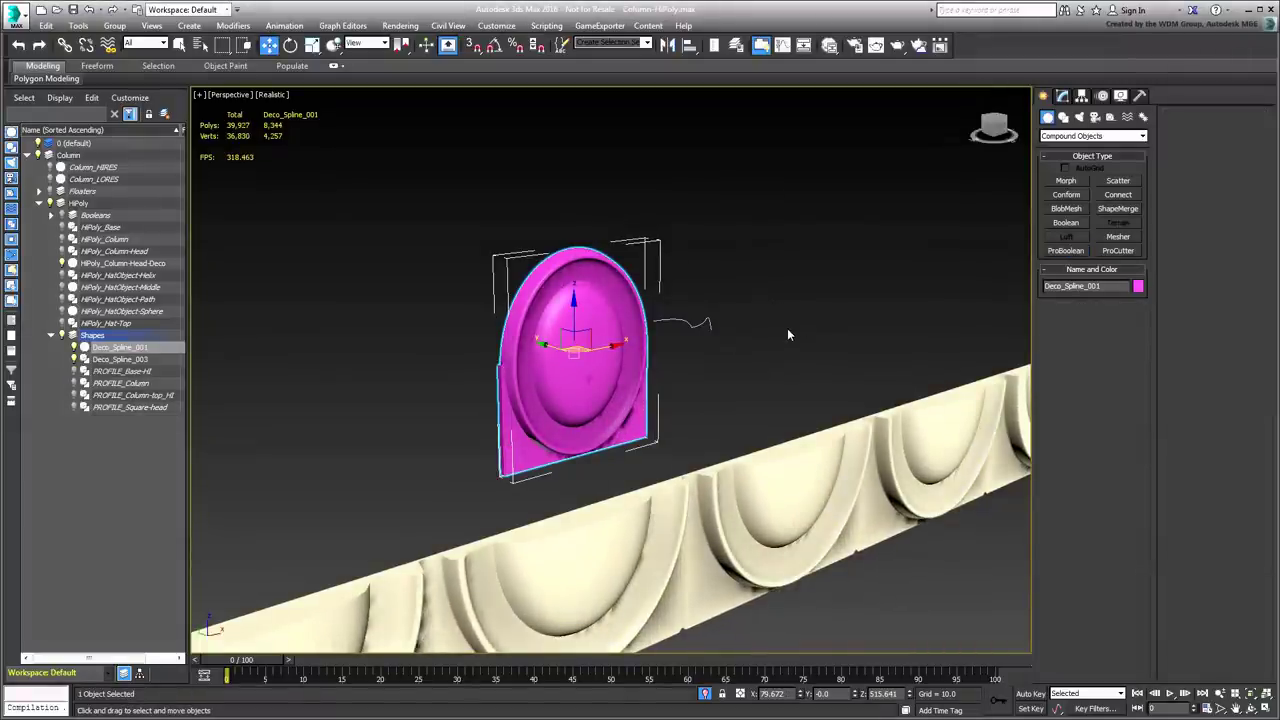
# Add a Slice modifier to the combined ornament and rotate its slice plane -90 degrees about X with angle snap on
pyautogui.click(1063, 96)
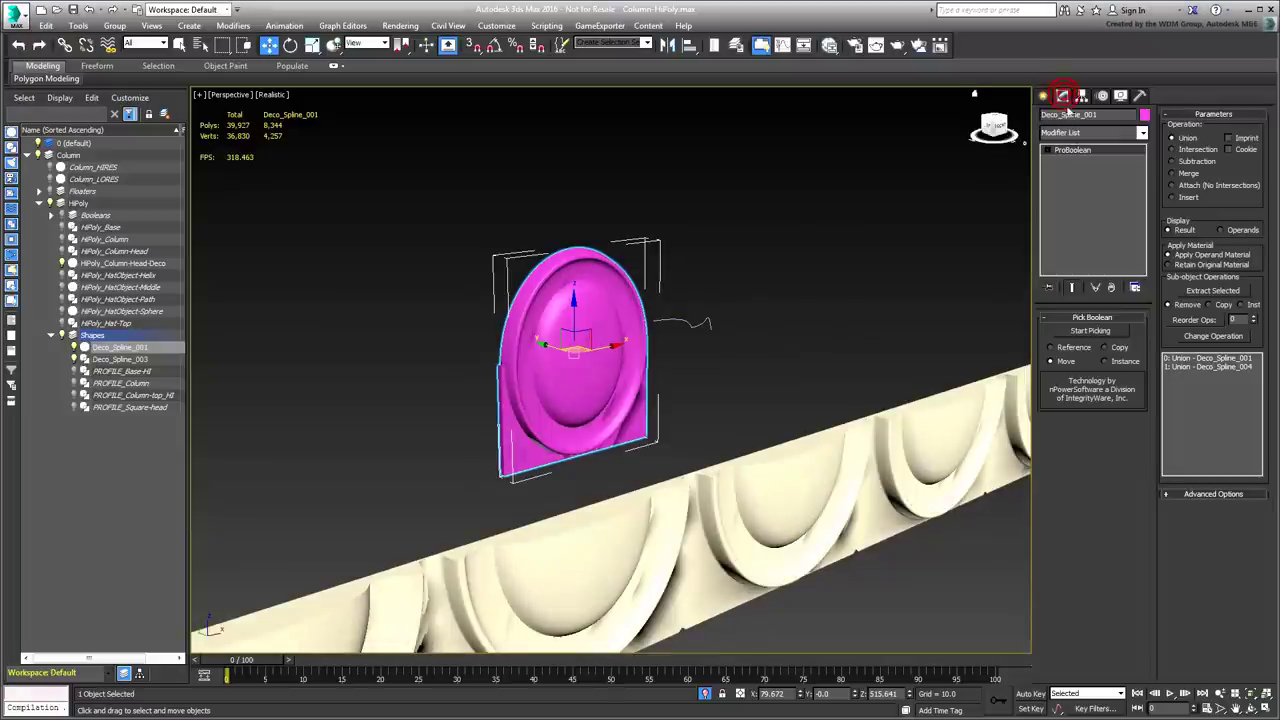
pyautogui.click(1084, 138)
pyautogui.scroll(-1, 1070, 460)
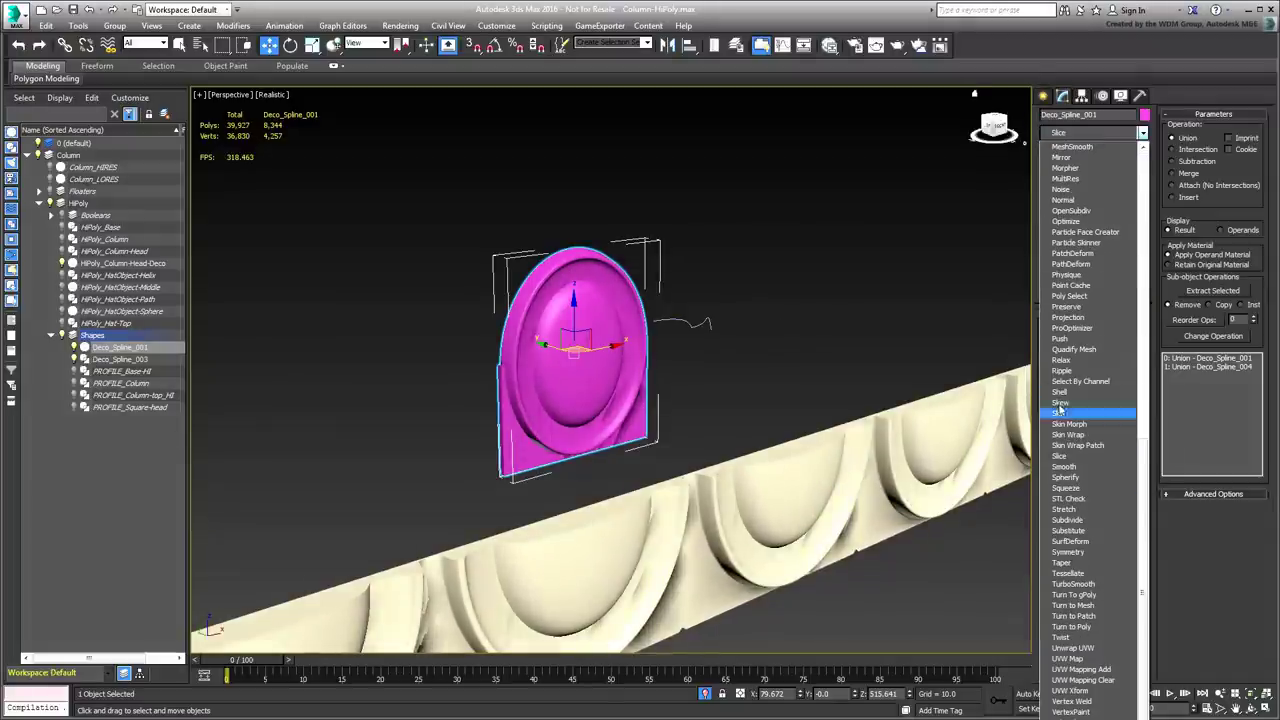
pyautogui.click(1070, 457)
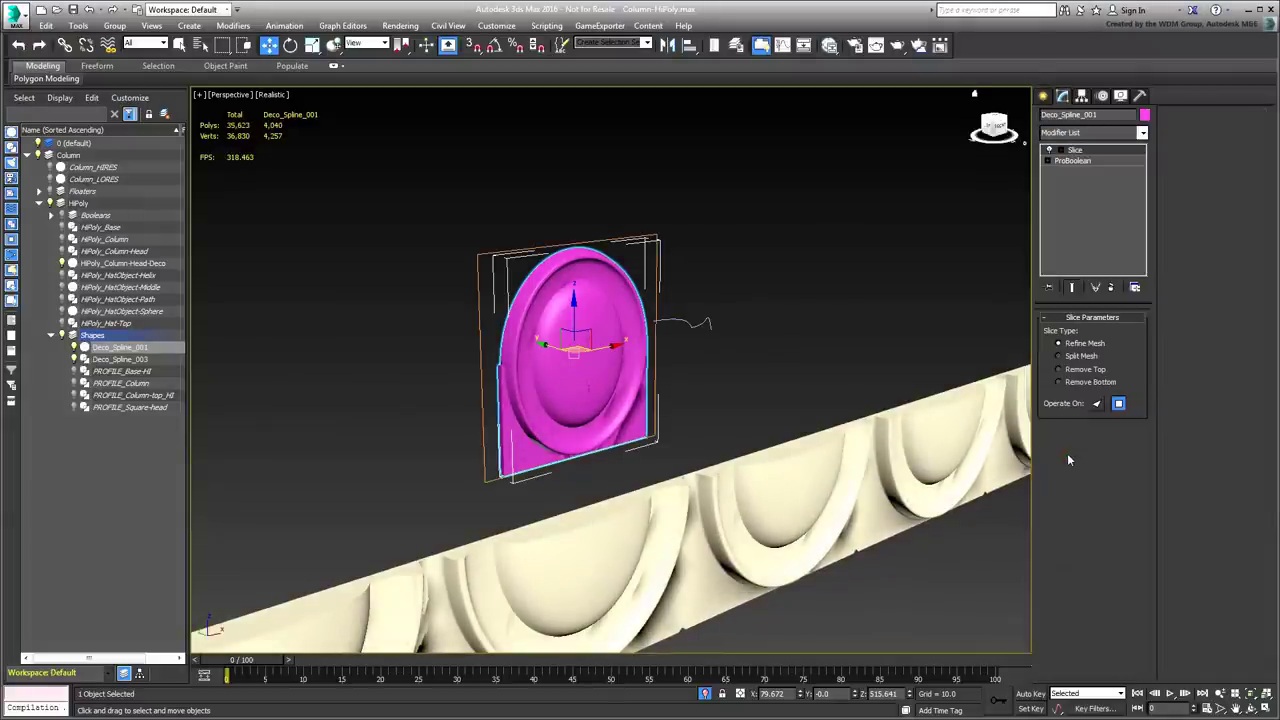
pyautogui.click(1088, 150)
pyautogui.rightClick(668, 356)
pyautogui.click(678, 370)
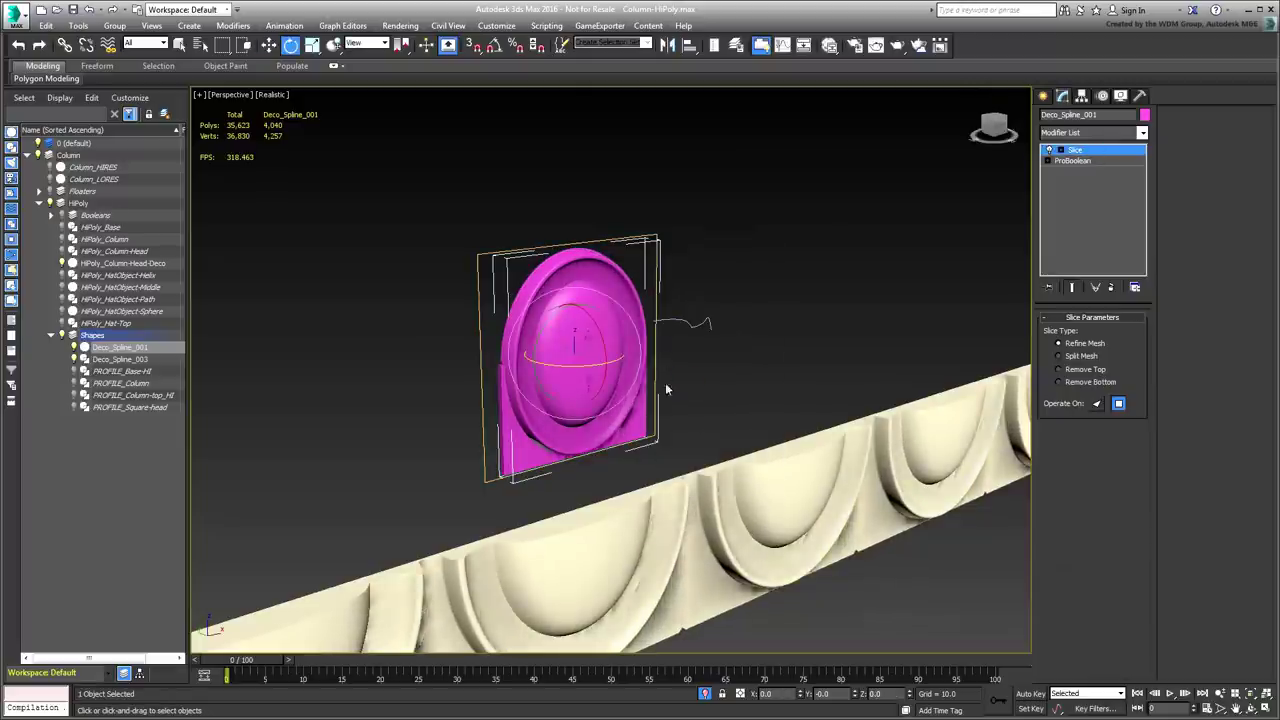
pyautogui.press('a')
pyautogui.moveTo(600, 385); pyautogui.dragTo(611, 325)
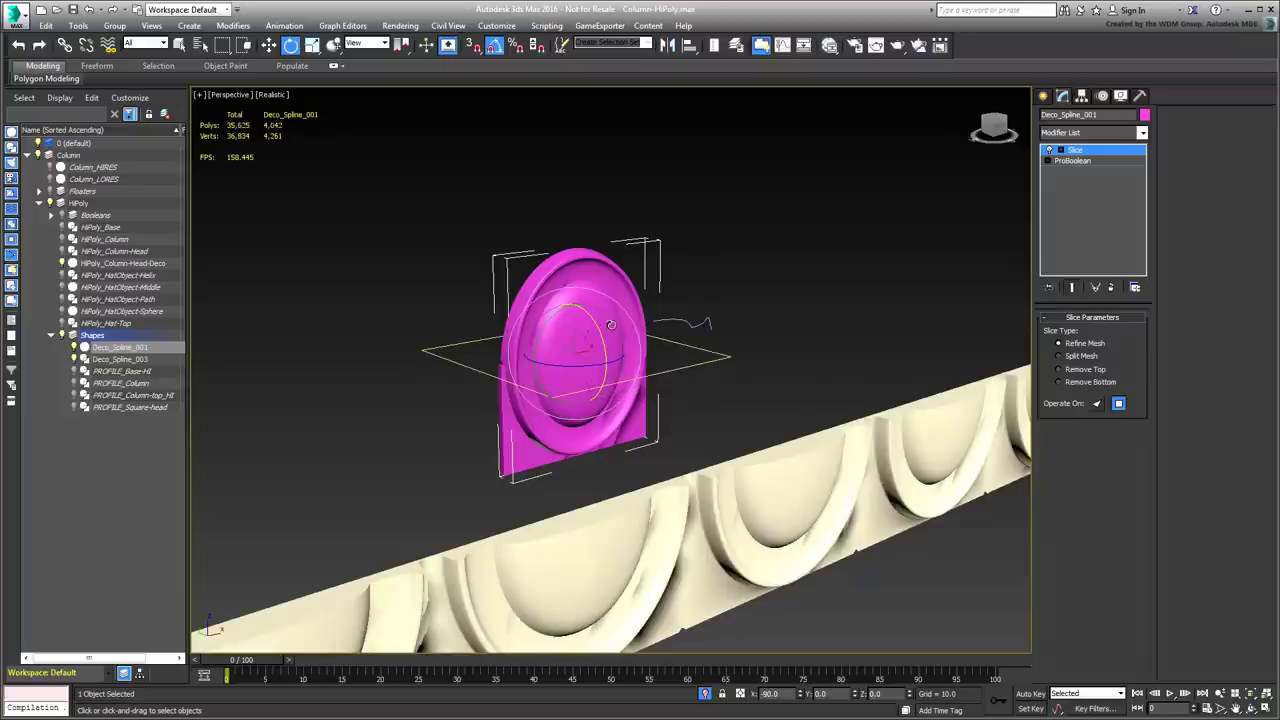
# Set the Slice type to Remove Top, leave the slice plane level, and deselect the ornament
pyautogui.click(1059, 369)
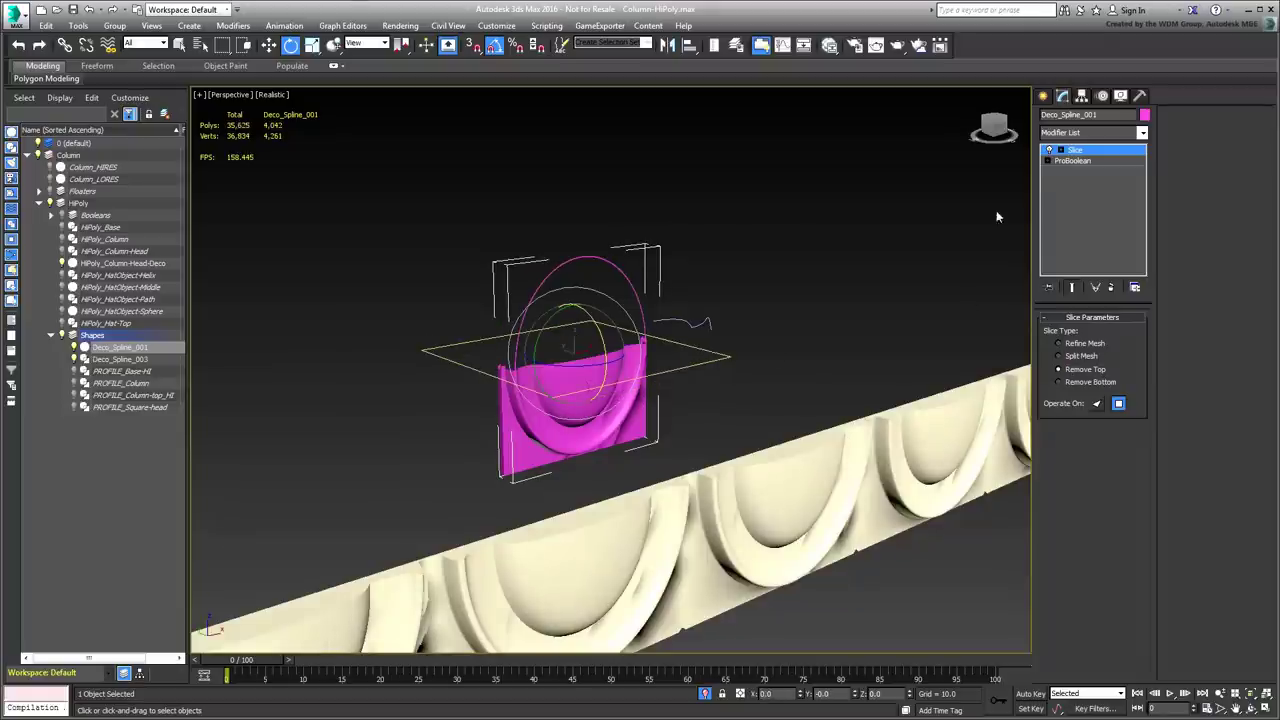
pyautogui.click(1099, 153)
pyautogui.keyDown('alt'); pyautogui.moveTo(726, 402); pyautogui.dragTo(710, 464, button='middle'); pyautogui.keyUp('alt')
pyautogui.click(811, 406)
# Turn on the FFD 2x2x2, Bend and FFD 3x3x3 modifiers of HiPoly_Column-Head-Deco to shape the strip into a flared ring
pyautogui.scroll(-5, 711, 480)
pyautogui.scroll(-3, 591, 502)
pyautogui.click(591, 478)
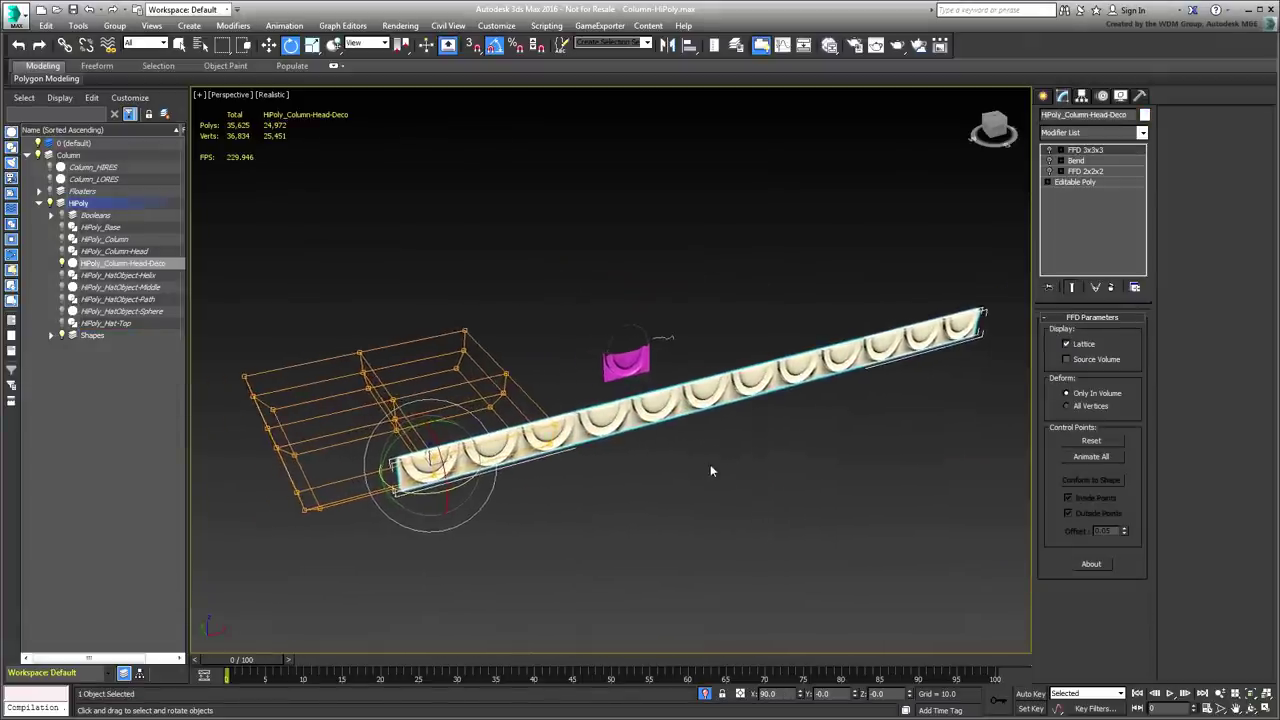
pyautogui.click(1048, 171)
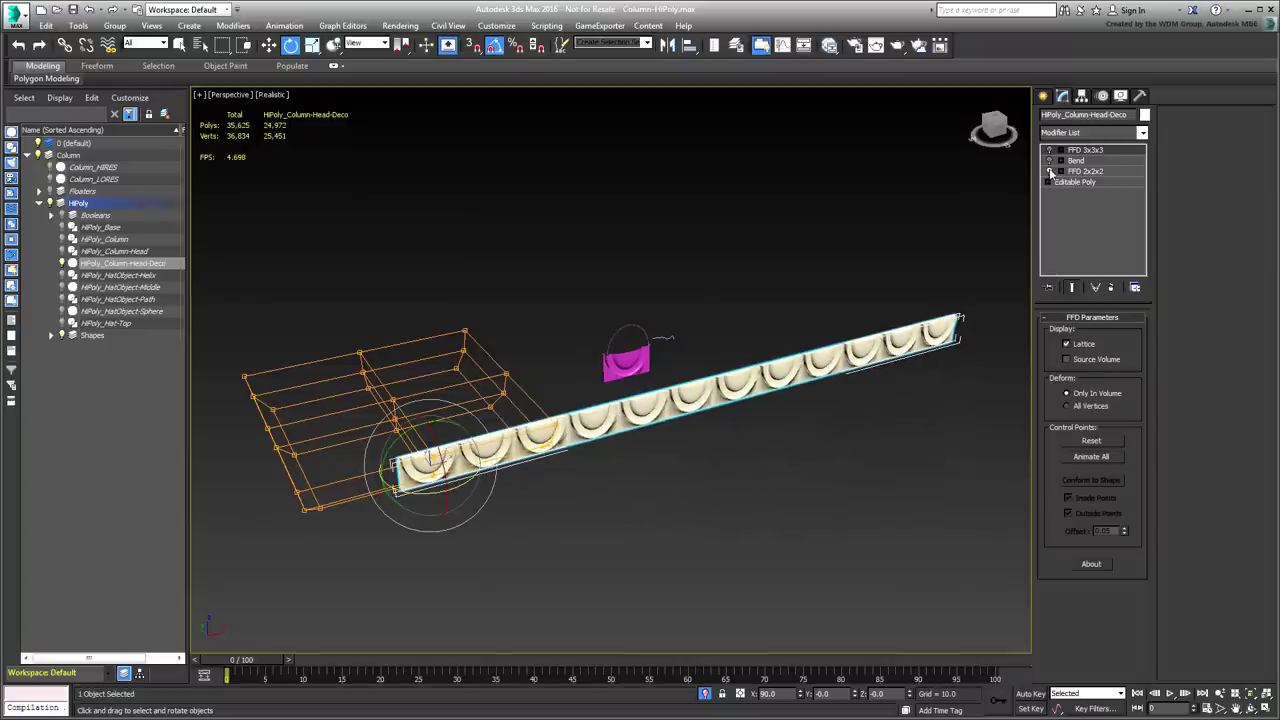
pyautogui.click(1048, 160)
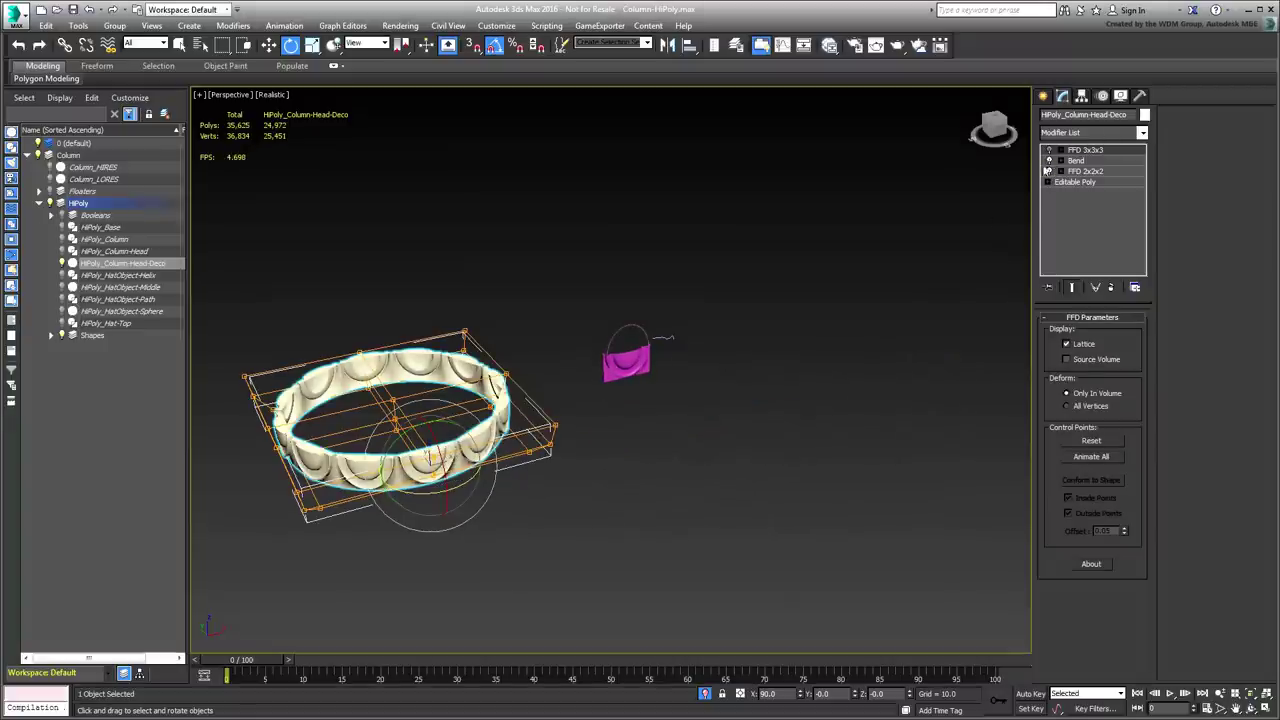
pyautogui.press('z')
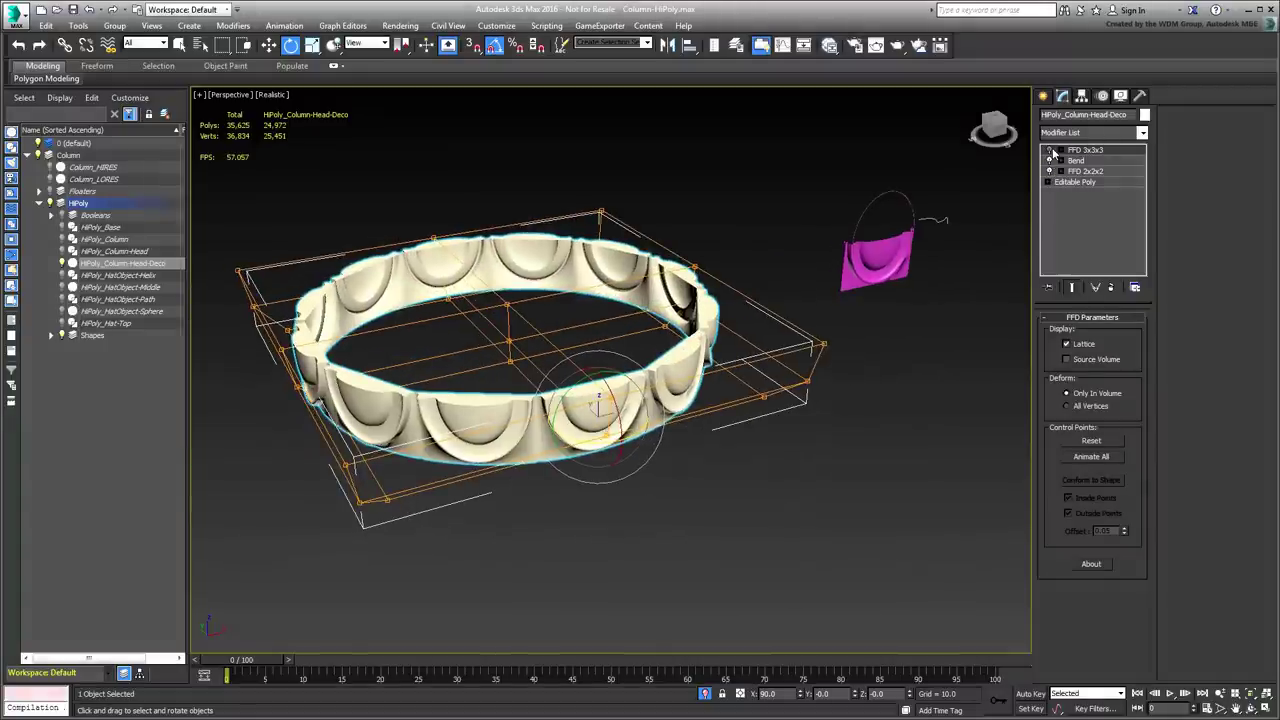
pyautogui.click(1049, 150)
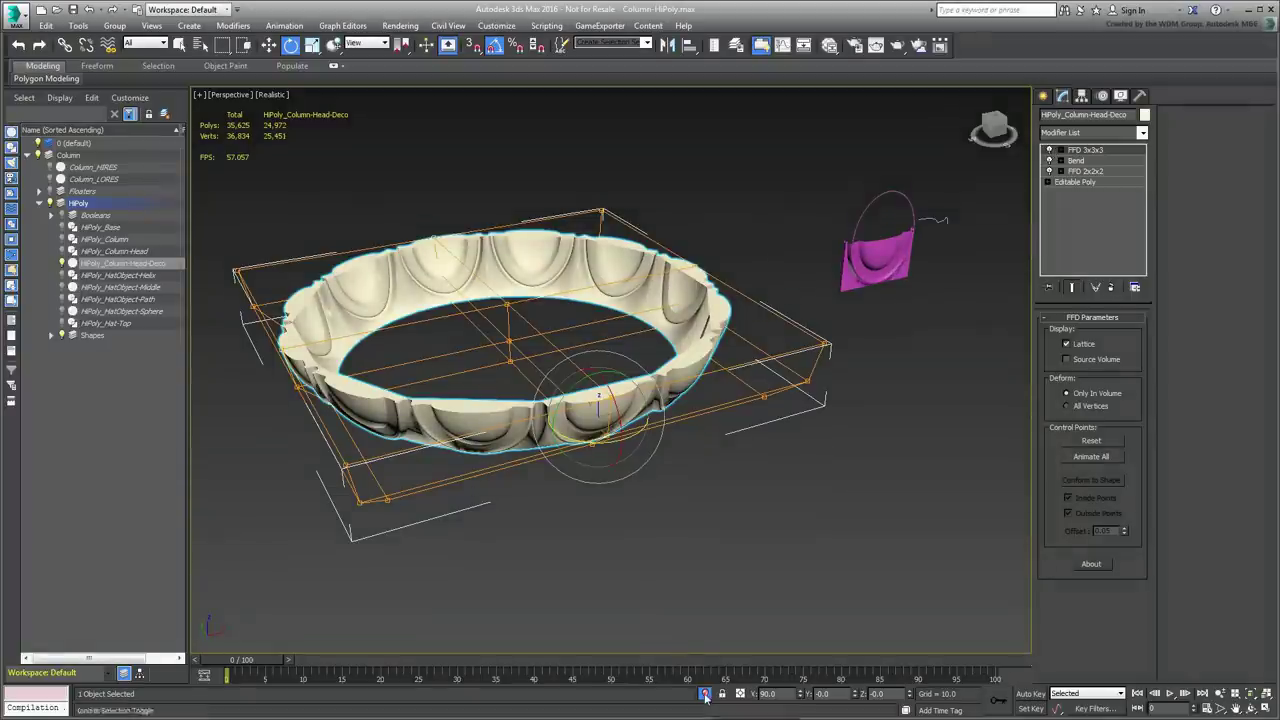
# Exit isolation mode, toggle the ring's FFD 3x3x3 and Bend modifiers off and on within the capital, and deselect the ring
pyautogui.click(705, 694)
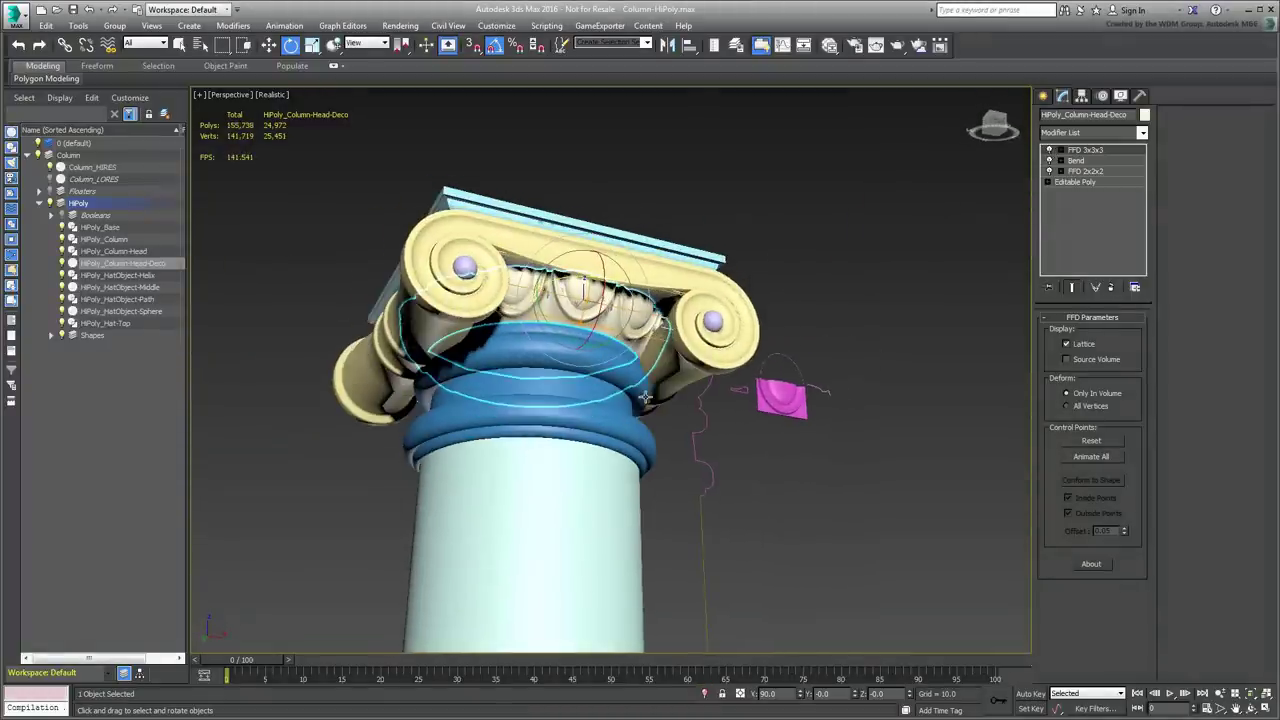
pyautogui.click(1049, 150)
pyautogui.click(1049, 150)
pyautogui.click(1049, 161)
pyautogui.click(1049, 161)
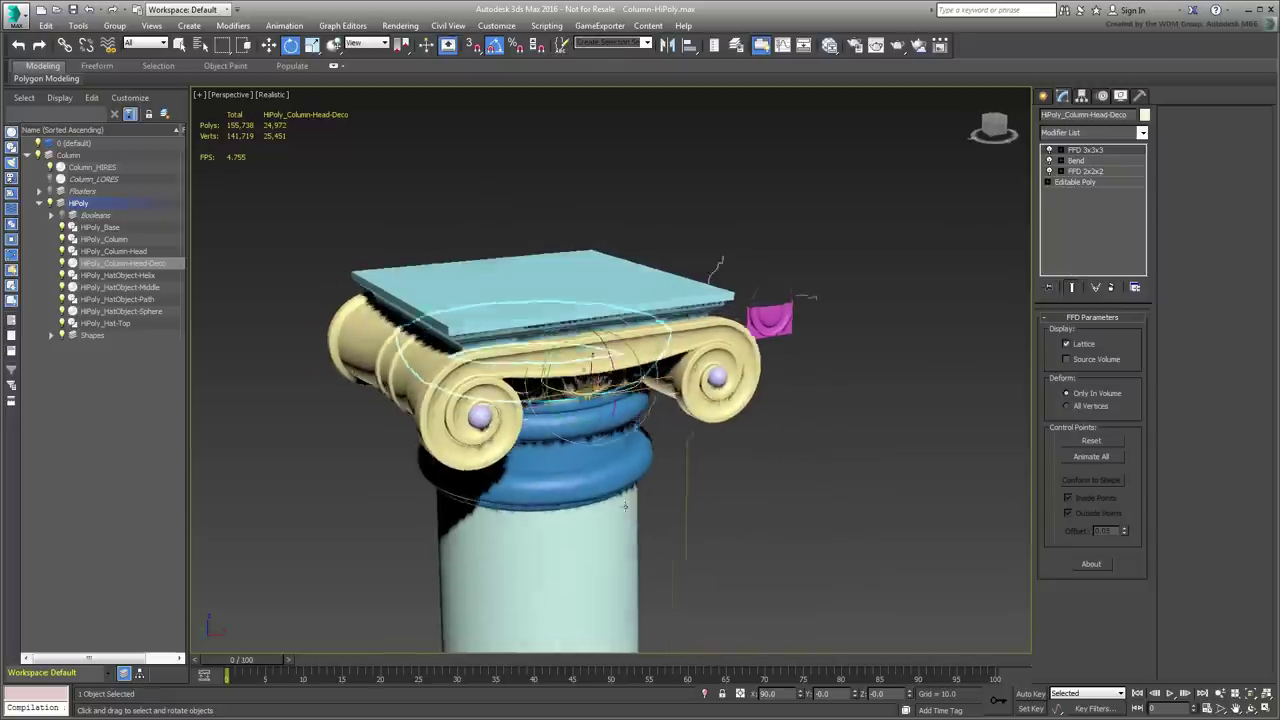
pyautogui.click(688, 501)
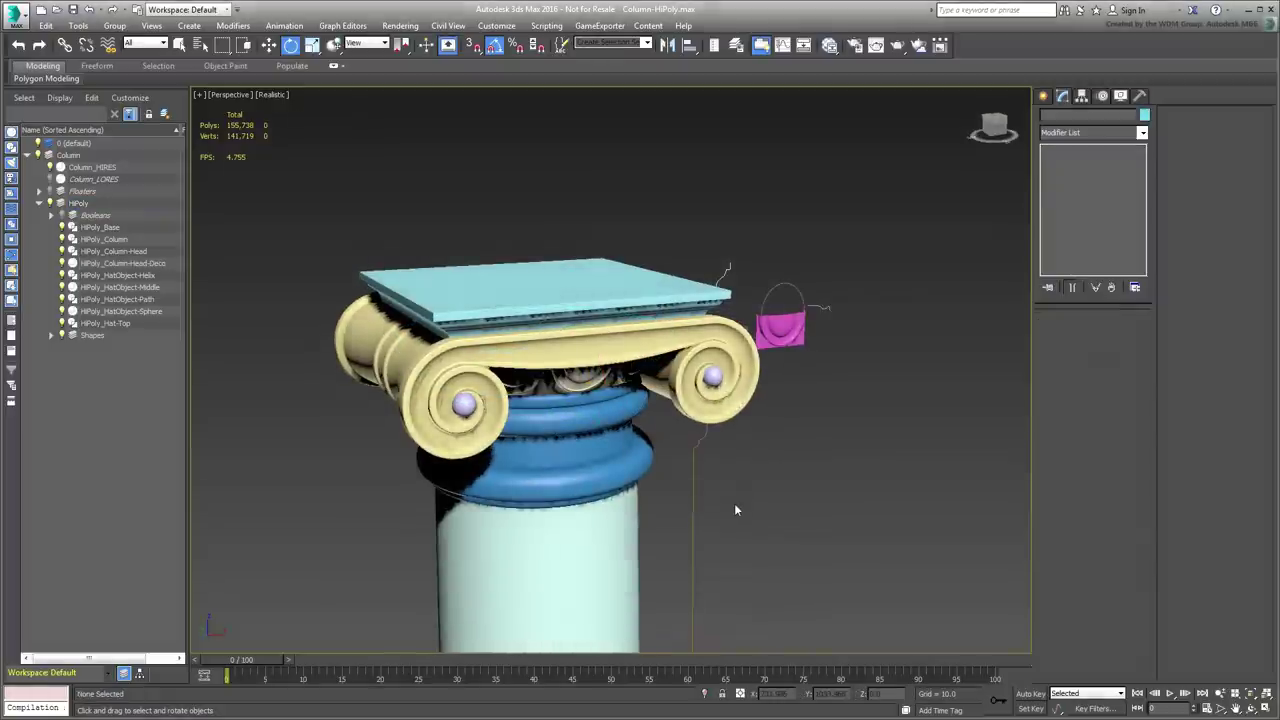
# Examine the finished stone column's fluted shaft, capital and the carved S.P.Q.R lettering below the volutes
pyautogui.scroll(-5, 737, 509)
pyautogui.moveTo(737, 509); pyautogui.dragTo(748, 376, button='middle')
pyautogui.scroll(3, 655, 345)
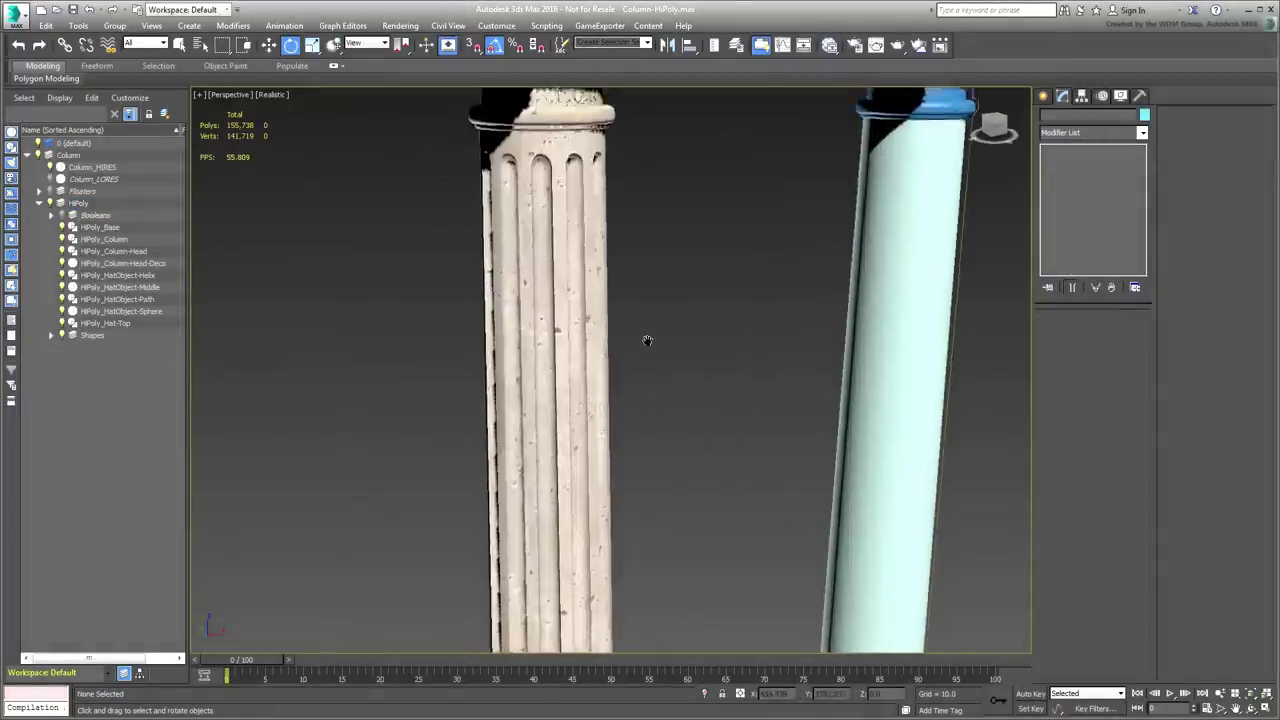
pyautogui.moveTo(649, 340); pyautogui.dragTo(667, 445, button='middle')
pyautogui.scroll(2, 667, 446)
pyautogui.scroll(5, 630, 299)
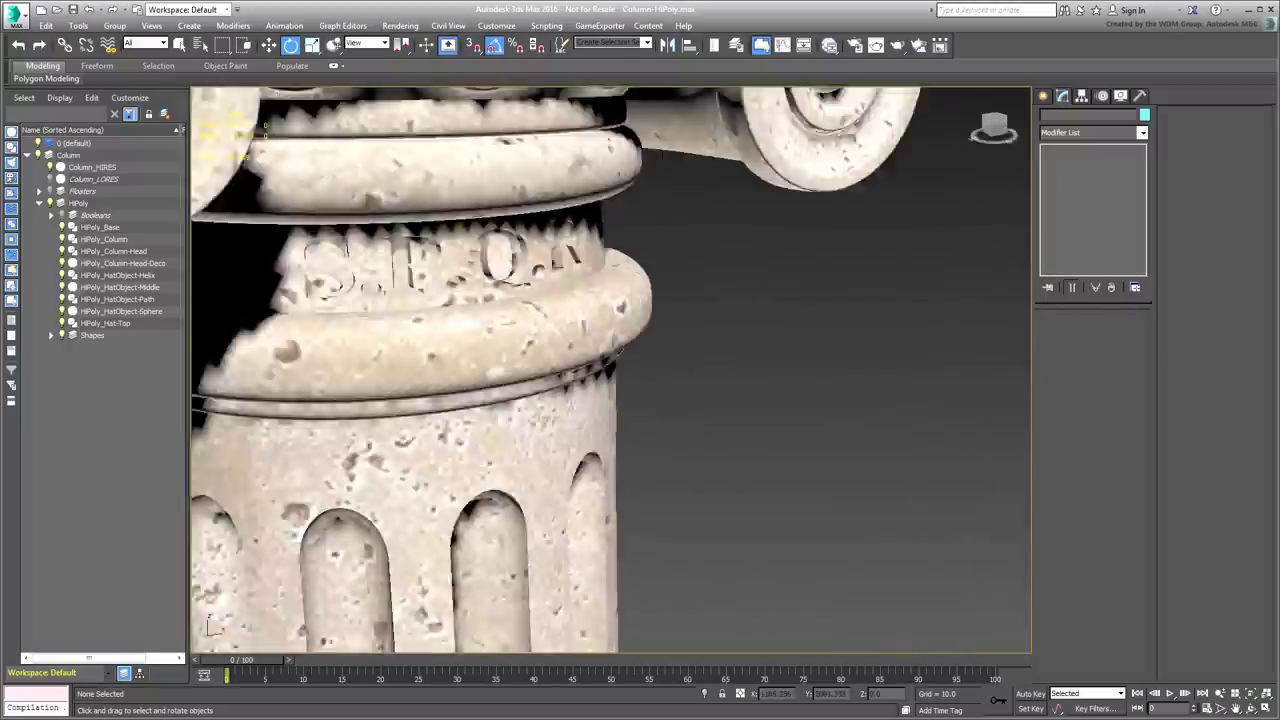
pyautogui.scroll(-3, 630, 299)
pyautogui.keyDown('alt'); pyautogui.moveTo(820, 399); pyautogui.dragTo(904, 446, button='middle'); pyautogui.keyUp('alt')
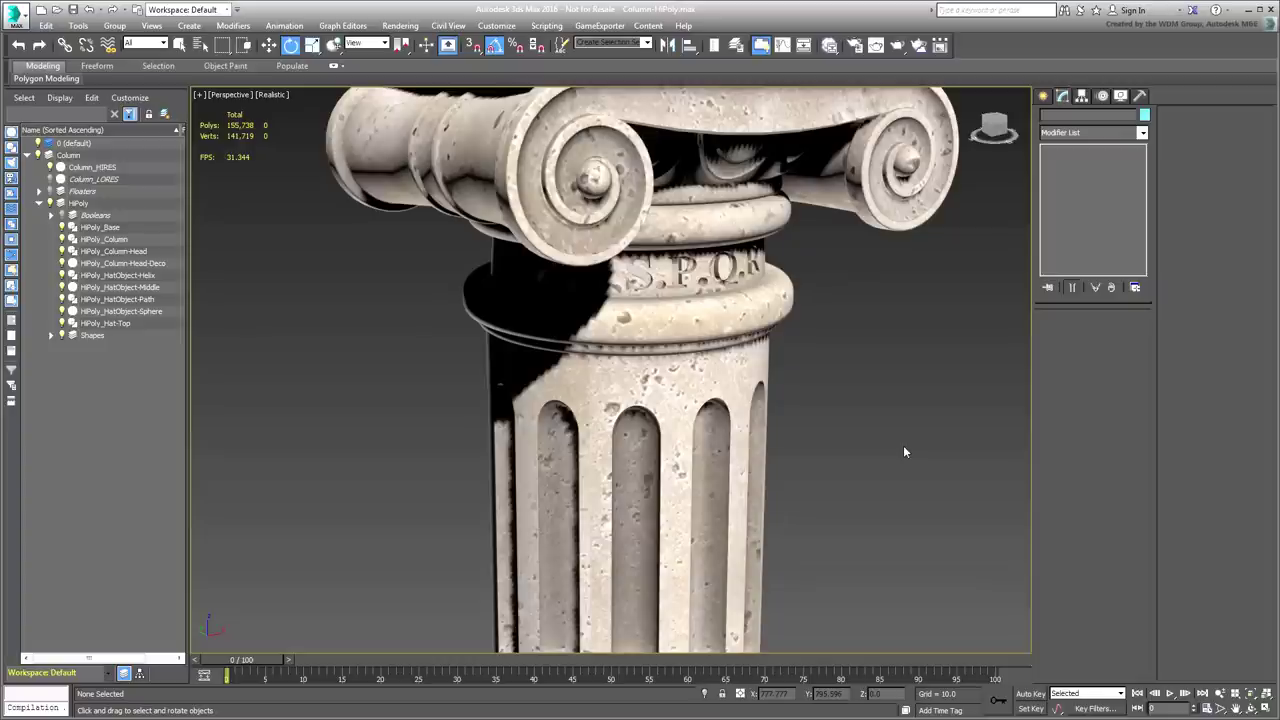
# Inspect the parameters of the long capsule placed along the plain column's shaft, and deselect it
pyautogui.scroll(-10, 868, 397)
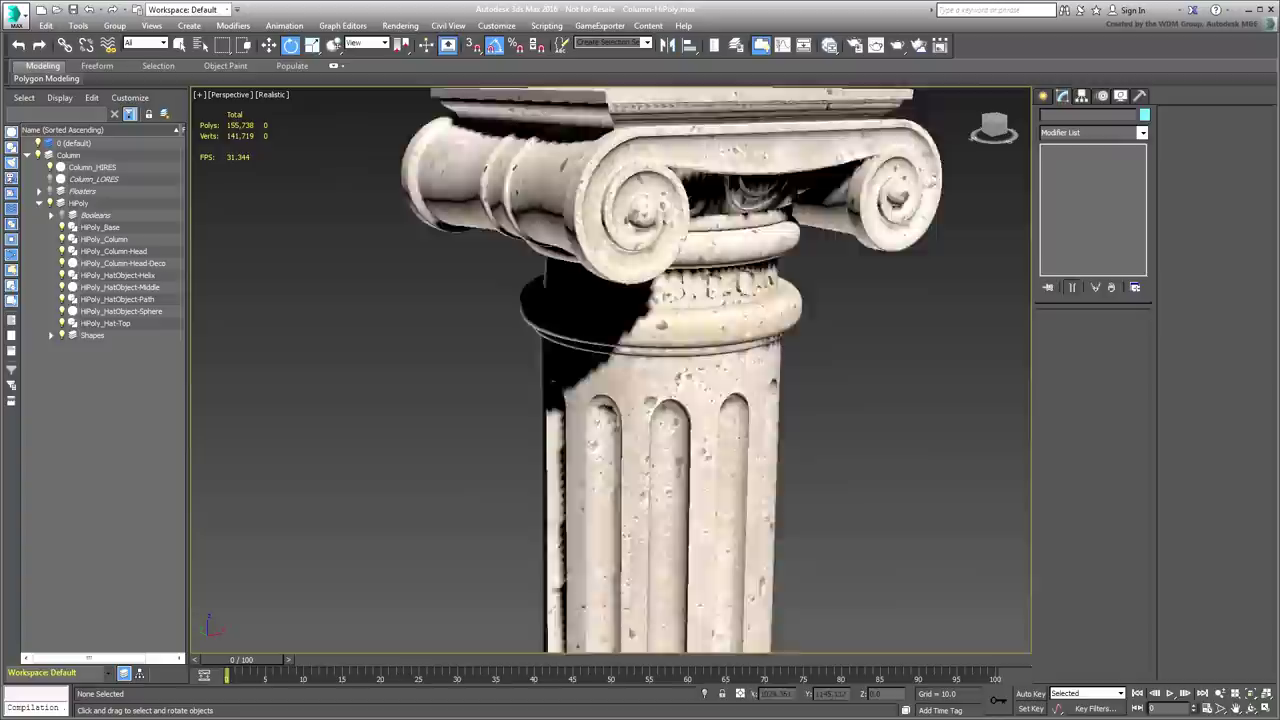
pyautogui.moveTo(868, 400); pyautogui.dragTo(673, 379, button='middle')
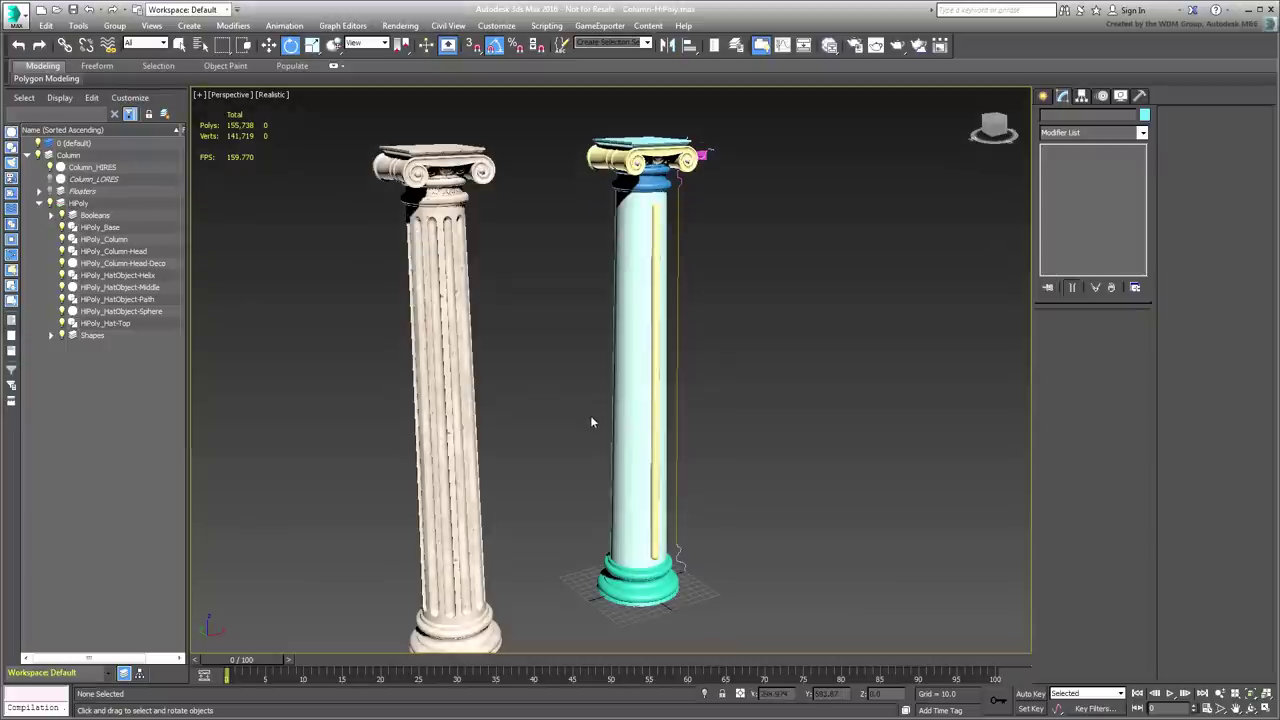
pyautogui.click(652, 402)
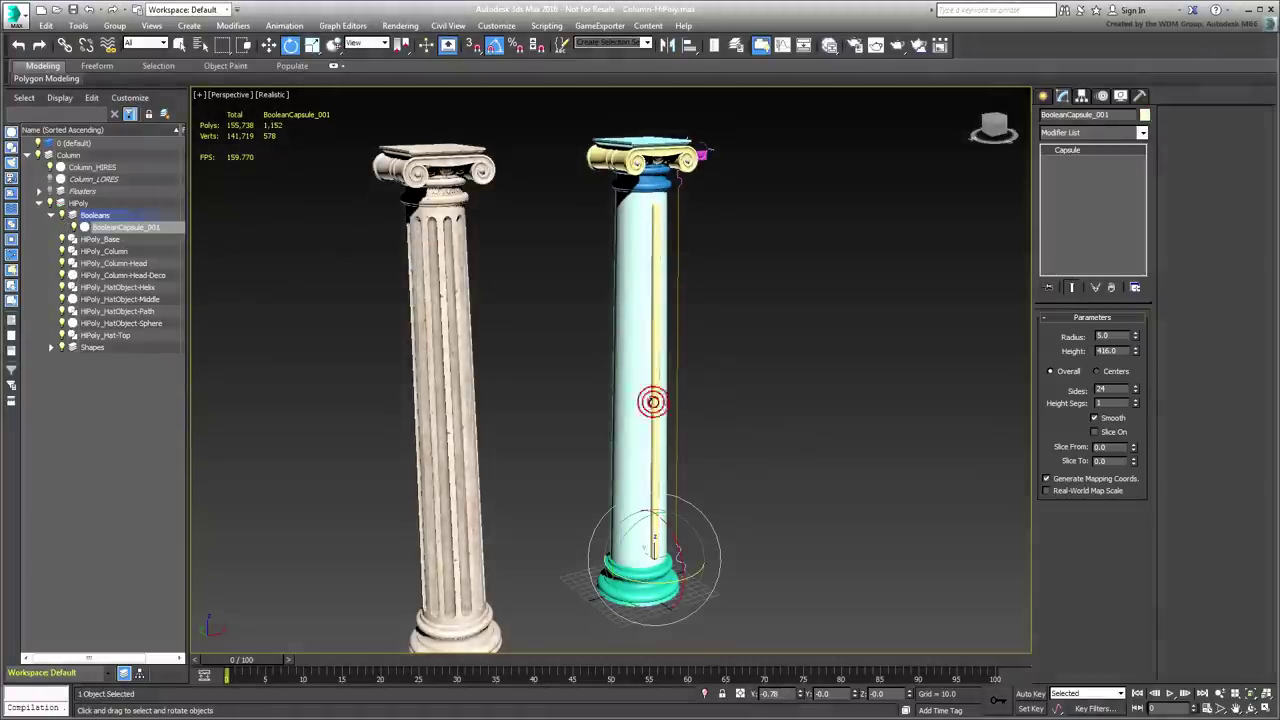
pyautogui.click(783, 404)
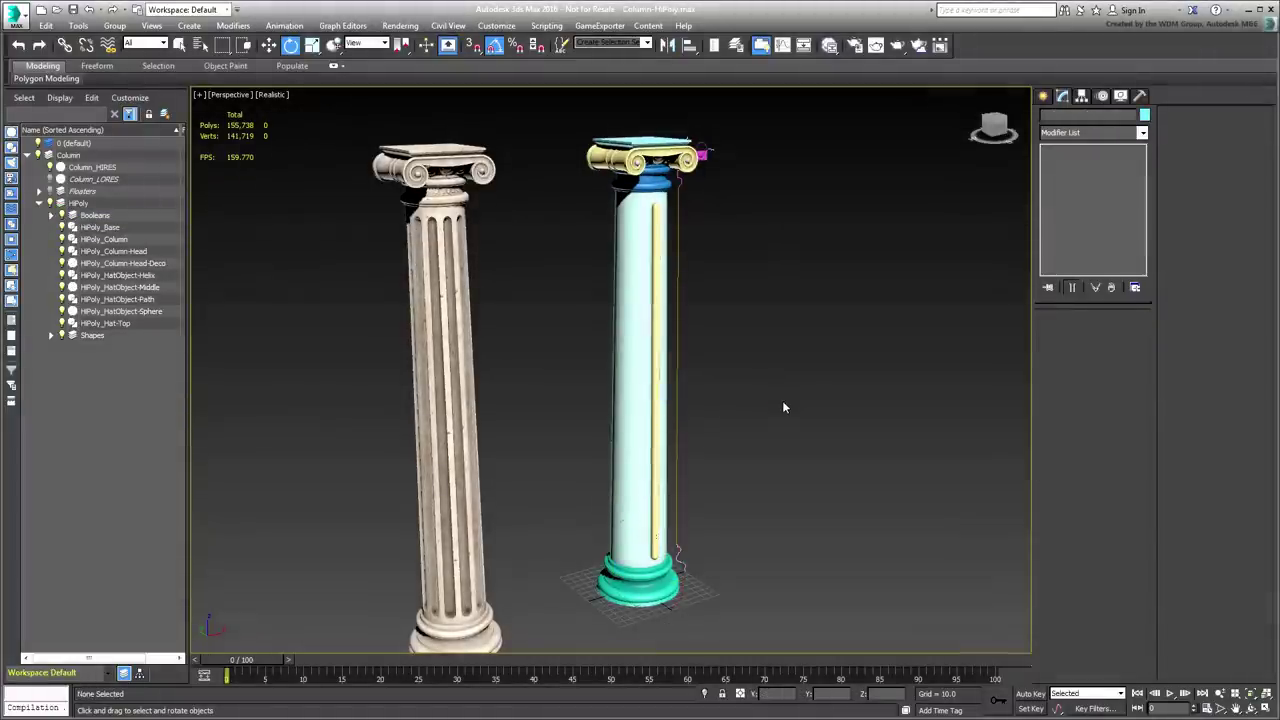
pyautogui.keyDown('alt'); pyautogui.moveTo(743, 401); pyautogui.dragTo(734, 406, button='middle'); pyautogui.keyUp('alt')
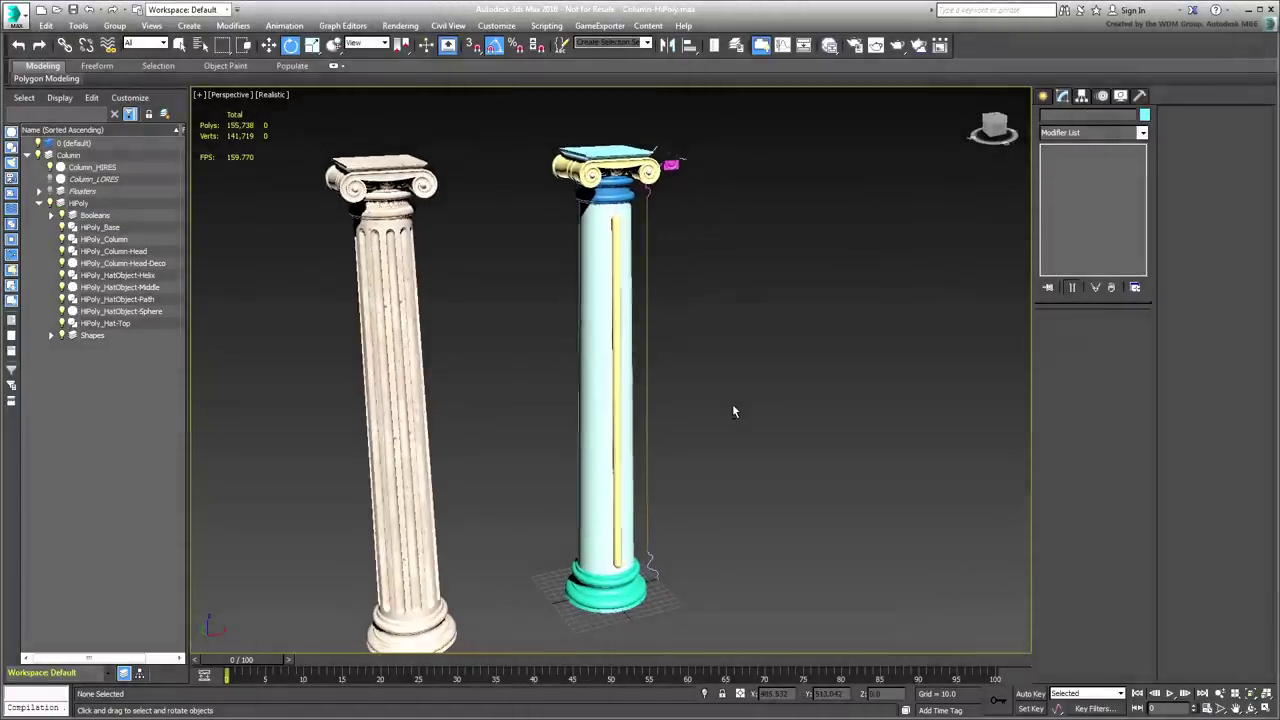
# Clone the plain shaft and its capsule together as one copy beside the column, and deselect the clones
pyautogui.moveTo(502, 342)
pyautogui.mouseDown()
pyautogui.moveTo(616, 424)
pyautogui.moveTo(789, 356)
pyautogui.mouseUp()
pyautogui.rightClick(710, 402)
pyautogui.click(731, 434)
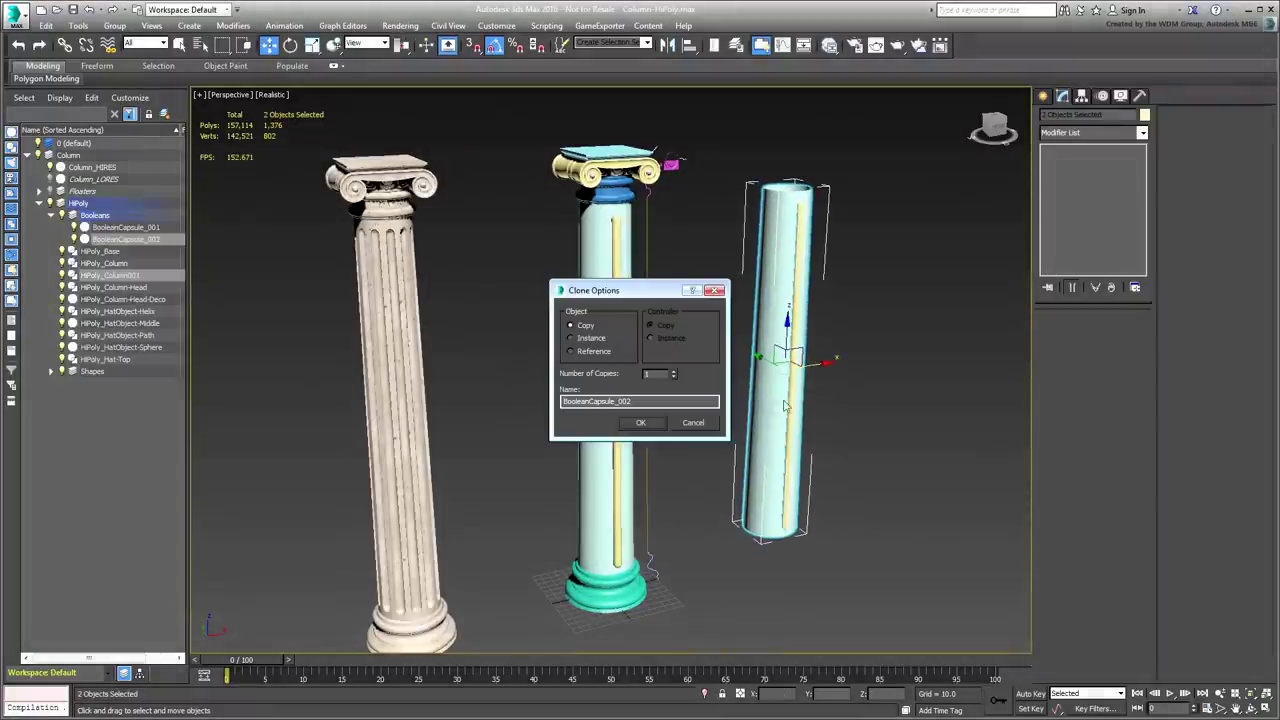
pyautogui.click(640, 423)
pyautogui.scroll(6, 743, 432)
pyautogui.click(718, 448)
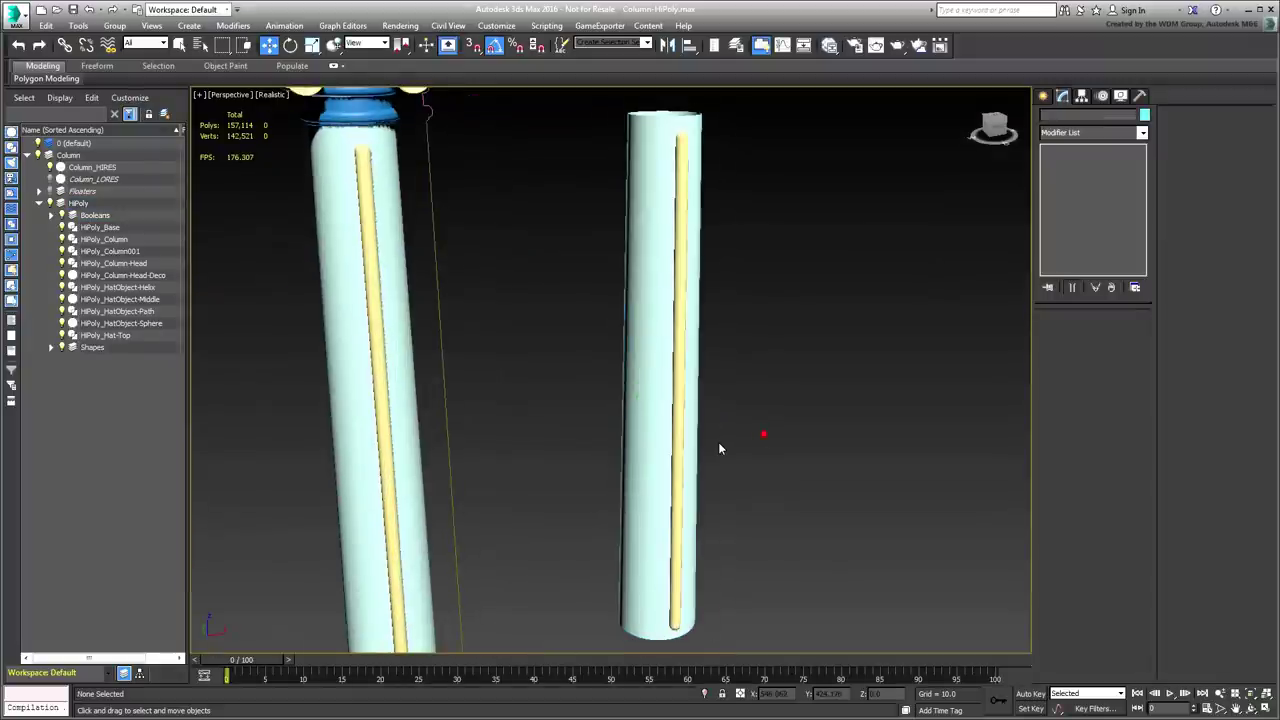
# Set the copied capsule to rotate about the copied shaft, with HiPoly_Column001 as picked coordinate system and Use Transform Coordinate Center
pyautogui.click(681, 433)
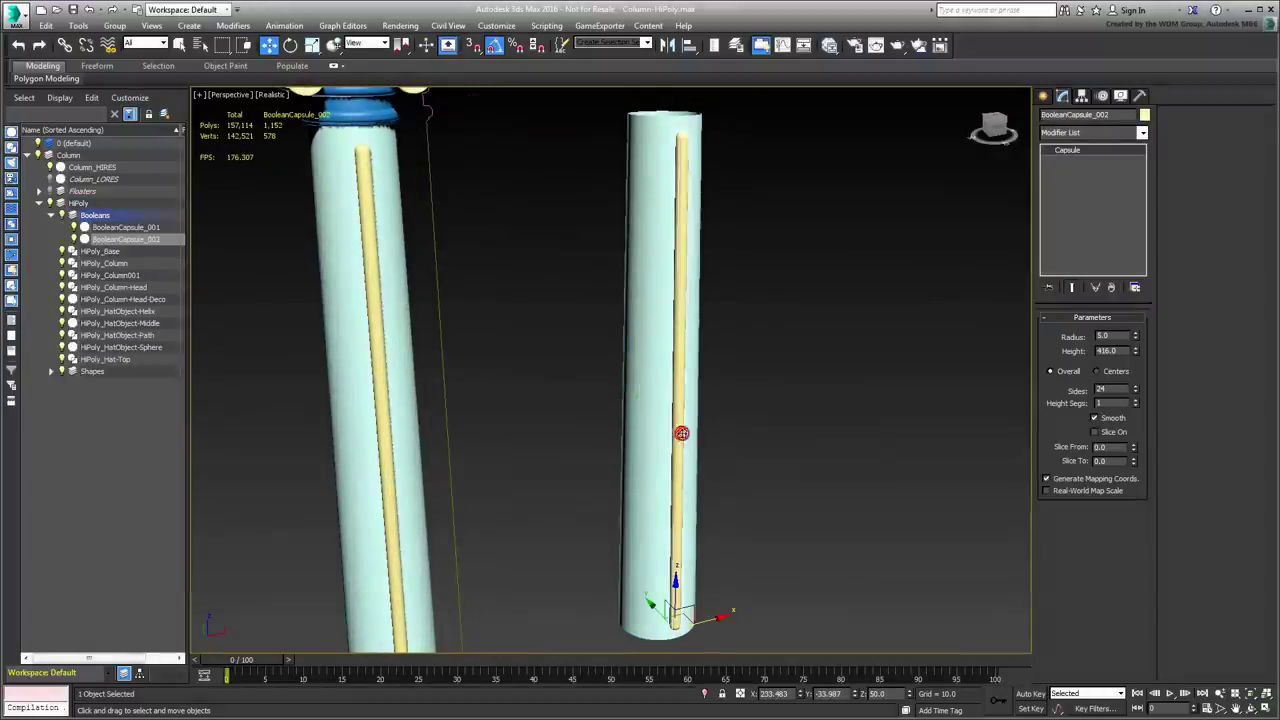
pyautogui.click(290, 45)
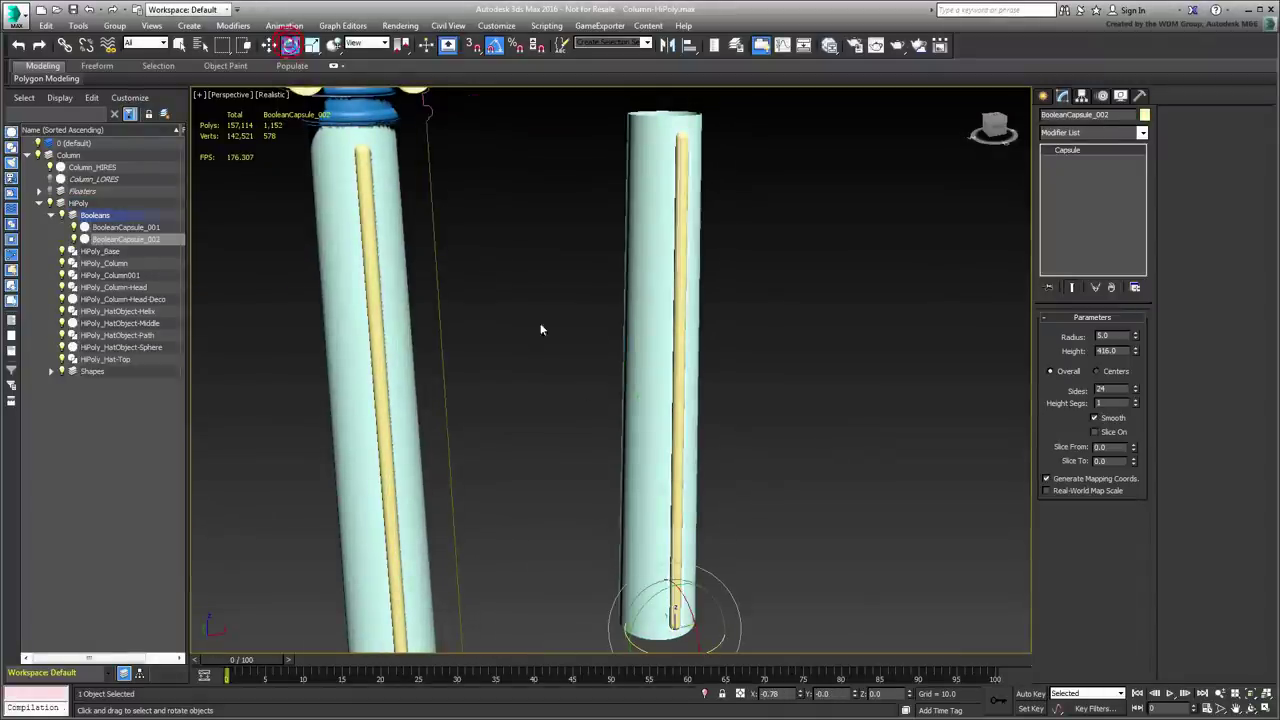
pyautogui.moveTo(596, 455); pyautogui.dragTo(582, 412, button='middle')
pyautogui.scroll(-3, 582, 412)
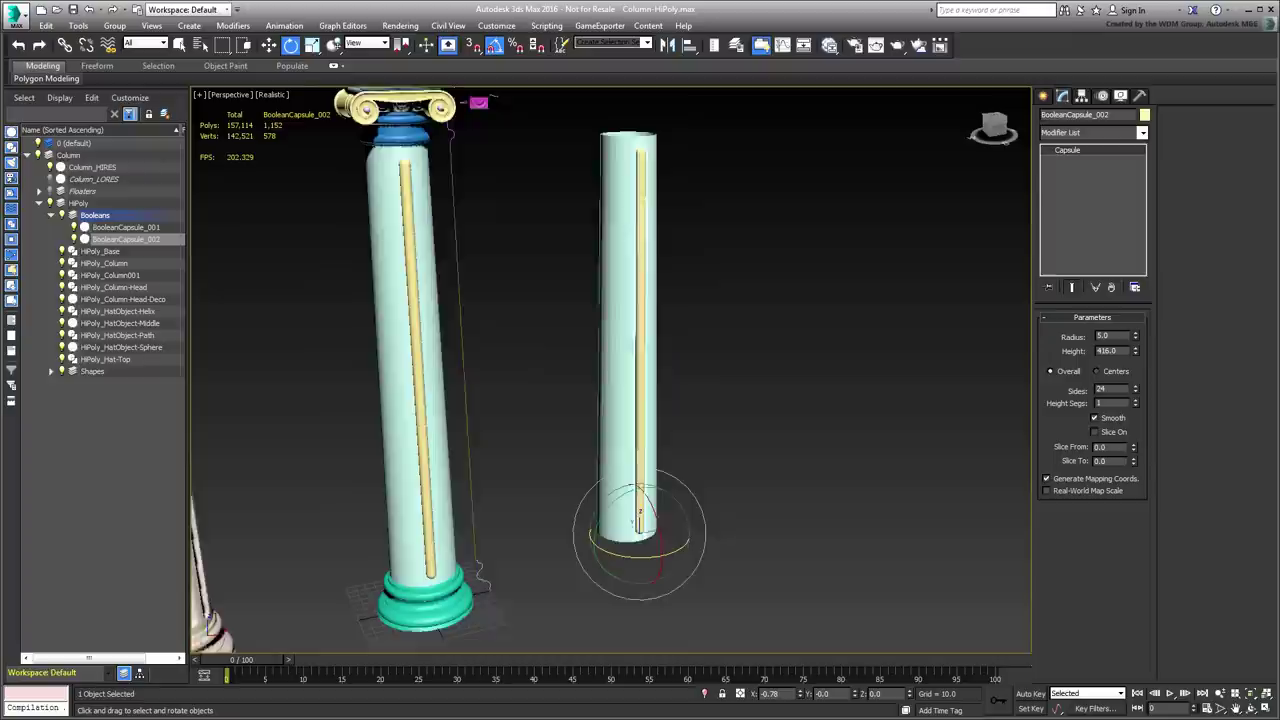
pyautogui.moveTo(549, 336); pyautogui.dragTo(540, 384, button='middle')
pyautogui.moveTo(638, 601)
pyautogui.mouseDown()
pyautogui.moveTo(491, 610)
pyautogui.moveTo(626, 602)
pyautogui.mouseUp()
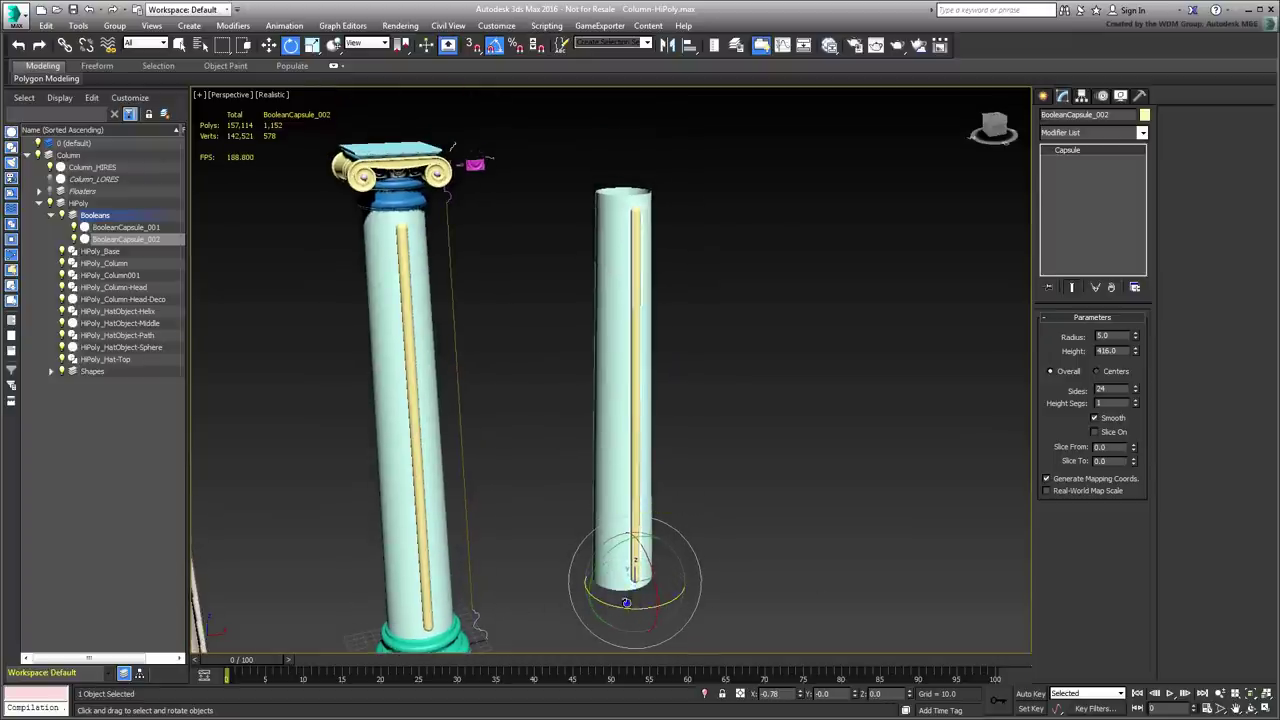
pyautogui.click(381, 44)
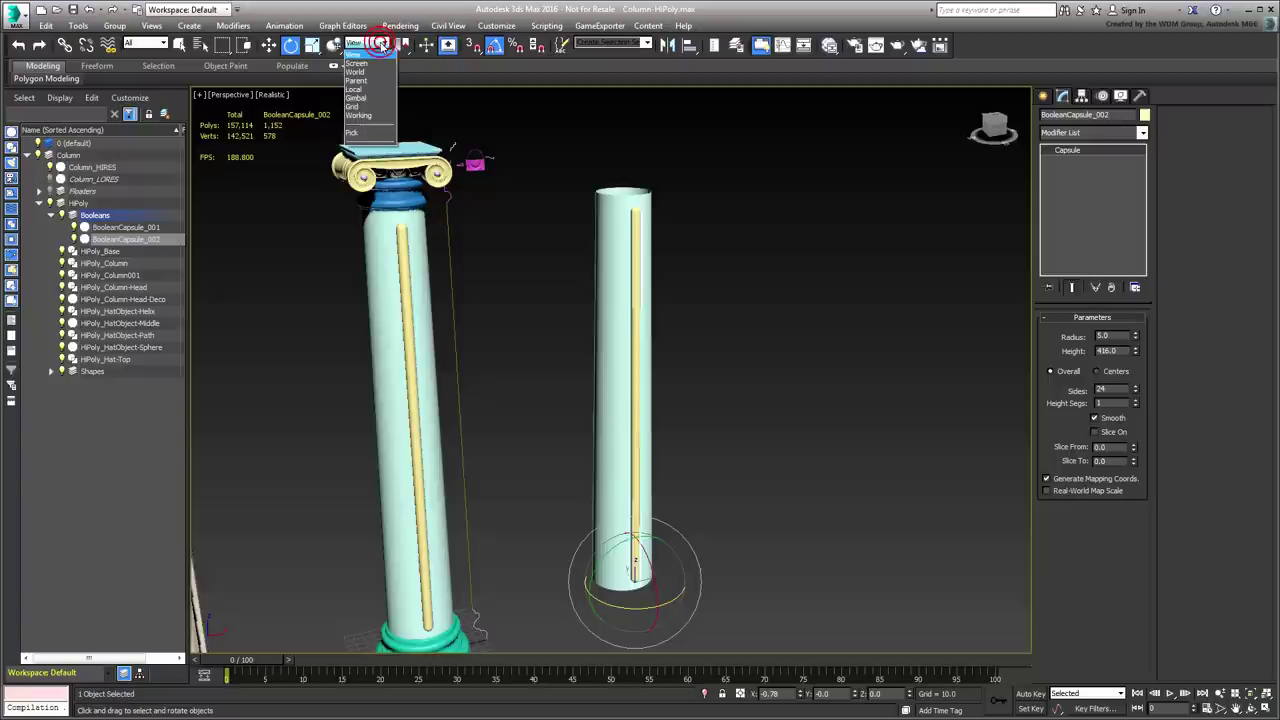
pyautogui.click(352, 132)
pyautogui.click(611, 208)
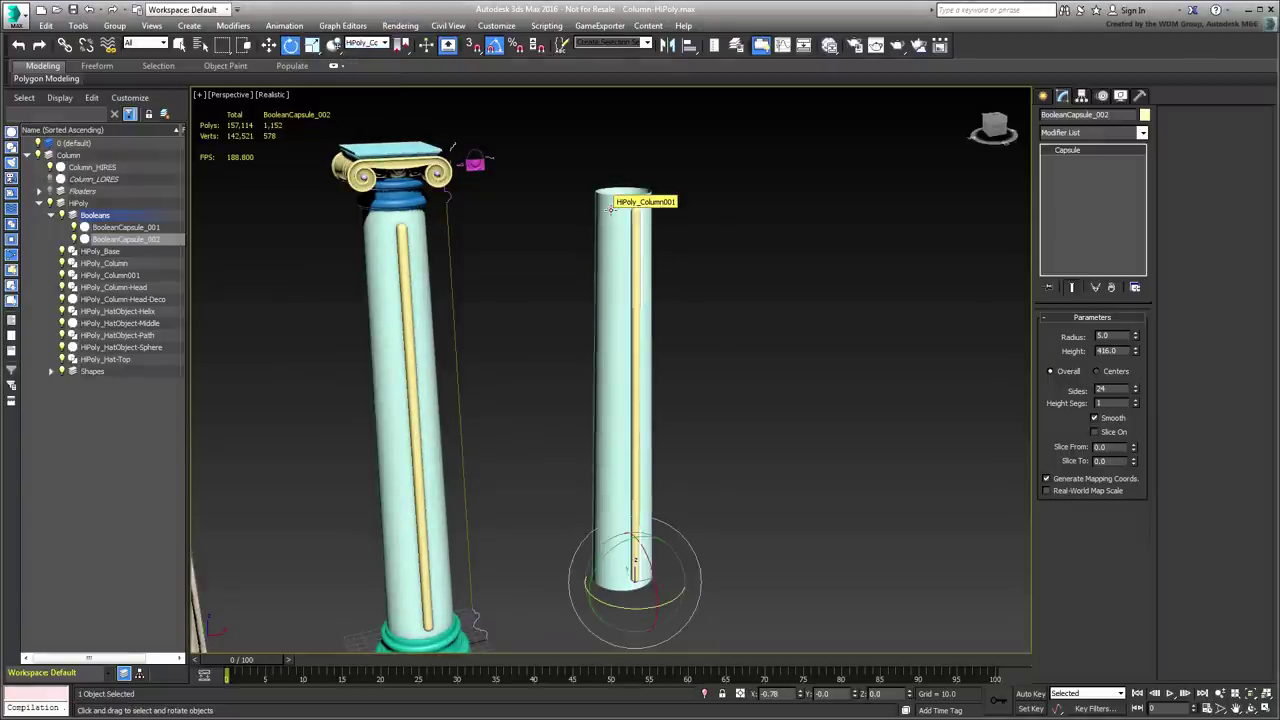
pyautogui.moveTo(401, 45); pyautogui.dragTo(403, 112)
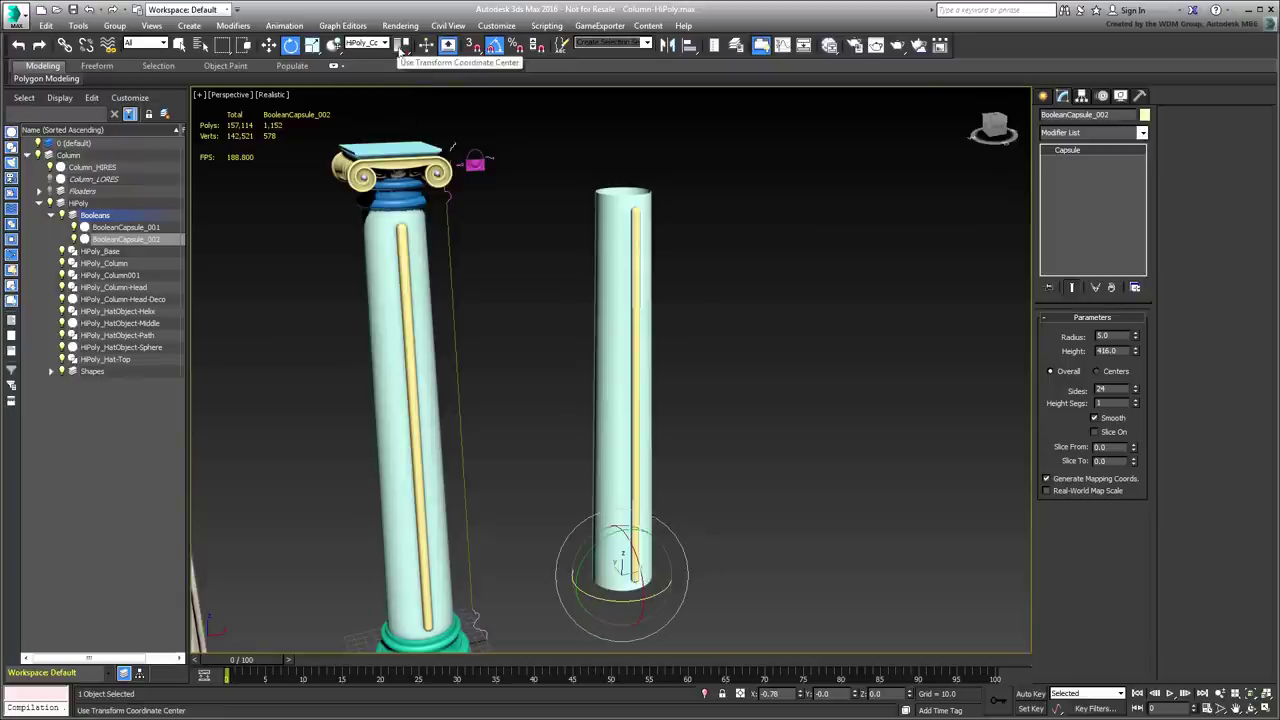
# Clone the capsule around the copied shaft by rotating it -30 degrees about Z with 11 copies, and deselect
pyautogui.moveTo(608, 601)
pyautogui.mouseDown()
pyautogui.moveTo(503, 569)
pyautogui.moveTo(655, 583)
pyautogui.moveTo(606, 577)
pyautogui.moveTo(611, 598)
pyautogui.moveTo(586, 596)
pyautogui.mouseUp()
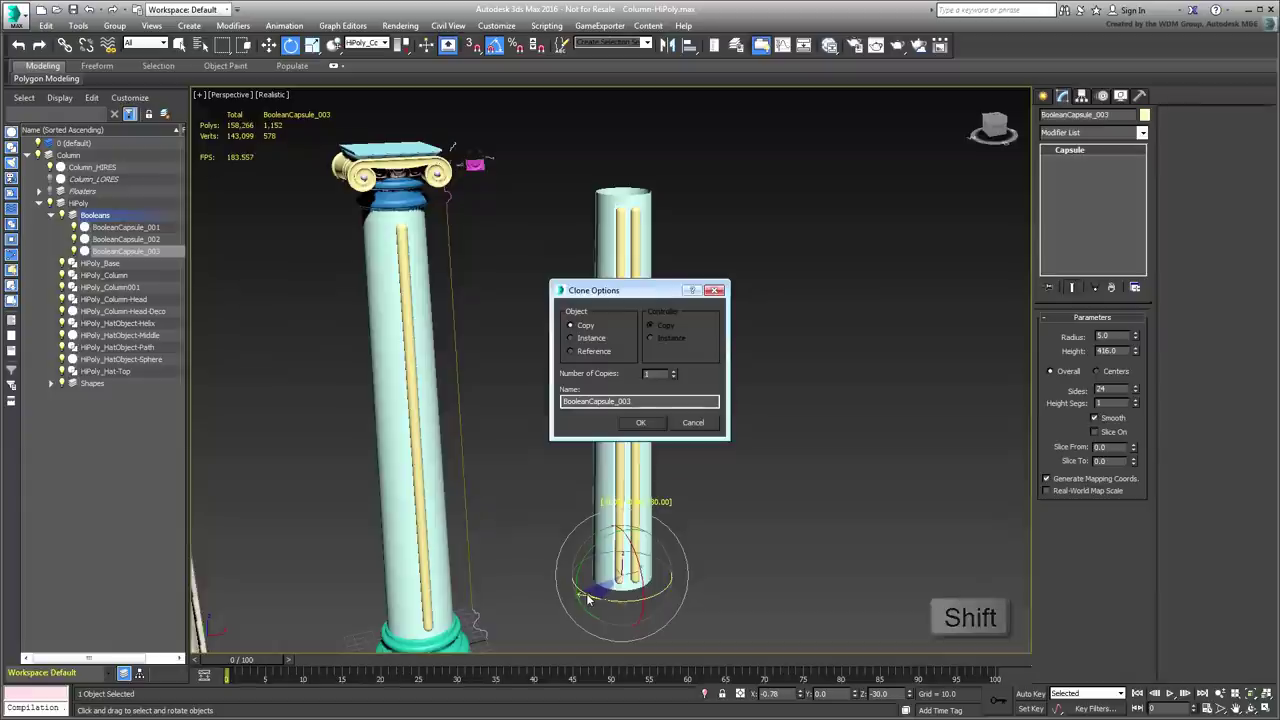
pyautogui.click(641, 422)
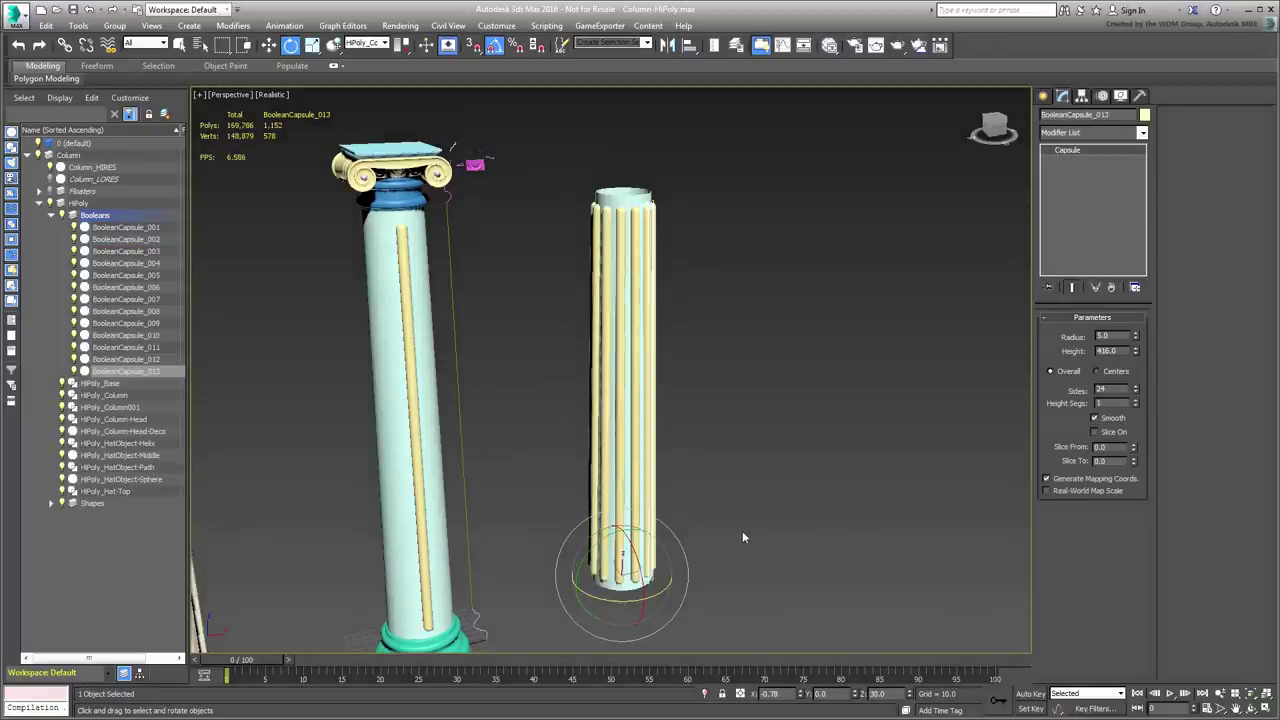
pyautogui.moveTo(698, 465)
pyautogui.keyDown('alt'); pyautogui.mouseDown(button='middle')
pyautogui.moveTo(622, 492)
pyautogui.moveTo(697, 484)
pyautogui.mouseUp(button='middle'); pyautogui.keyUp('alt')
pyautogui.click(738, 398)
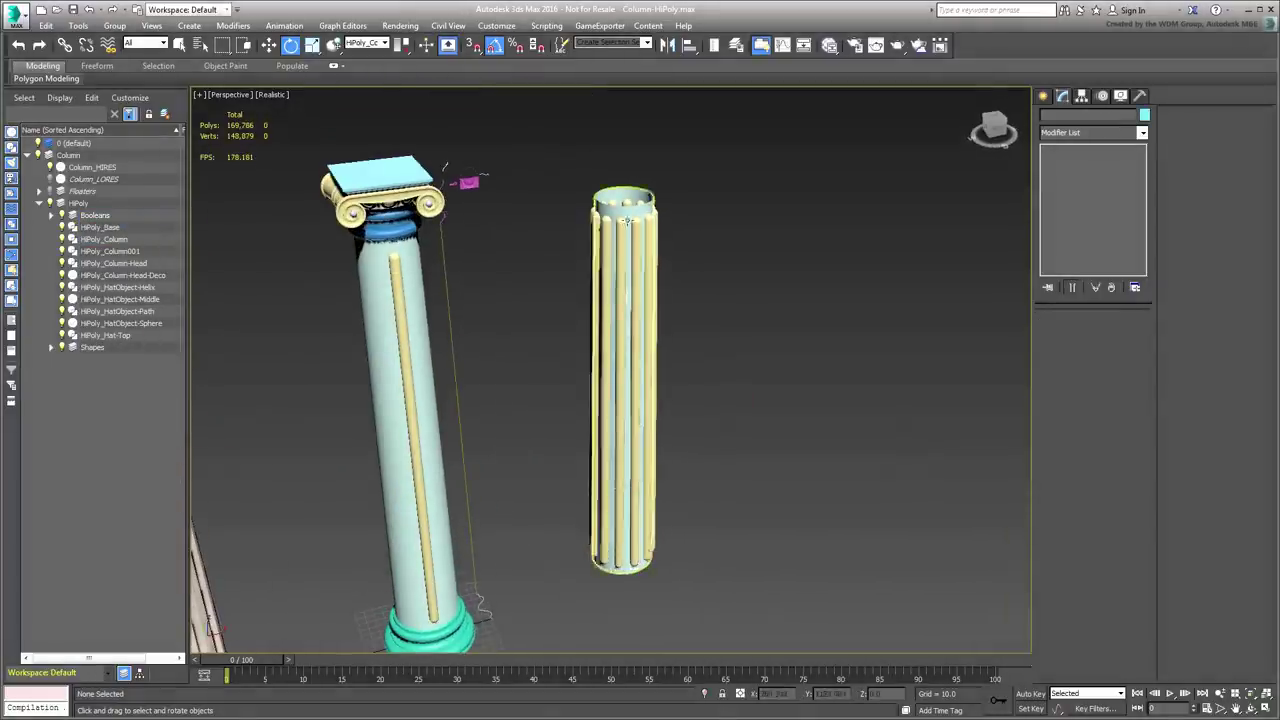
# Create a ProBoolean on the copied shaft with the Subtraction operation and subtract the first capsule from it
pyautogui.click(650, 300)
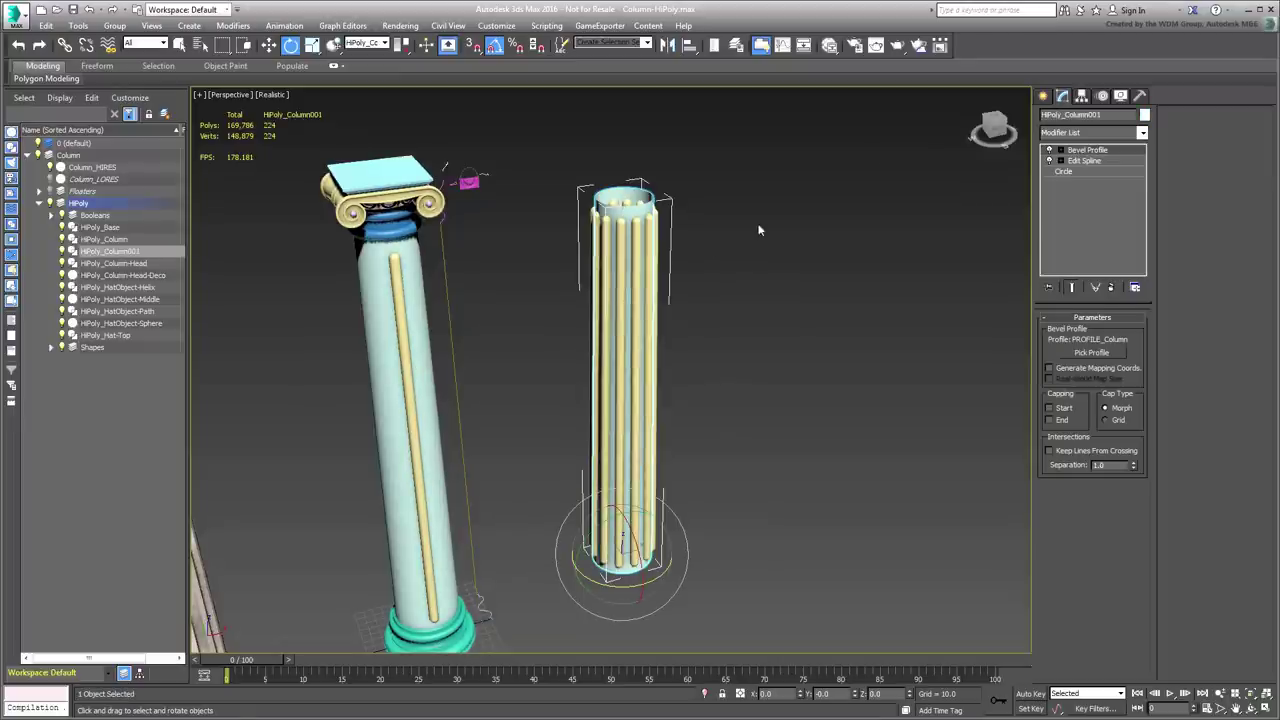
pyautogui.click(1043, 95)
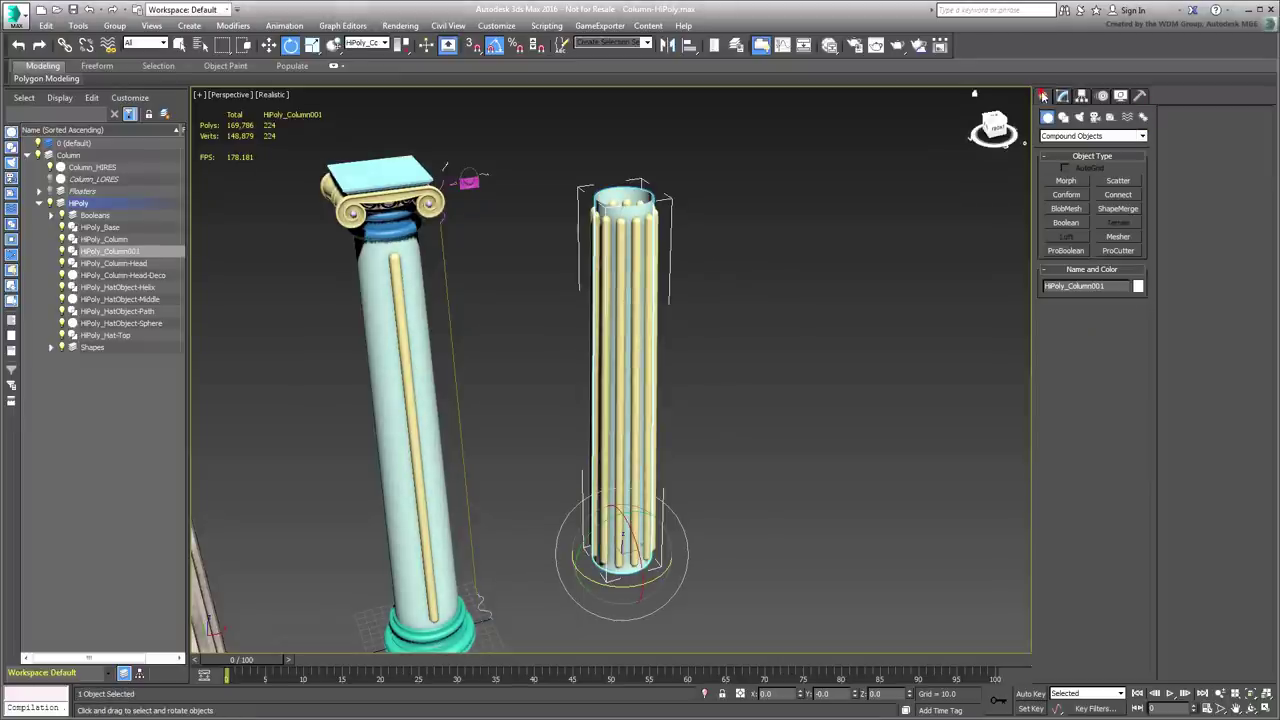
pyautogui.click(1069, 139)
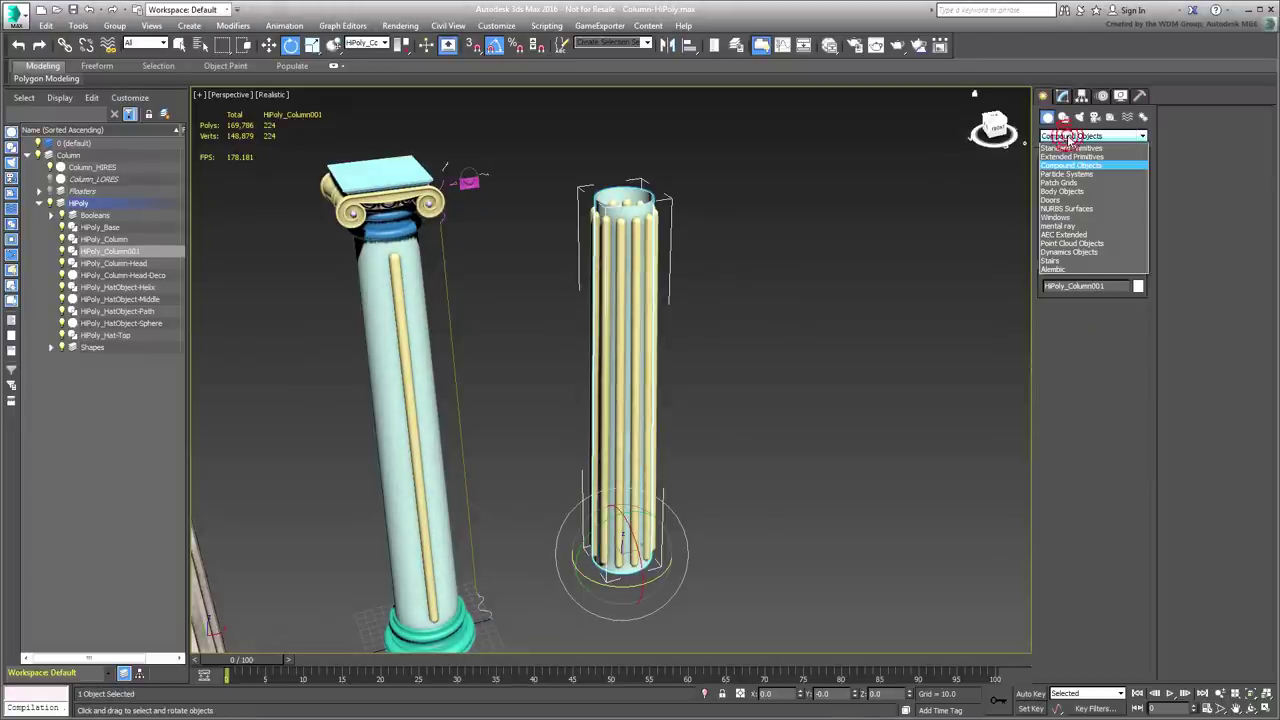
pyautogui.click(1069, 166)
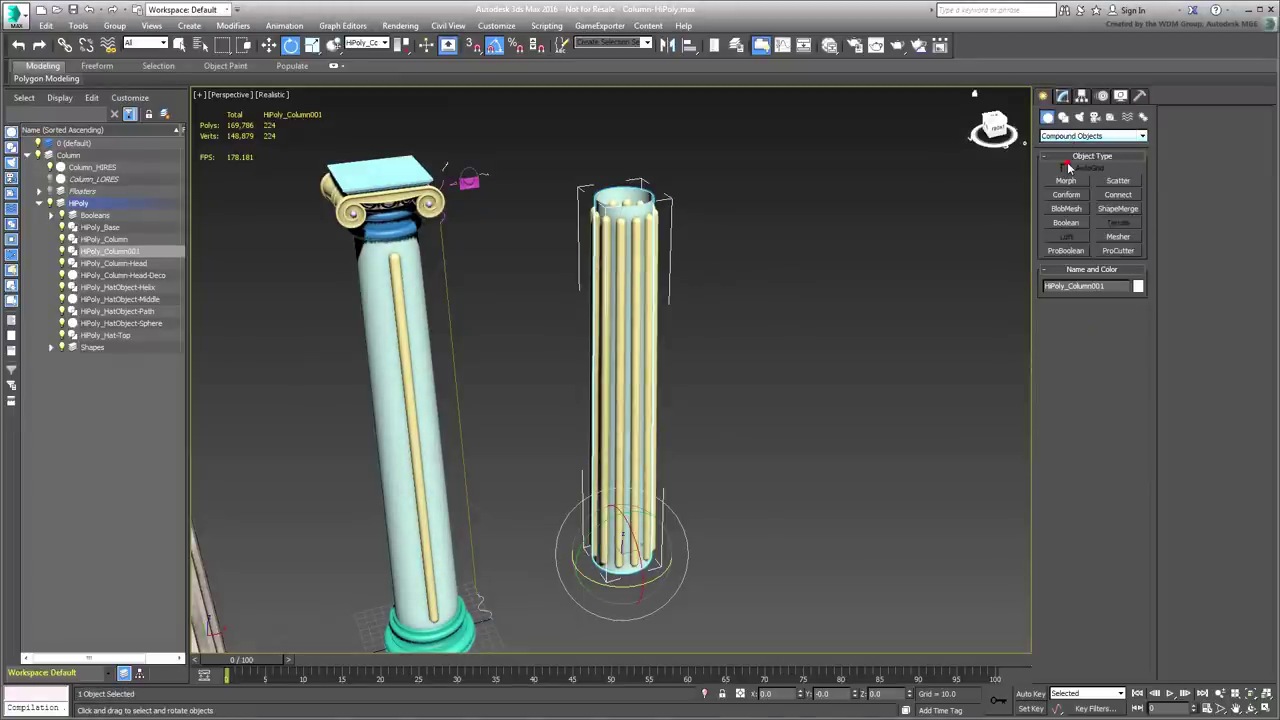
pyautogui.click(1064, 252)
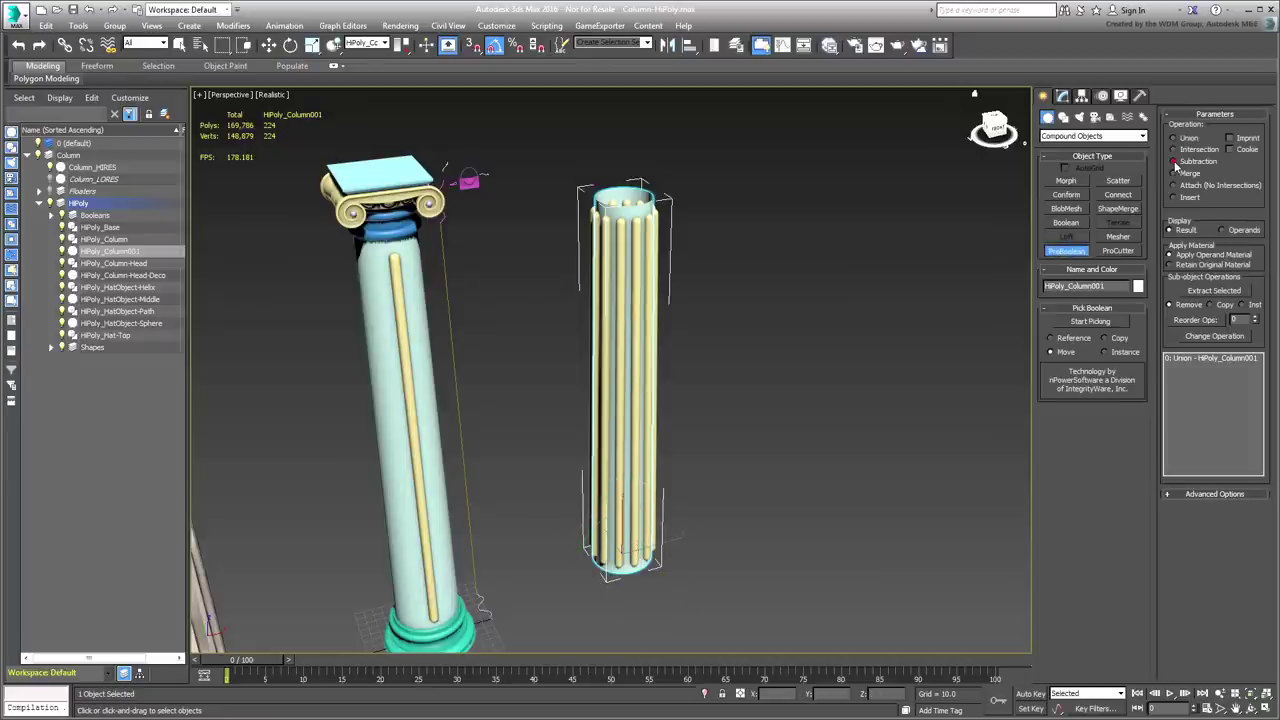
pyautogui.click(1093, 321)
pyautogui.click(634, 319)
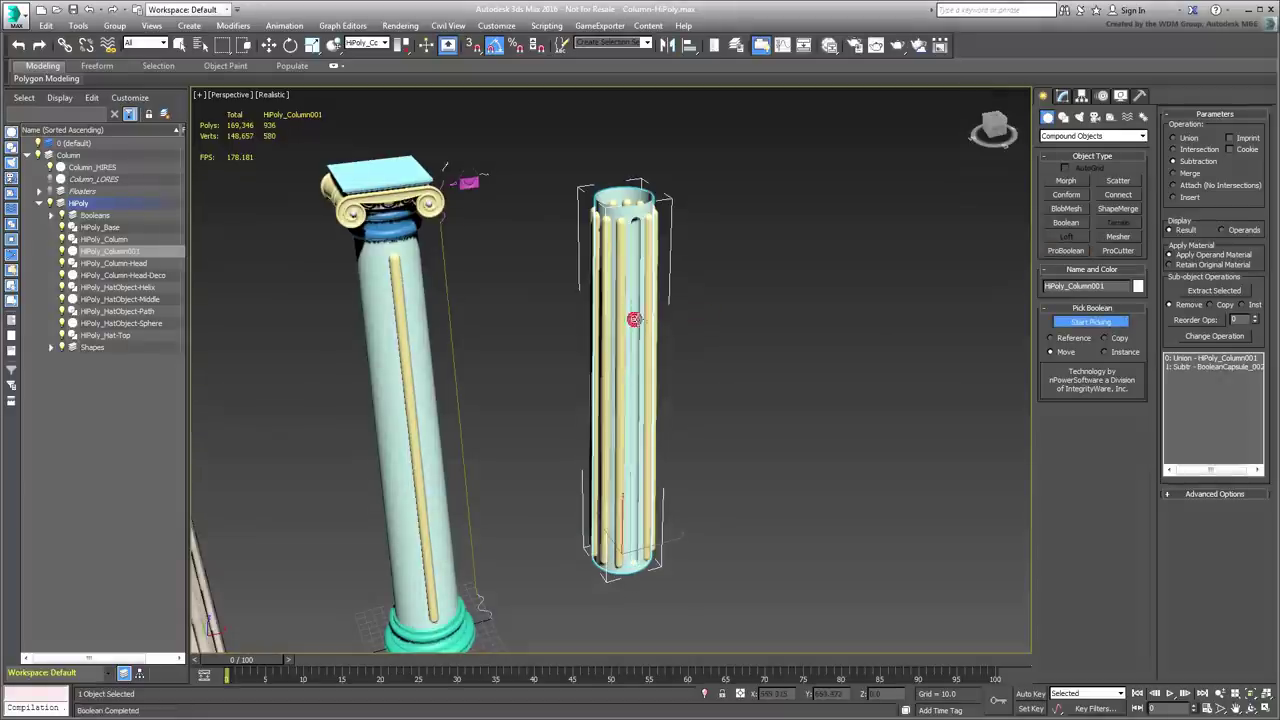
# Subtract all the remaining capsules from the copied shaft with ProBoolean, and end the picking
pyautogui.click(649, 318)
pyautogui.keyDown('alt'); pyautogui.moveTo(649, 318); pyautogui.dragTo(614, 332, button='middle'); pyautogui.keyUp('alt')
pyautogui.scroll(3, 642, 306)
pyautogui.click(642, 306)
pyautogui.click(657, 302)
pyautogui.click(613, 316)
pyautogui.click(636, 314)
pyautogui.click(656, 313)
pyautogui.click(613, 338)
pyautogui.click(636, 334)
pyautogui.click(656, 334)
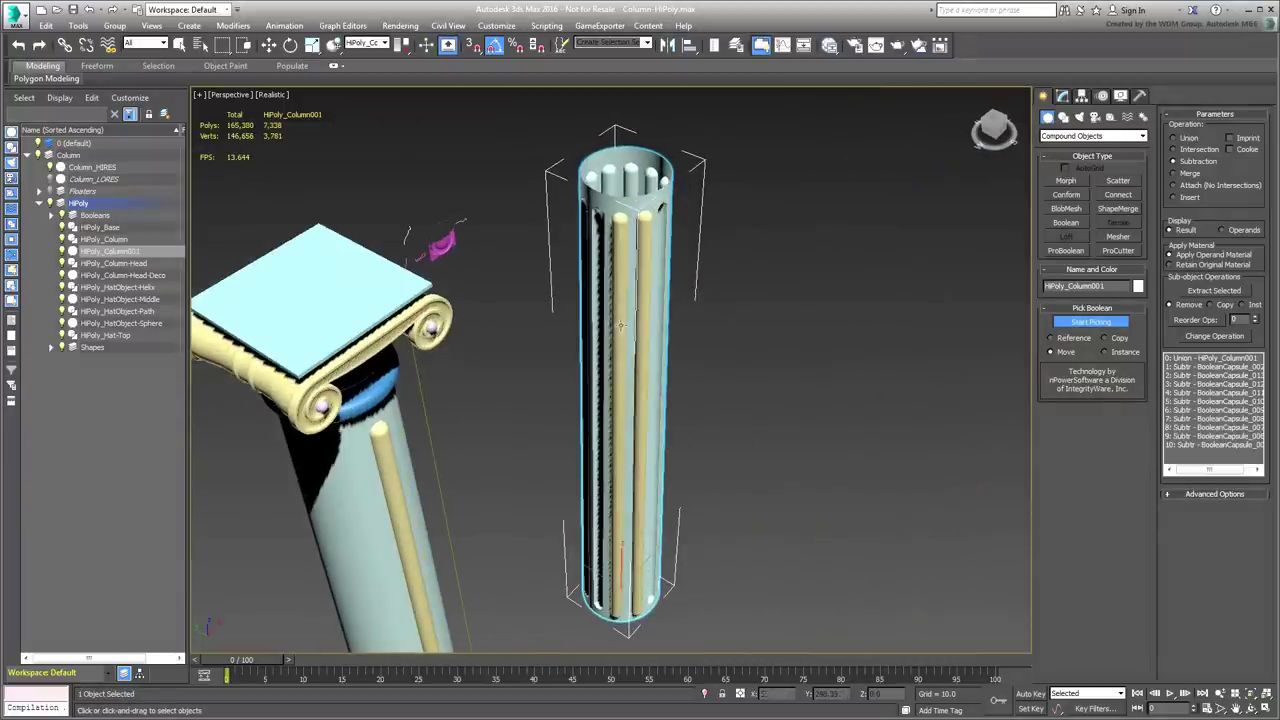
pyautogui.click(622, 327)
pyautogui.click(648, 328)
pyautogui.keyDown('alt'); pyautogui.moveTo(744, 374); pyautogui.dragTo(788, 304, button='middle'); pyautogui.keyUp('alt')
pyautogui.scroll(-3, 699, 357)
pyautogui.press('w')
pyautogui.scroll(-3, 753, 358)
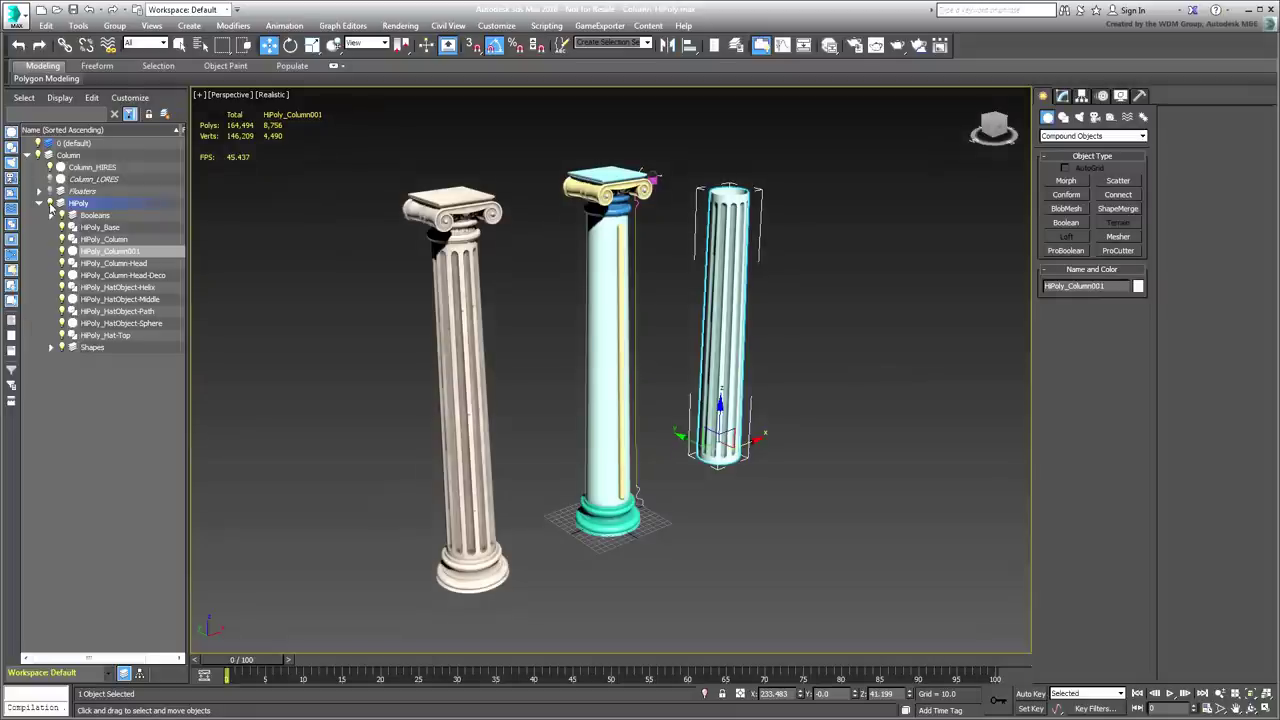
# Hide the HiPoly layer and unhide the Column_LORES object and the Floaters layer
pyautogui.click(50, 203)
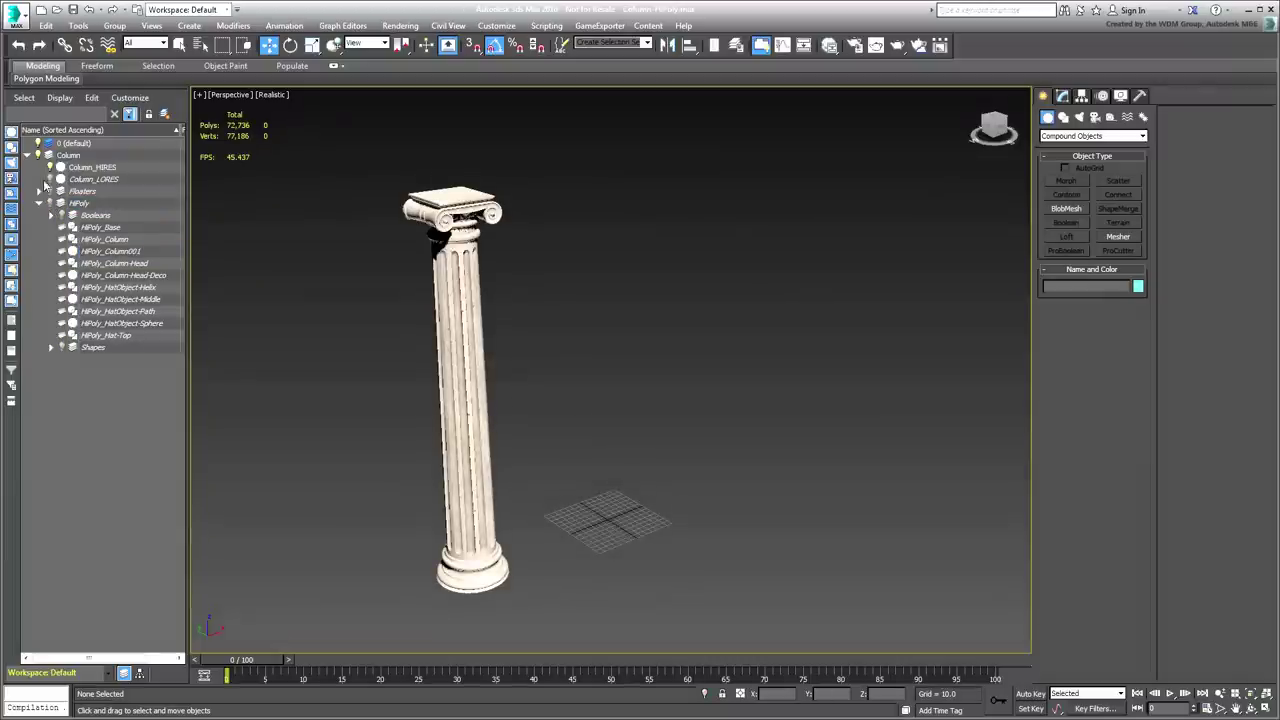
pyautogui.click(50, 179)
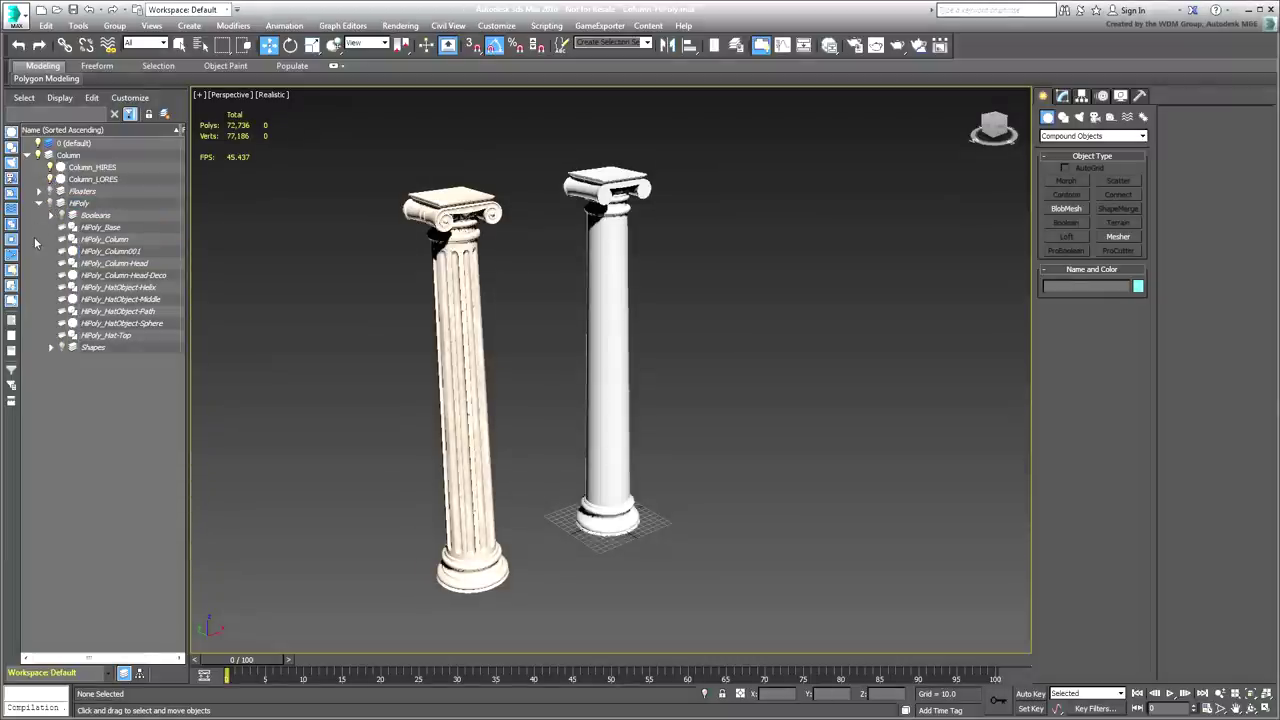
pyautogui.click(49, 191)
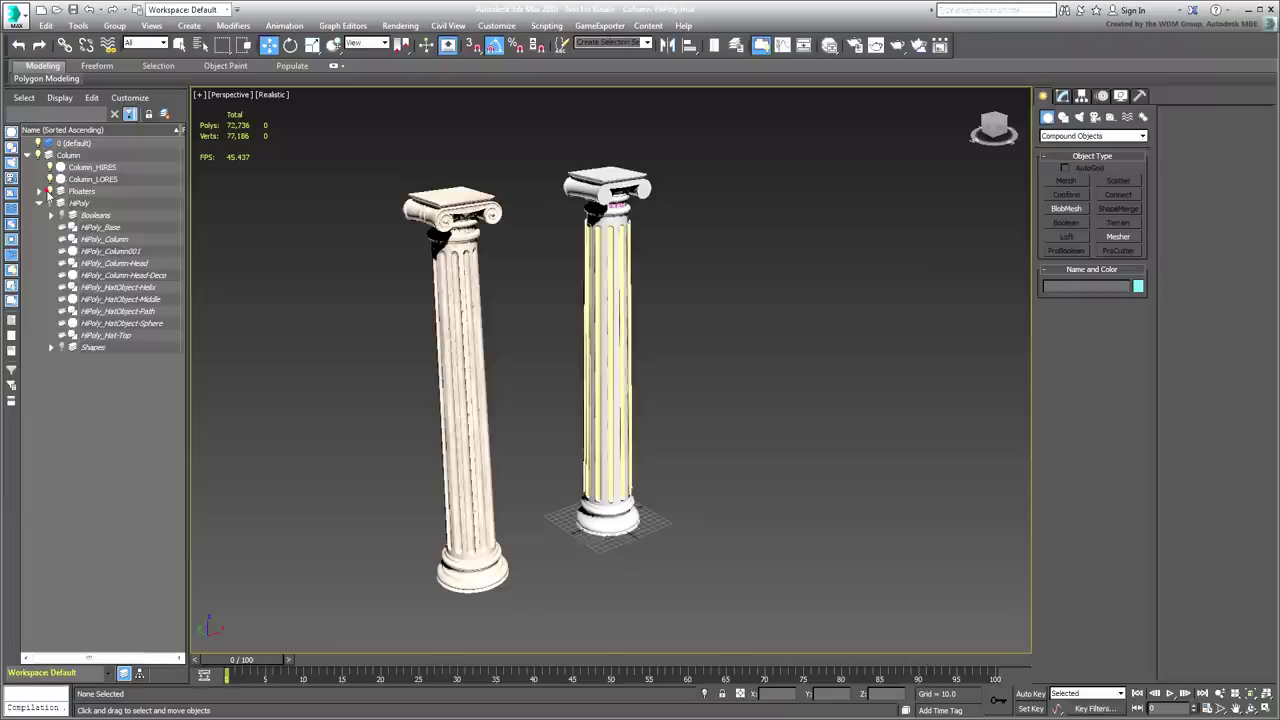
pyautogui.scroll(5, 706, 325)
pyautogui.scroll(-2, 653, 301)
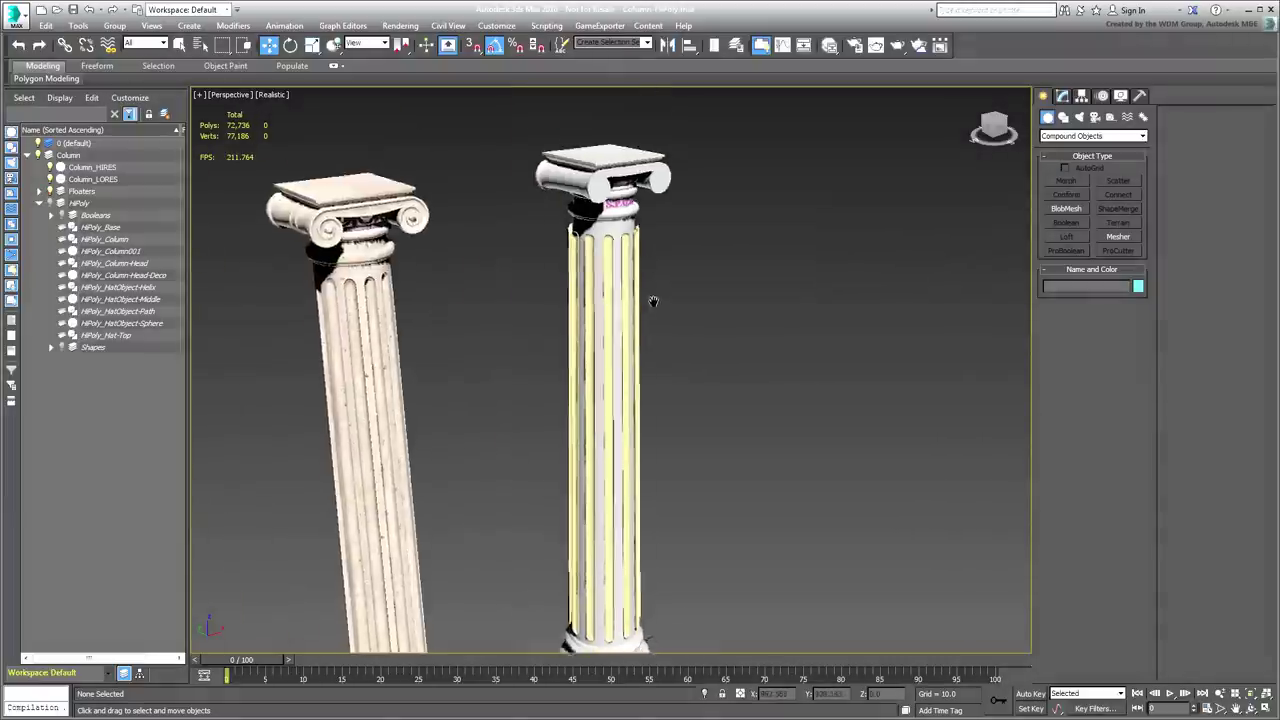
pyautogui.keyDown('alt'); pyautogui.moveTo(653, 301); pyautogui.dragTo(610, 303, button='middle'); pyautogui.keyUp('alt')
# Expand the Floaters layer and examine how its individual capsules sit around the low-poly column's shaft
pyautogui.click(39, 192)
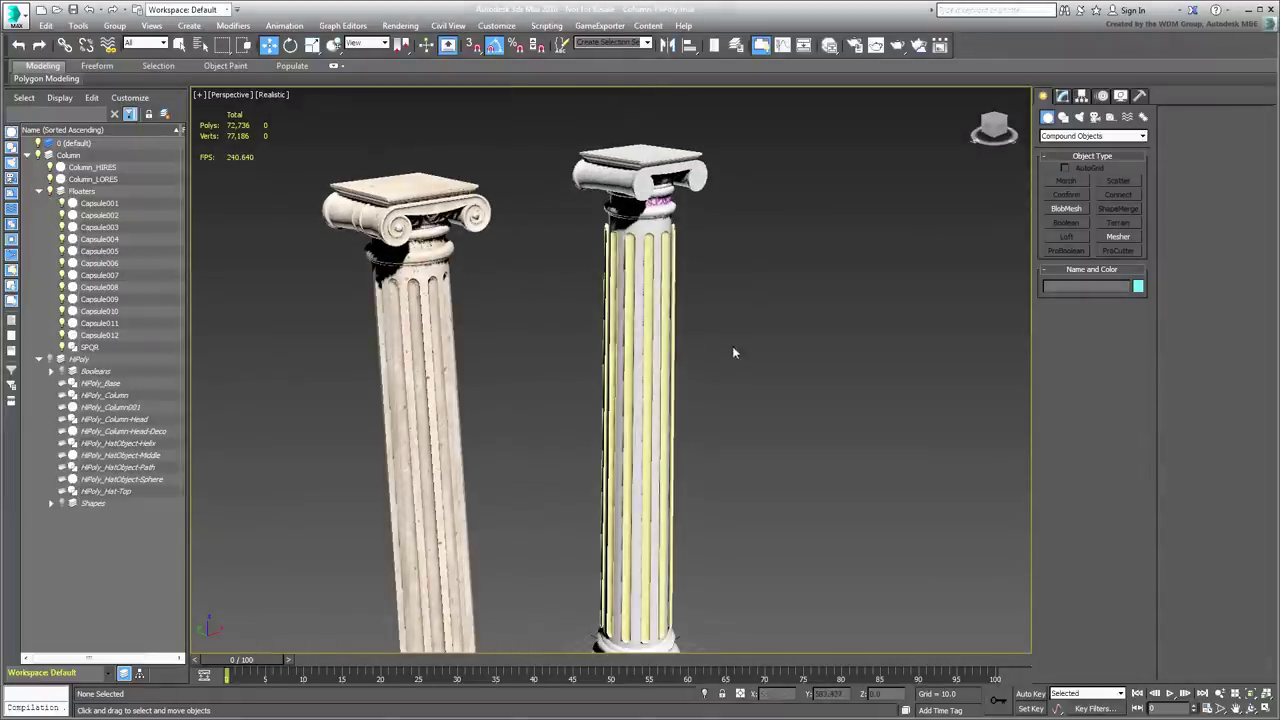
pyautogui.click(664, 300)
pyautogui.scroll(5, 666, 225)
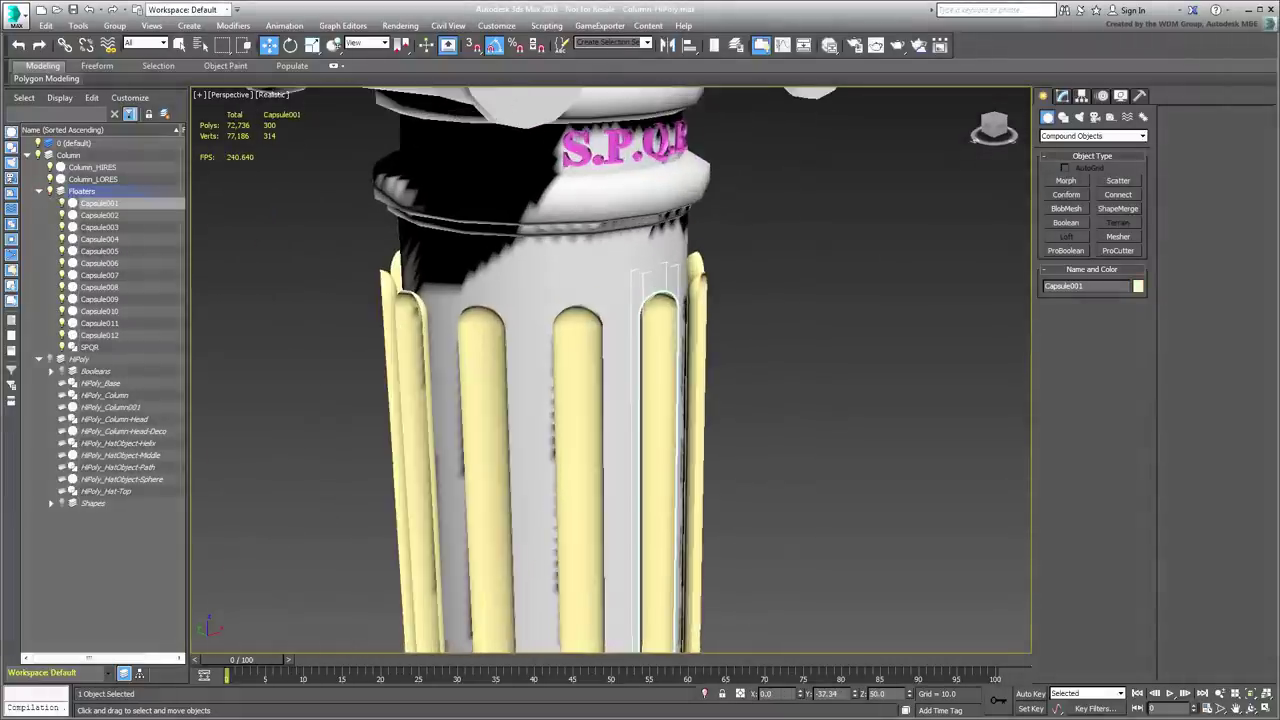
pyautogui.click(698, 264)
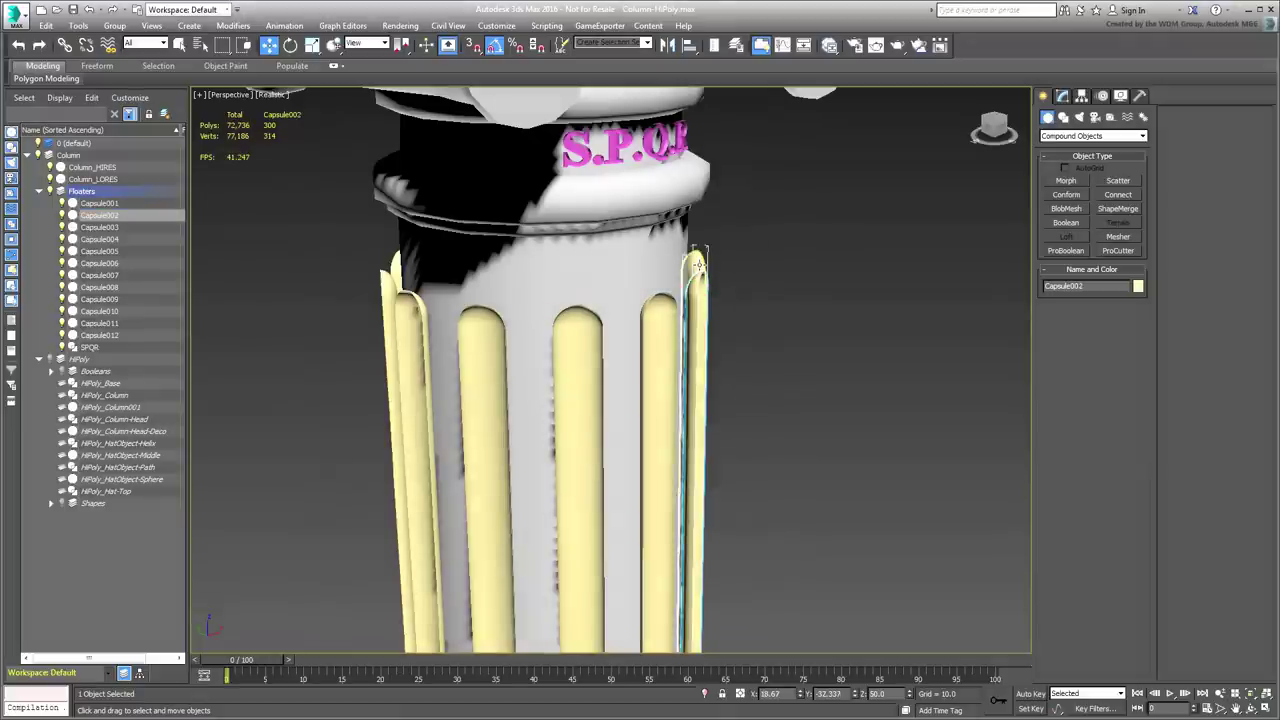
pyautogui.click(697, 262)
pyautogui.keyDown('alt'); pyautogui.moveTo(697, 265); pyautogui.dragTo(691, 340, button='middle'); pyautogui.keyUp('alt')
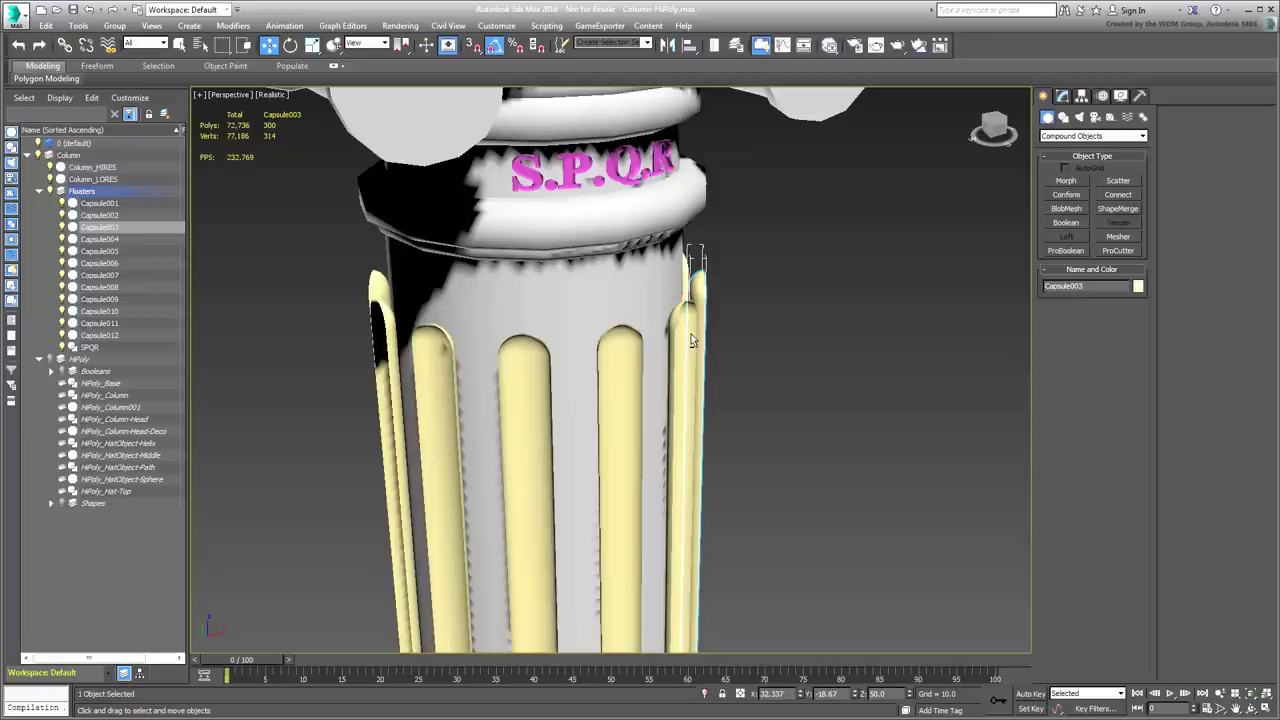
pyautogui.keyDown('alt'); pyautogui.moveTo(690, 337); pyautogui.dragTo(632, 312, button='middle'); pyautogui.keyUp('alt')
# Examine the floating SPQR text at the low-poly column's neck from several sides, and clear the selection
pyautogui.click(486, 346)
pyautogui.keyDown('alt'); pyautogui.moveTo(486, 346); pyautogui.dragTo(387, 377, button='middle'); pyautogui.keyUp('alt')
pyautogui.scroll(8, 430, 385)
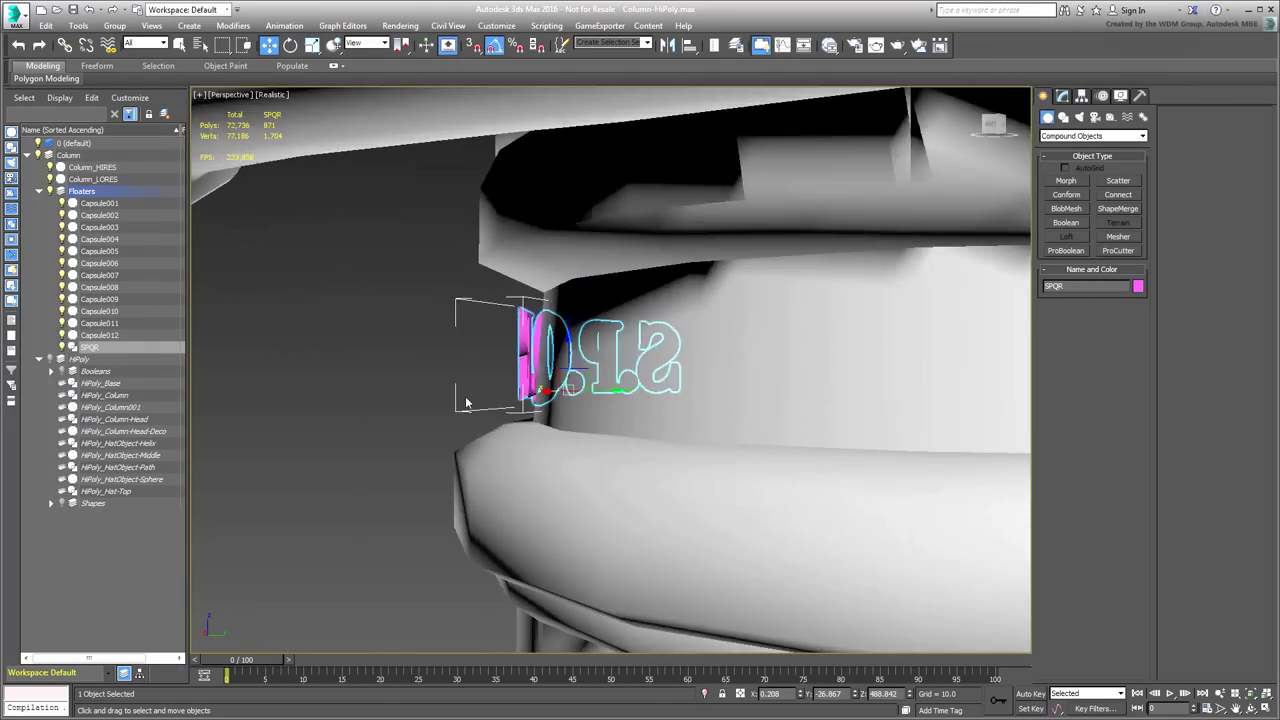
pyautogui.keyDown('alt'); pyautogui.moveTo(487, 405); pyautogui.dragTo(593, 416, button='middle'); pyautogui.keyUp('alt')
pyautogui.scroll(-10, 593, 416)
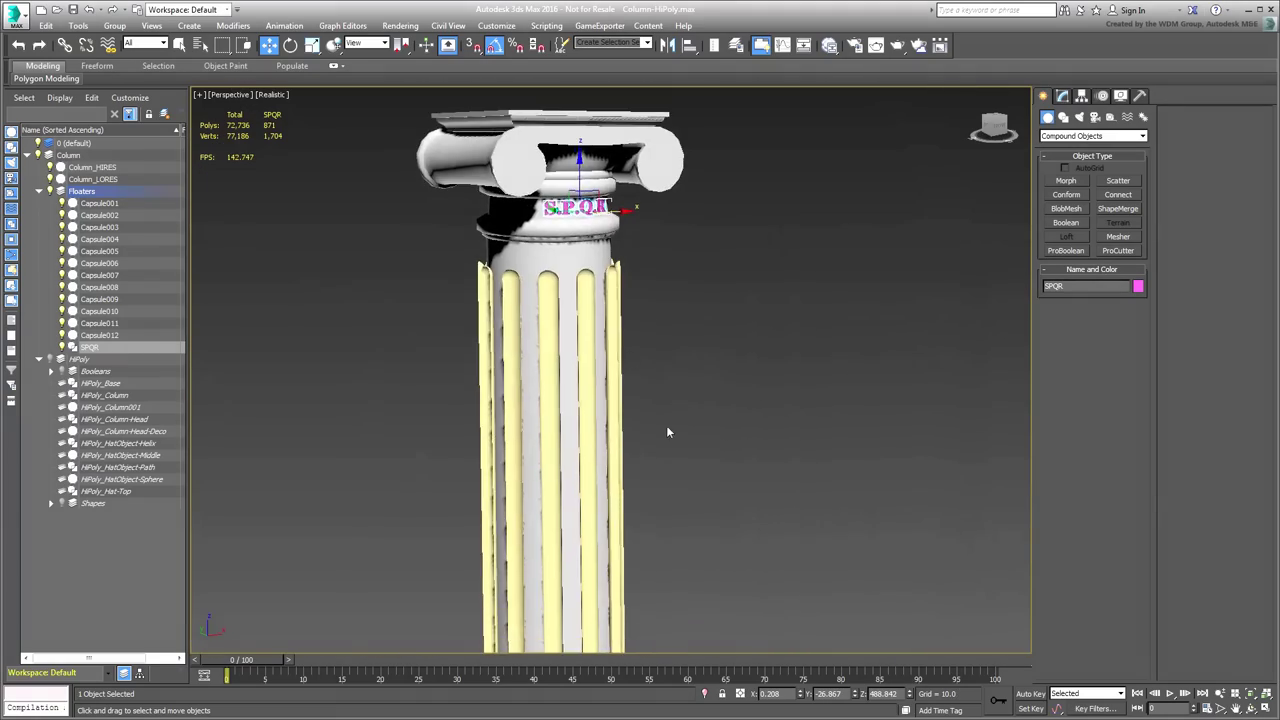
pyautogui.scroll(3, 700, 426)
pyautogui.moveTo(700, 426); pyautogui.dragTo(639, 353, button='middle')
pyautogui.scroll(-3, 648, 380)
pyautogui.moveTo(661, 424); pyautogui.dragTo(685, 389, button='middle')
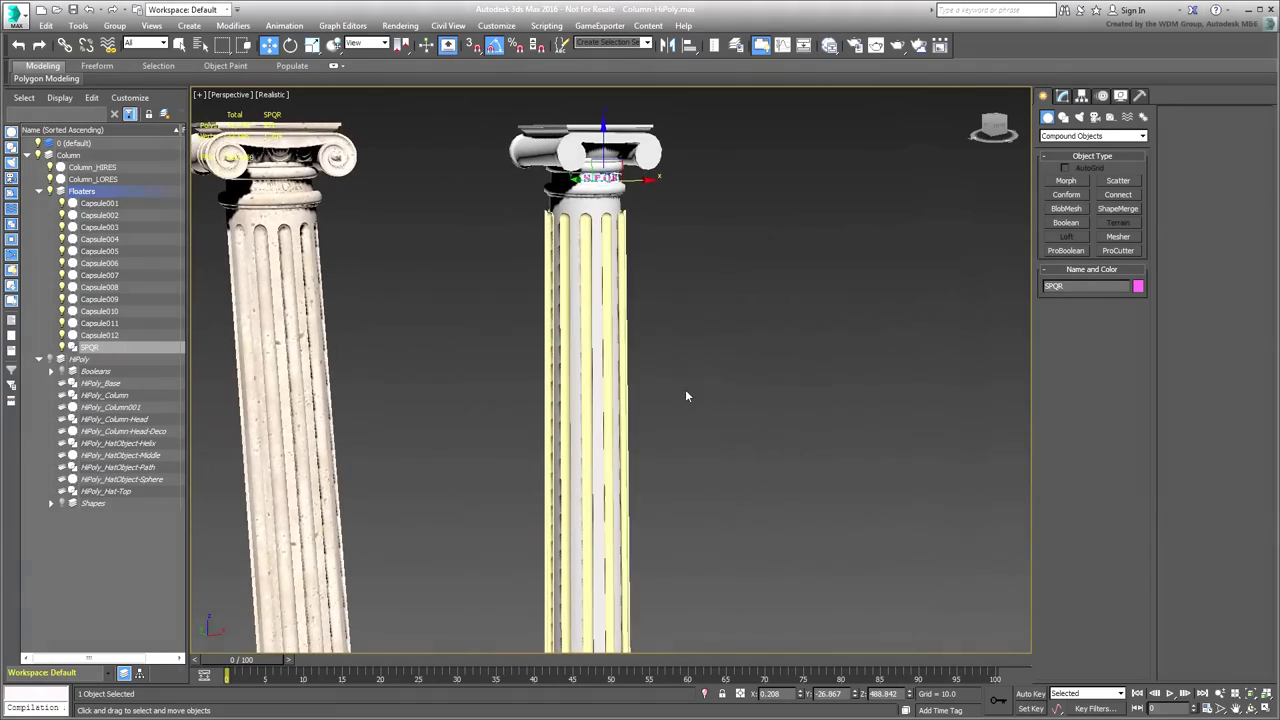
pyautogui.click(745, 400)
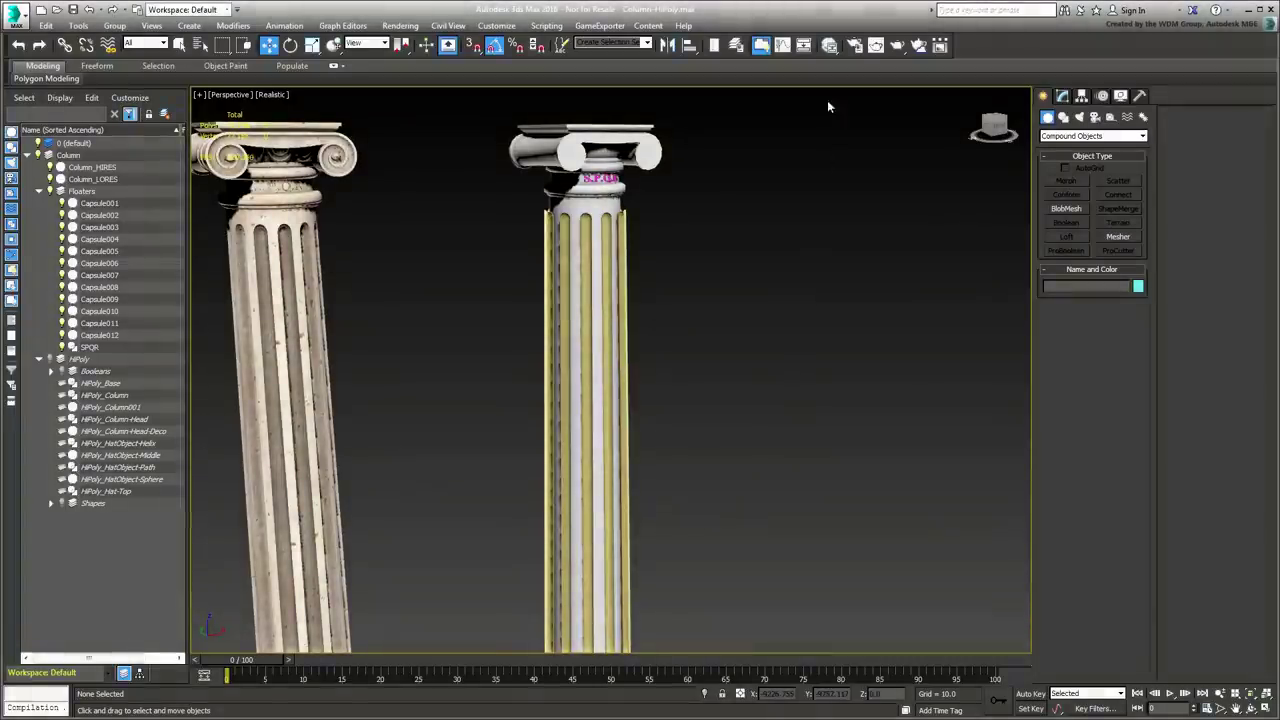
# Open the Slate Material Editor and sample the low-poly column's material into View1
pyautogui.click(832, 46)
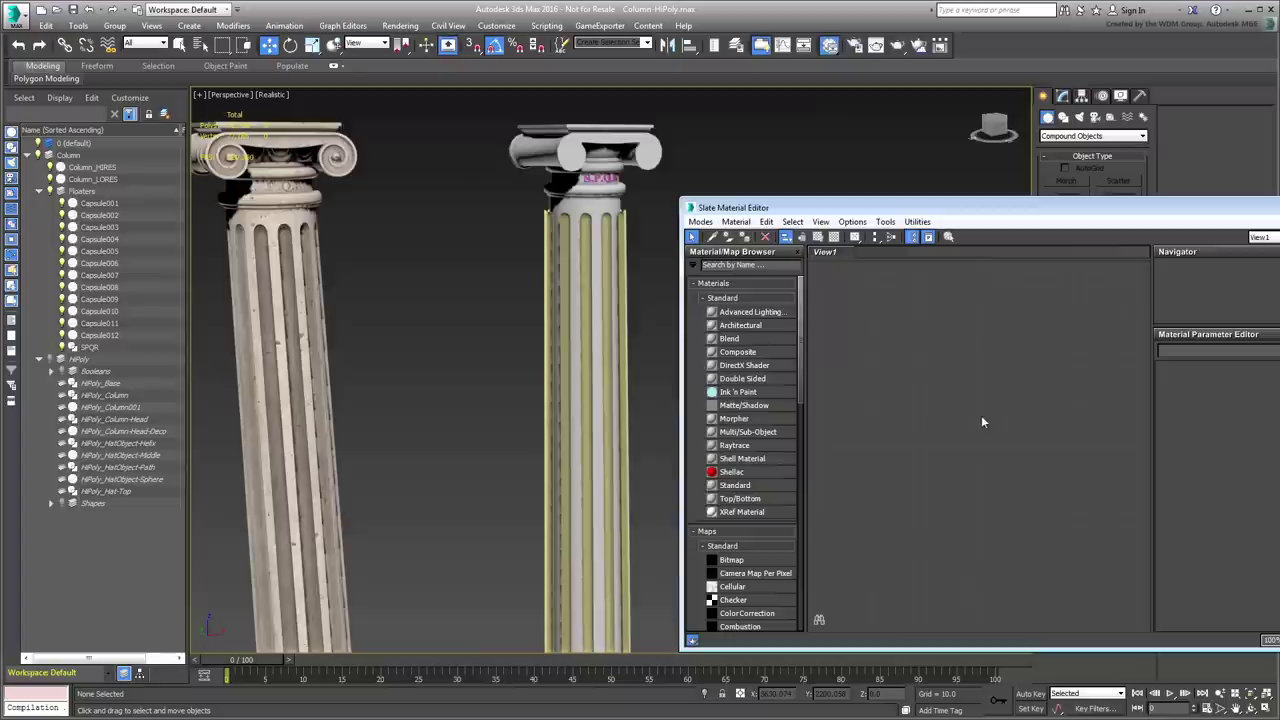
pyautogui.click(711, 236)
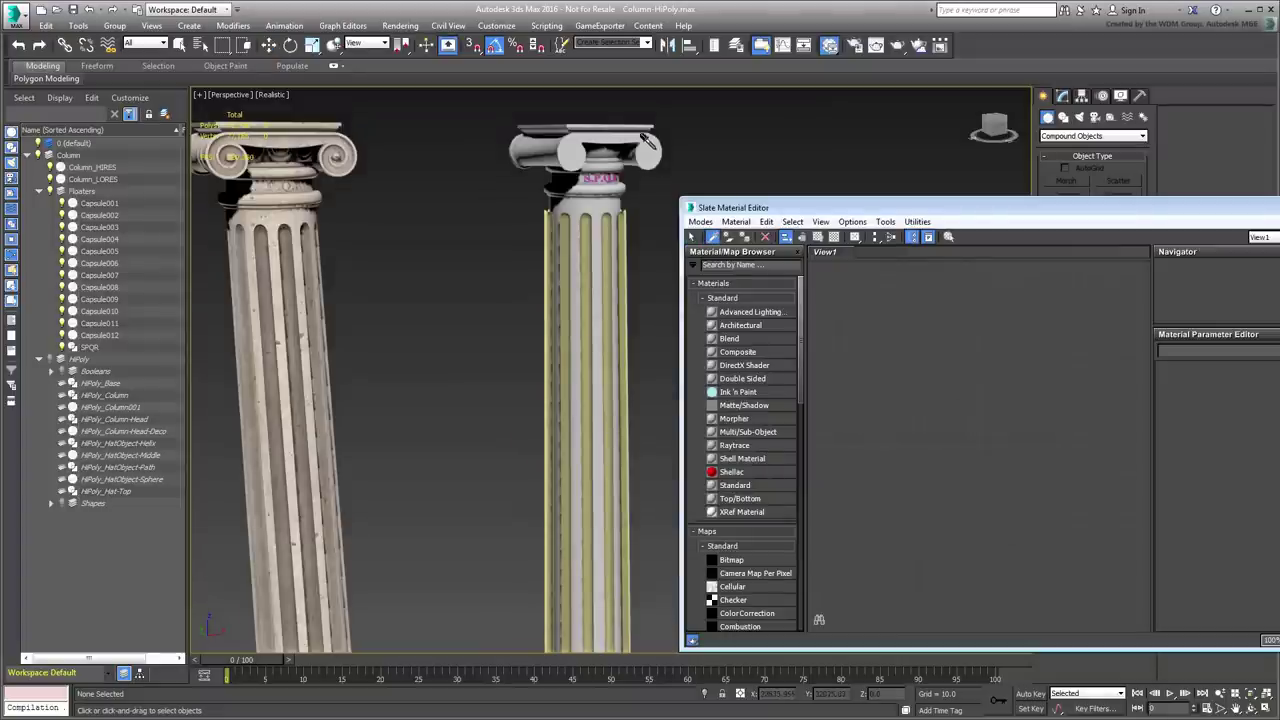
pyautogui.click(655, 150)
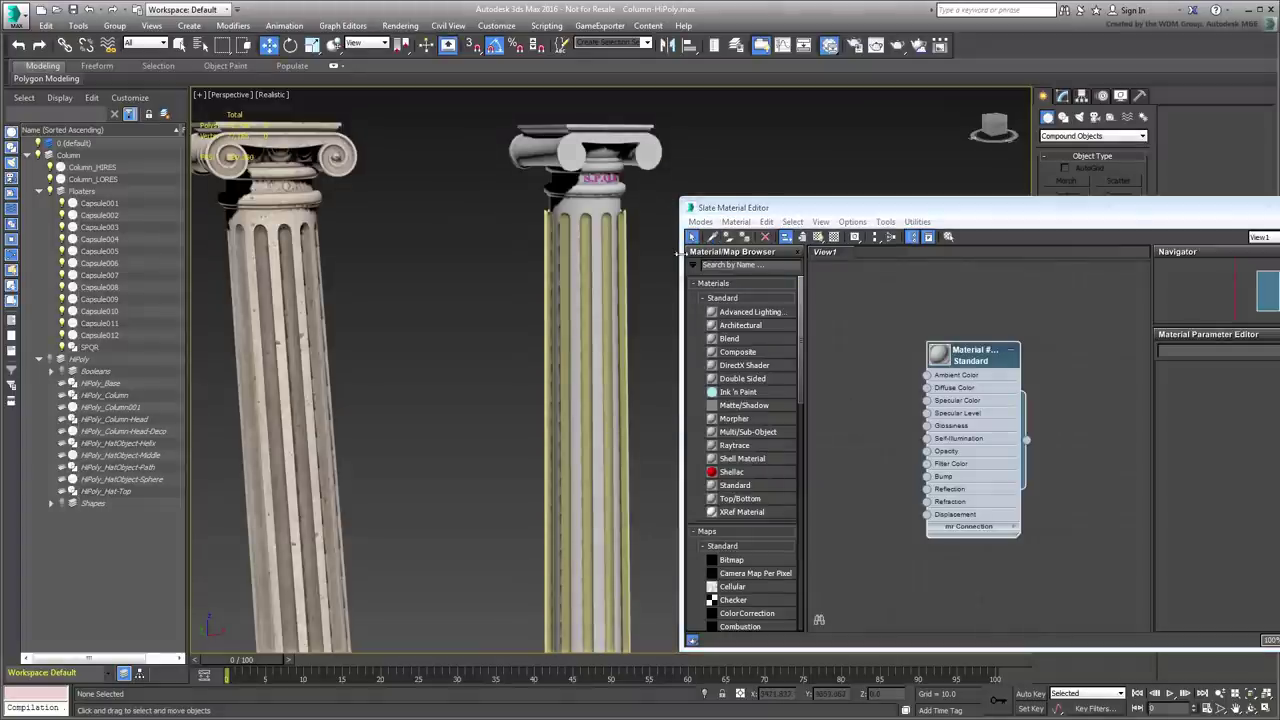
# Assign the sampled Standard material to Capsule001 through Capsule012 and SPQR, close the material editor, and deselect
pyautogui.click(96, 204)
pyautogui.keyDown('shift'); pyautogui.click(90, 347); pyautogui.keyUp('shift')
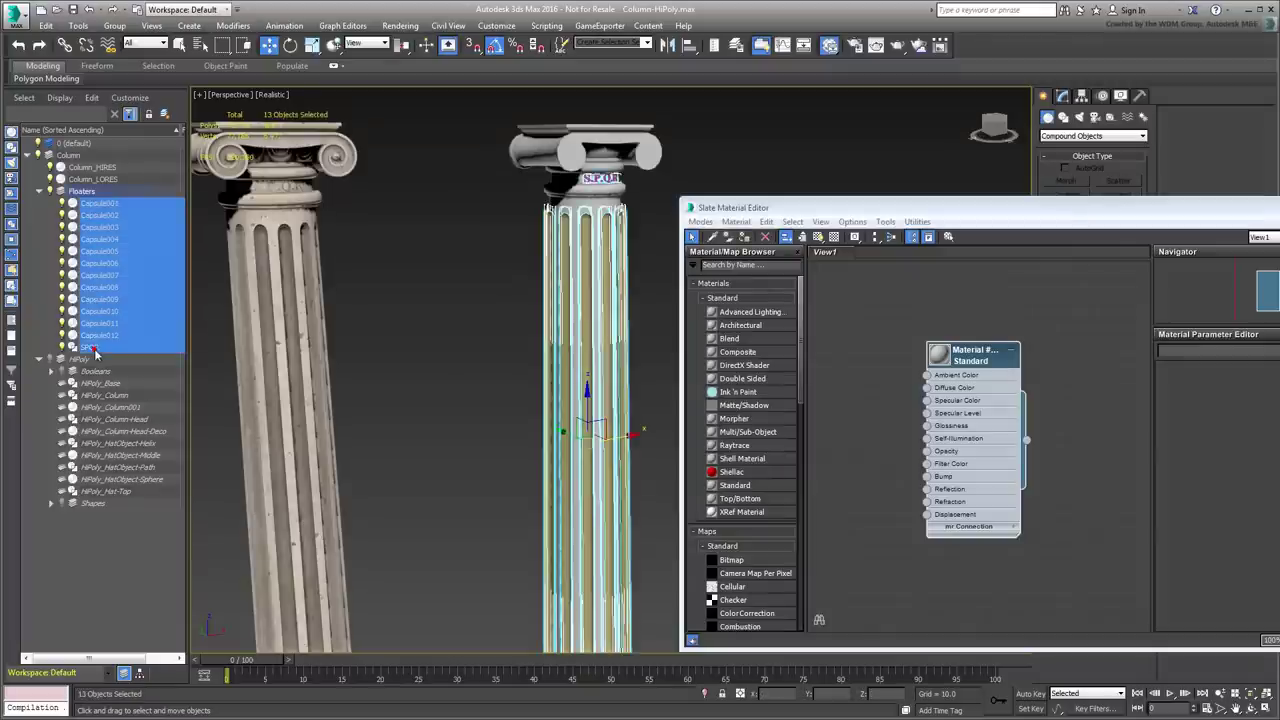
pyautogui.click(743, 237)
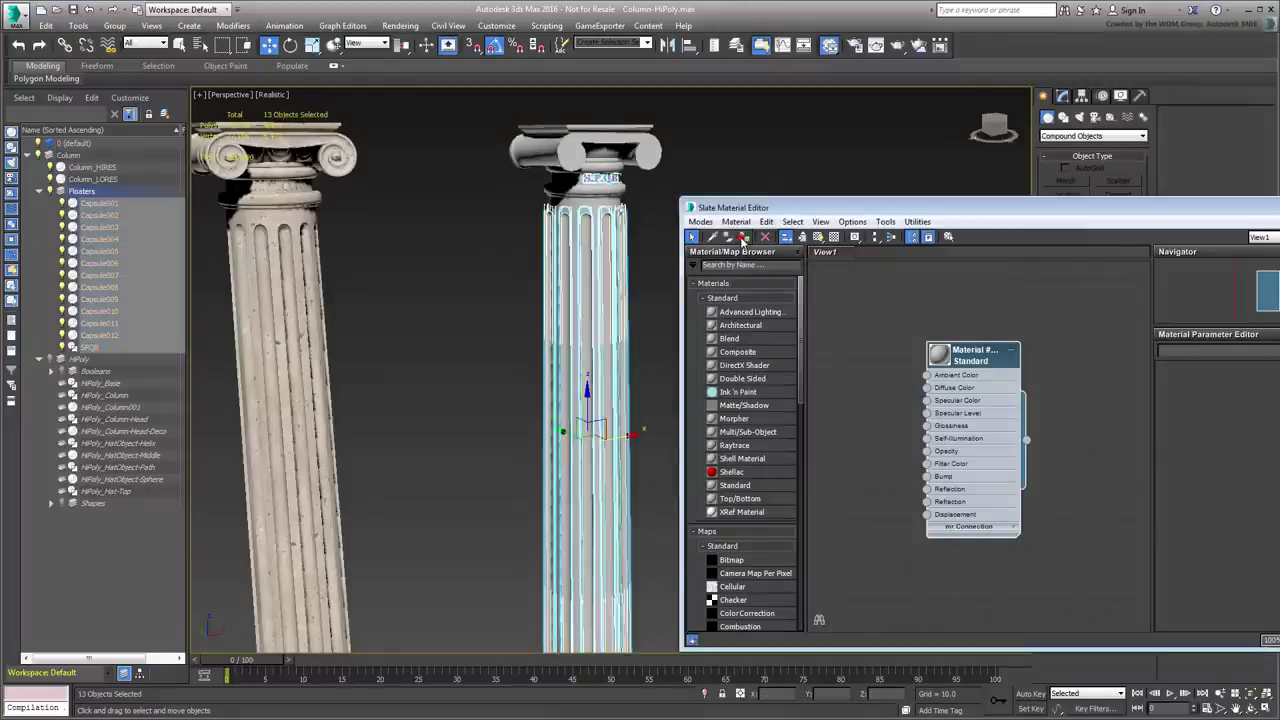
pyautogui.click(1084, 404)
pyautogui.press('m')
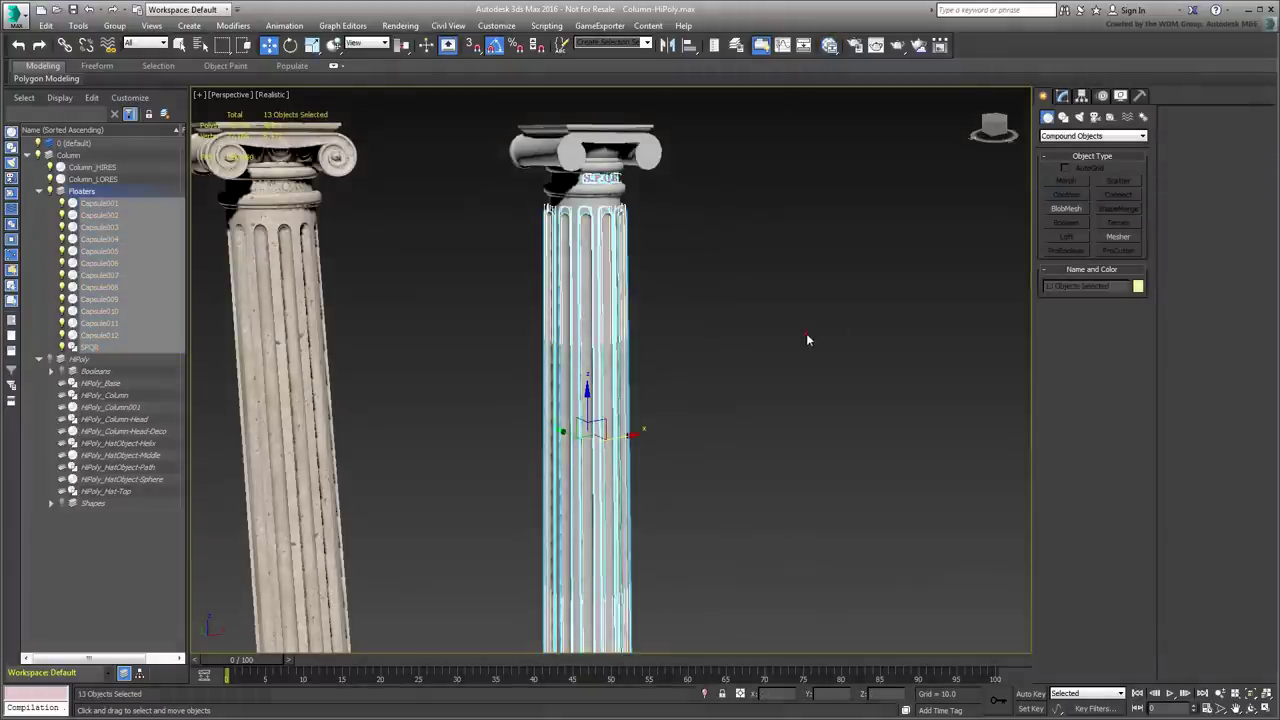
pyautogui.click(806, 334)
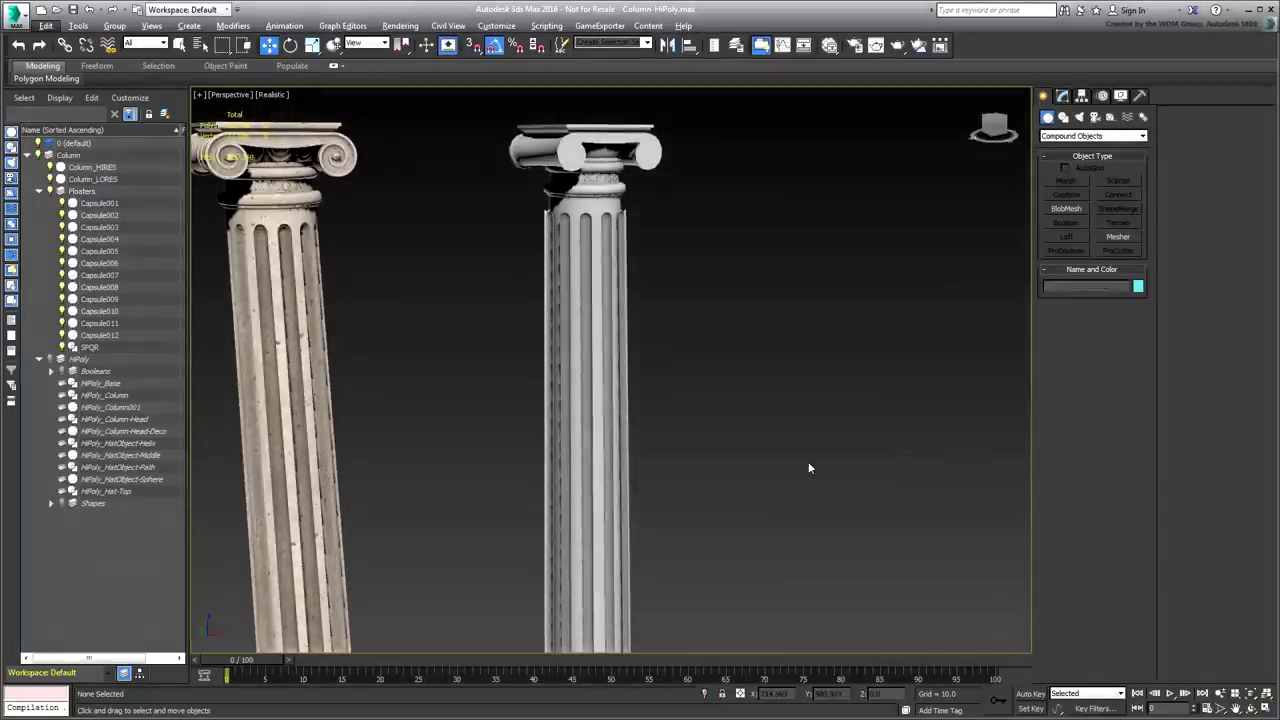
pyautogui.keyDown('alt'); pyautogui.moveTo(808, 463); pyautogui.dragTo(737, 446, button='middle'); pyautogui.keyUp('alt')
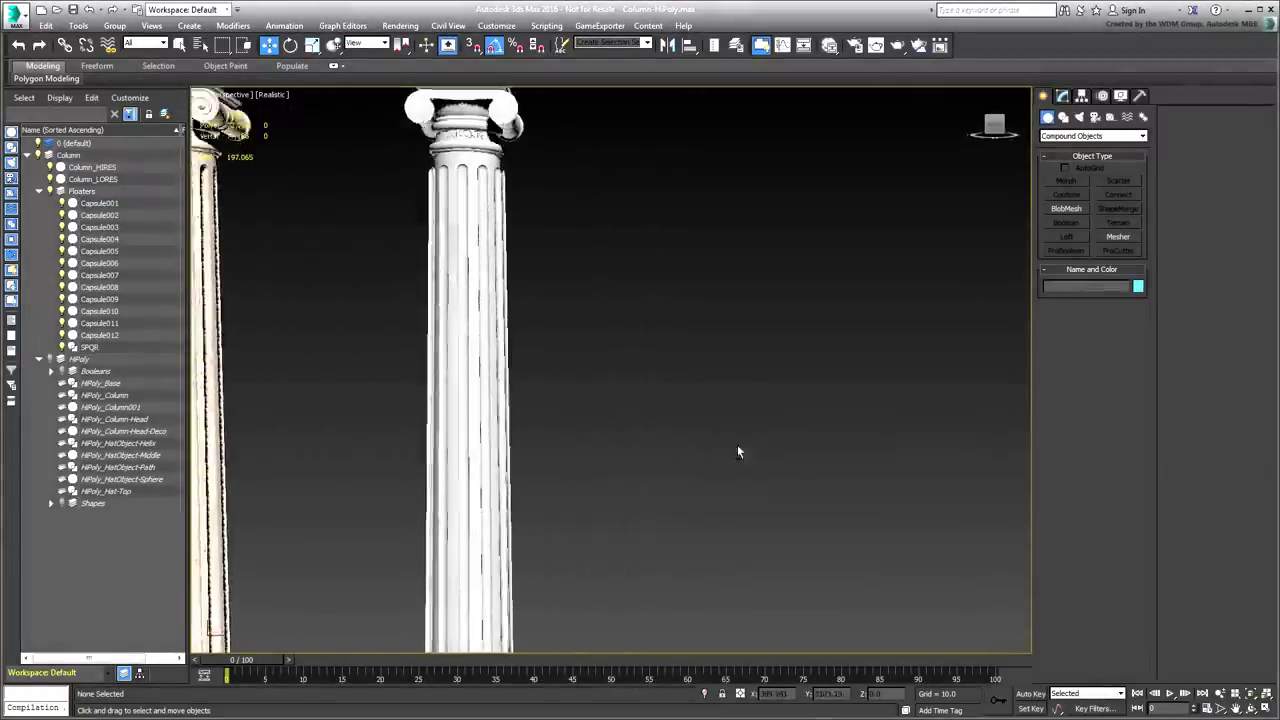
pyautogui.scroll(-5, 737, 452)
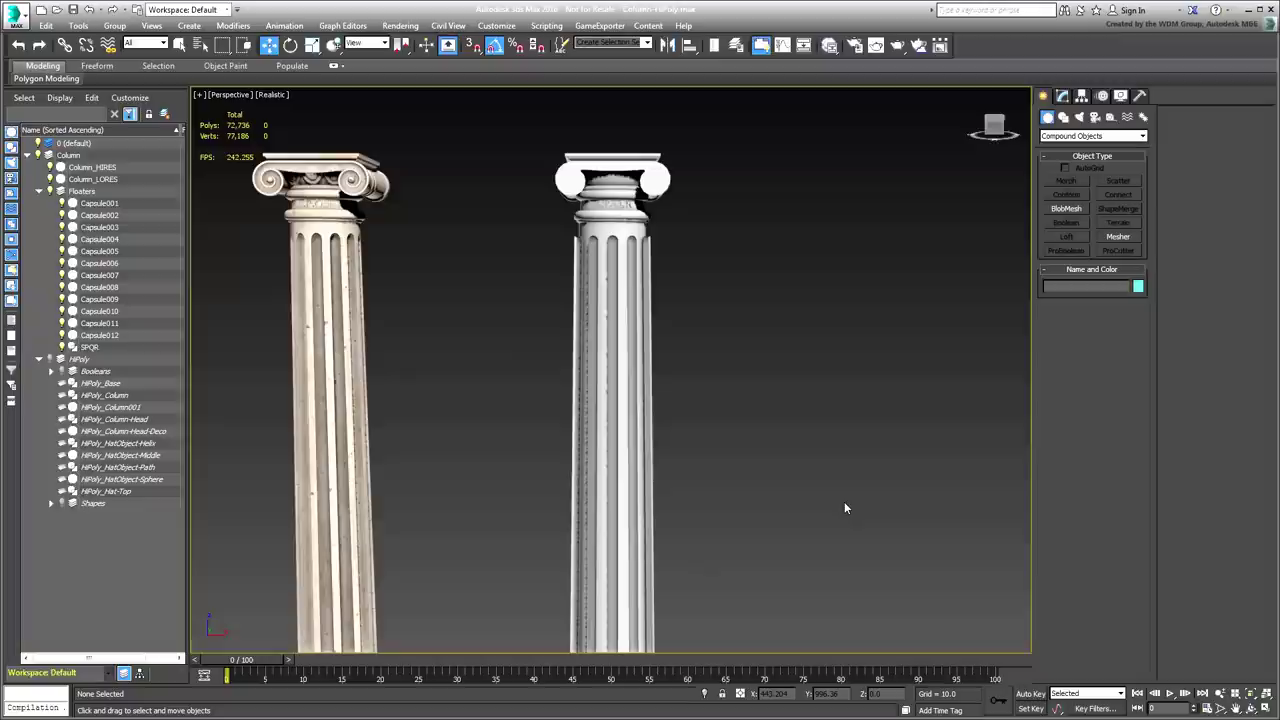
pyautogui.keyDown('alt'); pyautogui.moveTo(763, 400); pyautogui.dragTo(818, 406, button='middle'); pyautogui.keyUp('alt')
pyautogui.scroll(4, 524, 246)
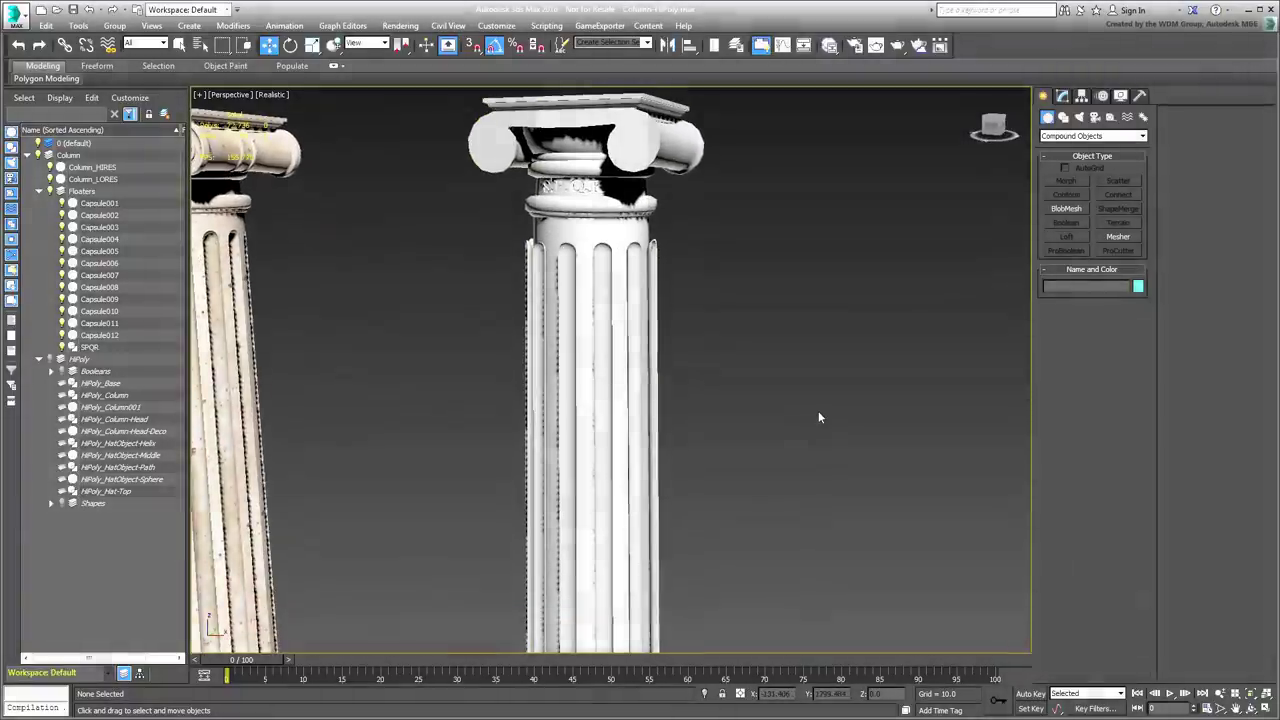